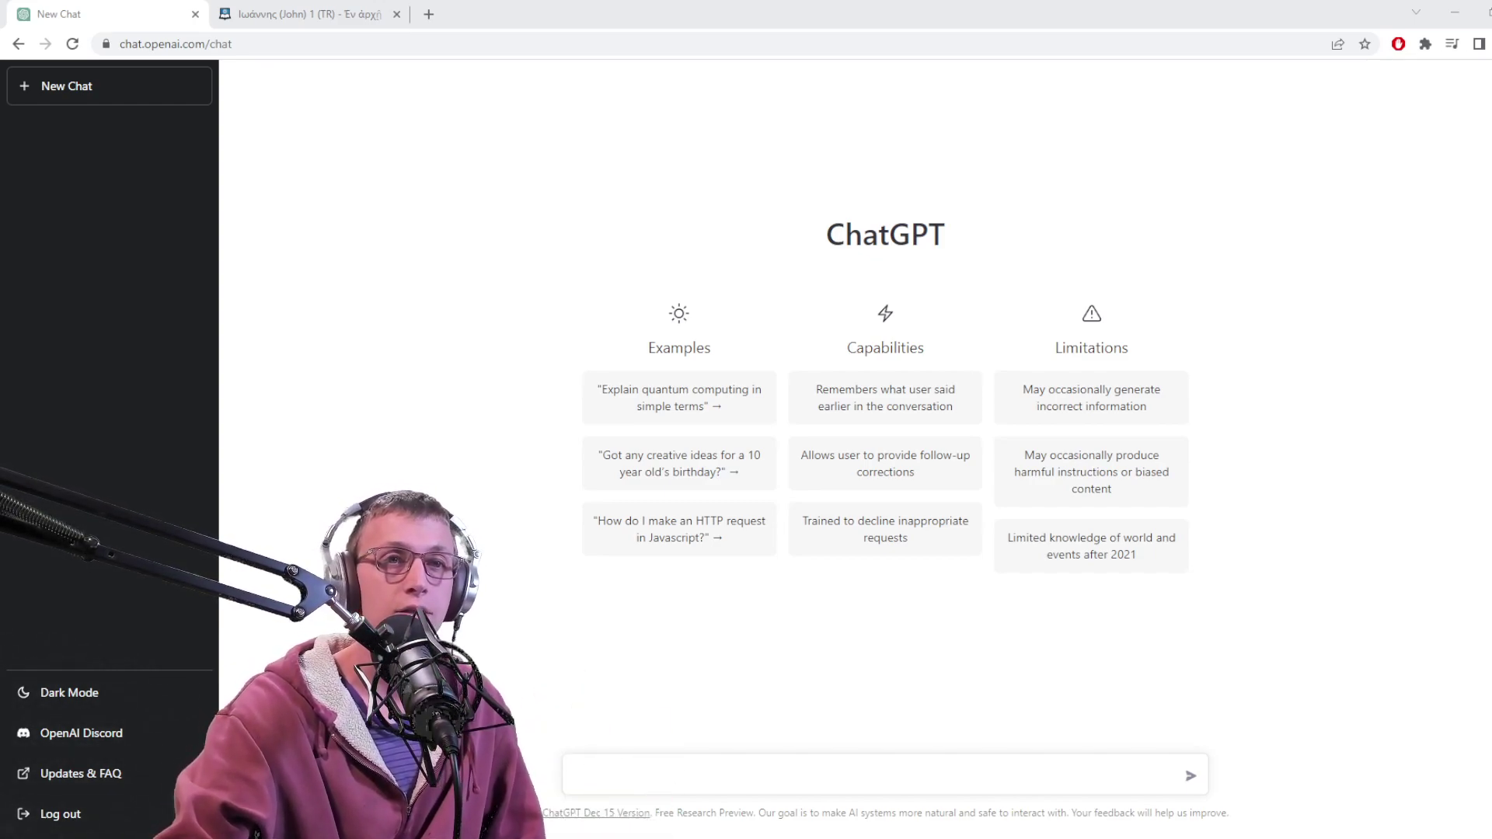
# - Check the Greek text of John 1:1 on the Blue Letter Bible page and return to ChatGPT
pyautogui.click(577, 775)
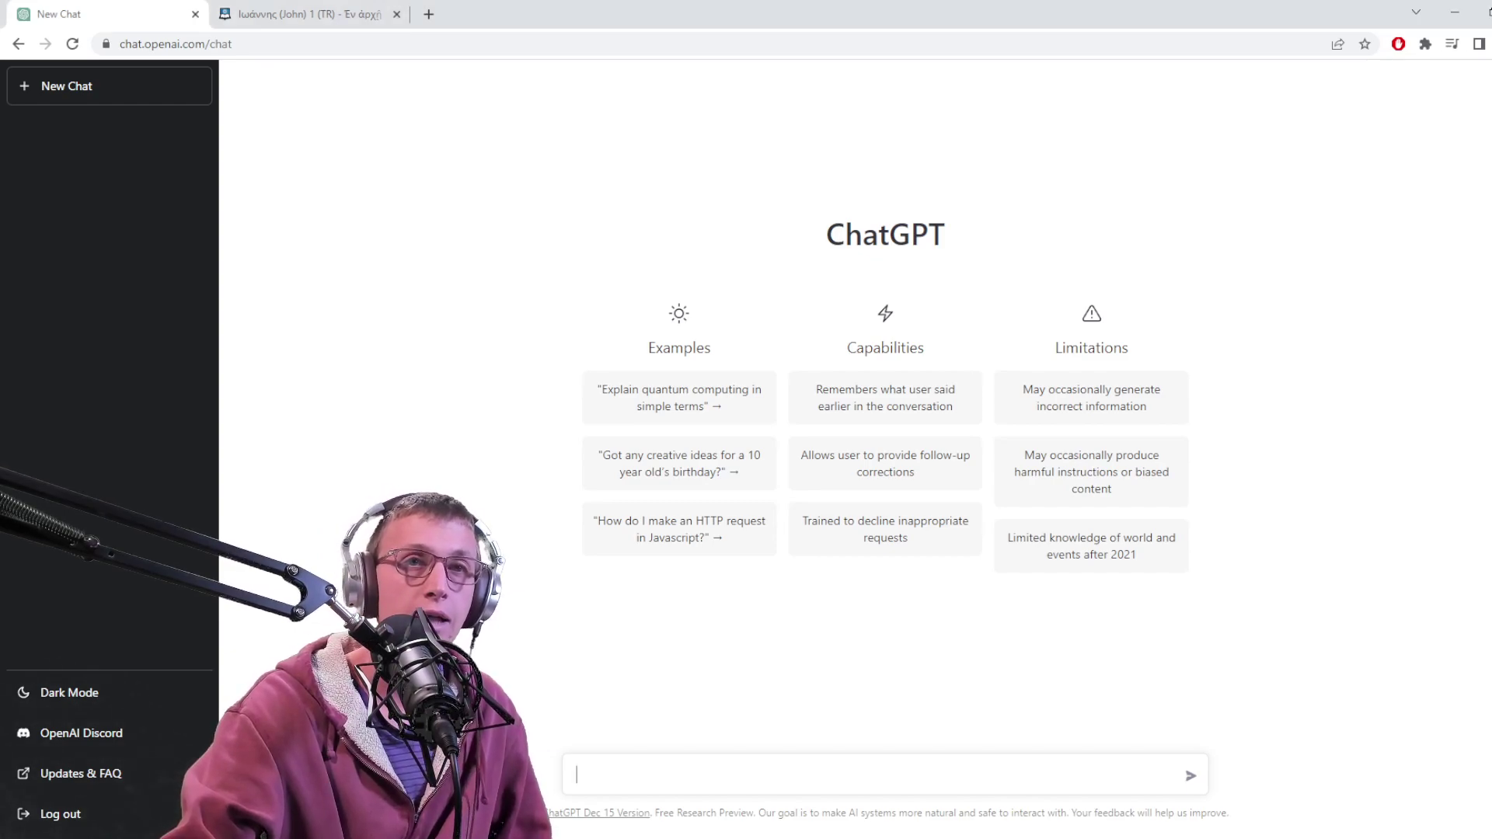
pyautogui.click(326, 17)
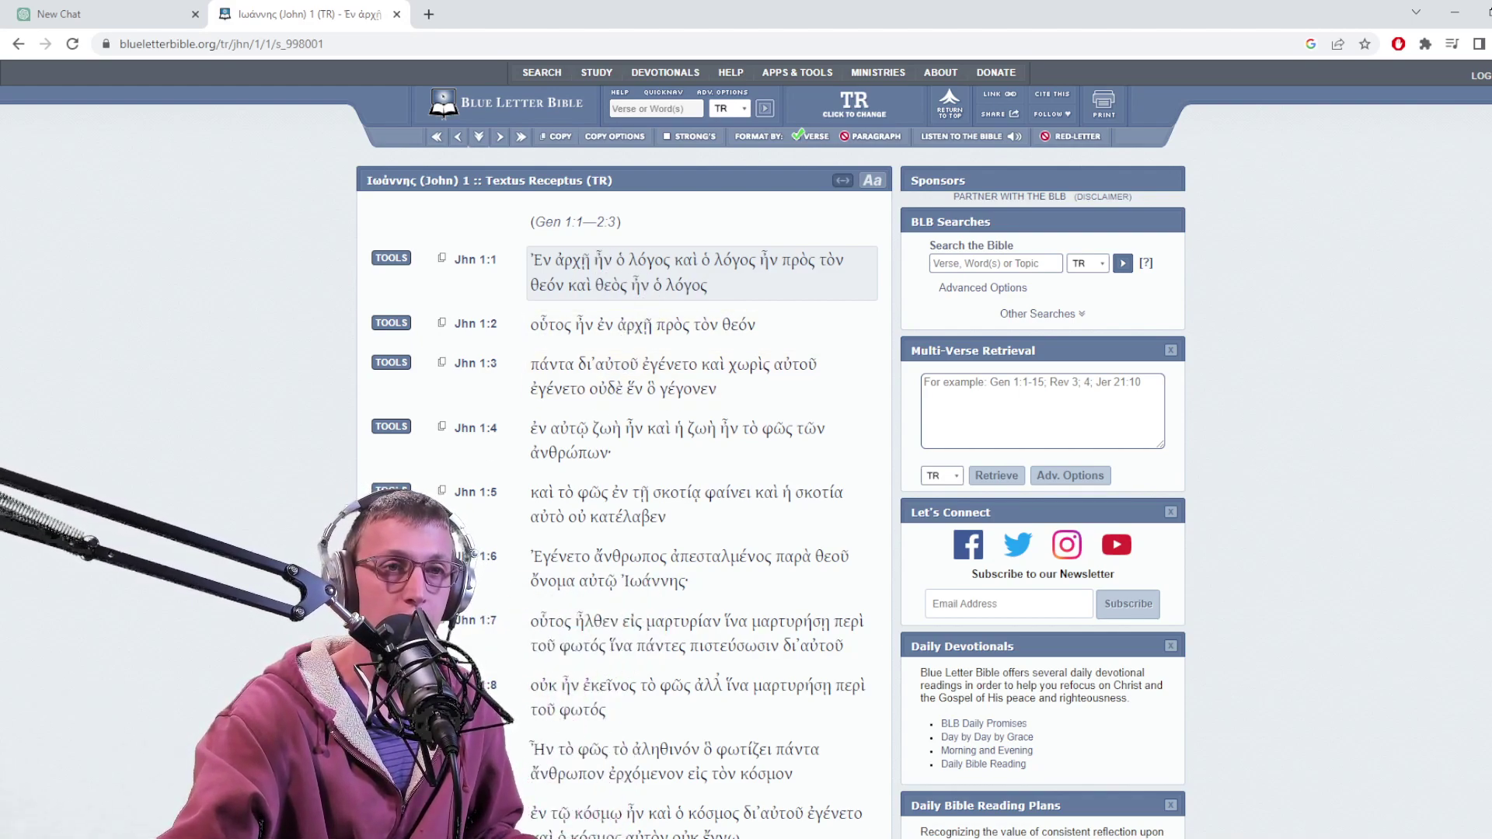
pyautogui.click(171, 12)
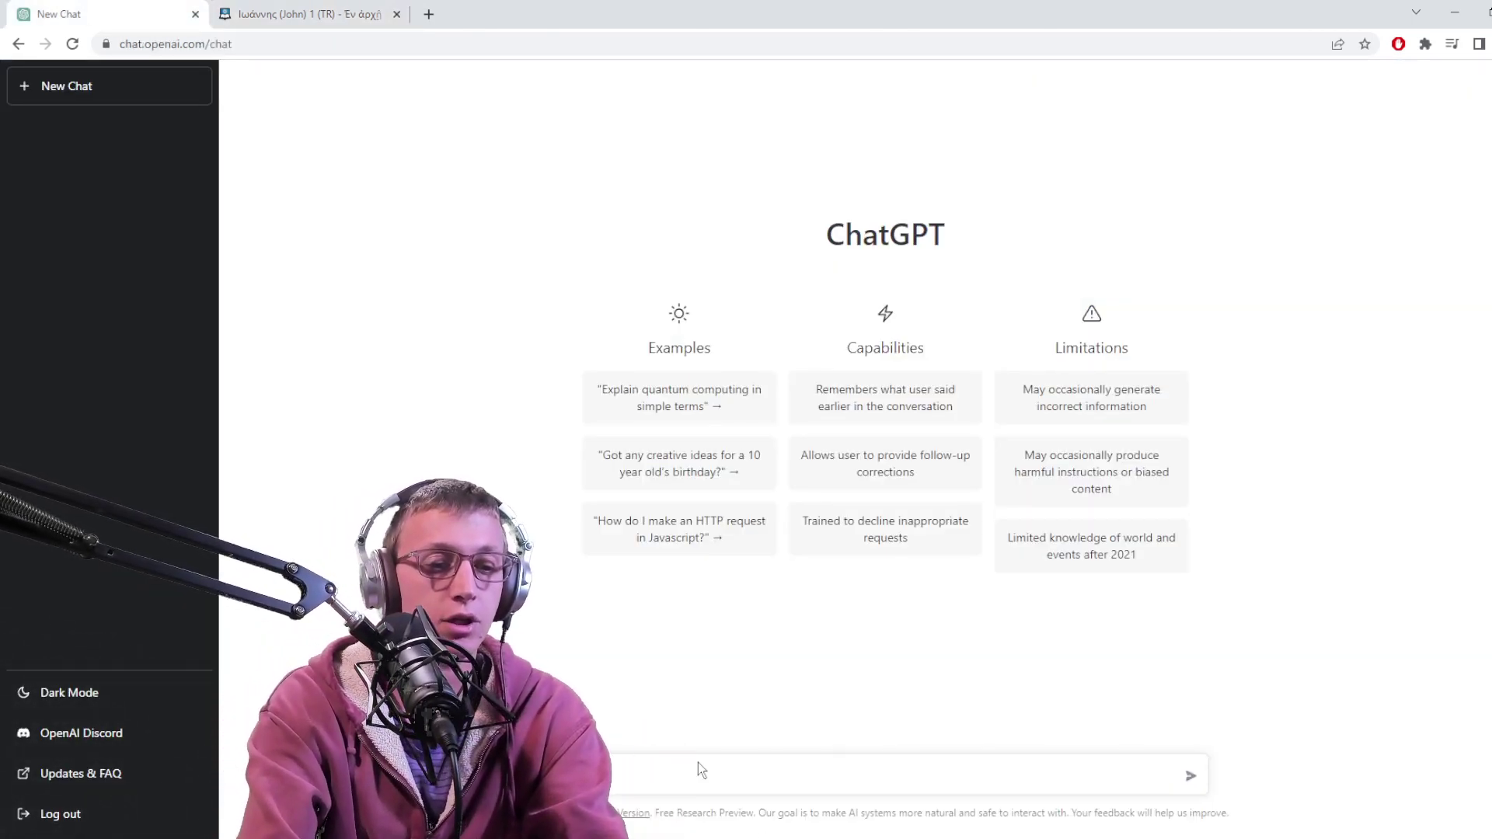
# - Ask "Can you explain the significance of the greek word "logos" in the context of John 1:1 in the Bible?"
pyautogui.write('Can you explain the ')
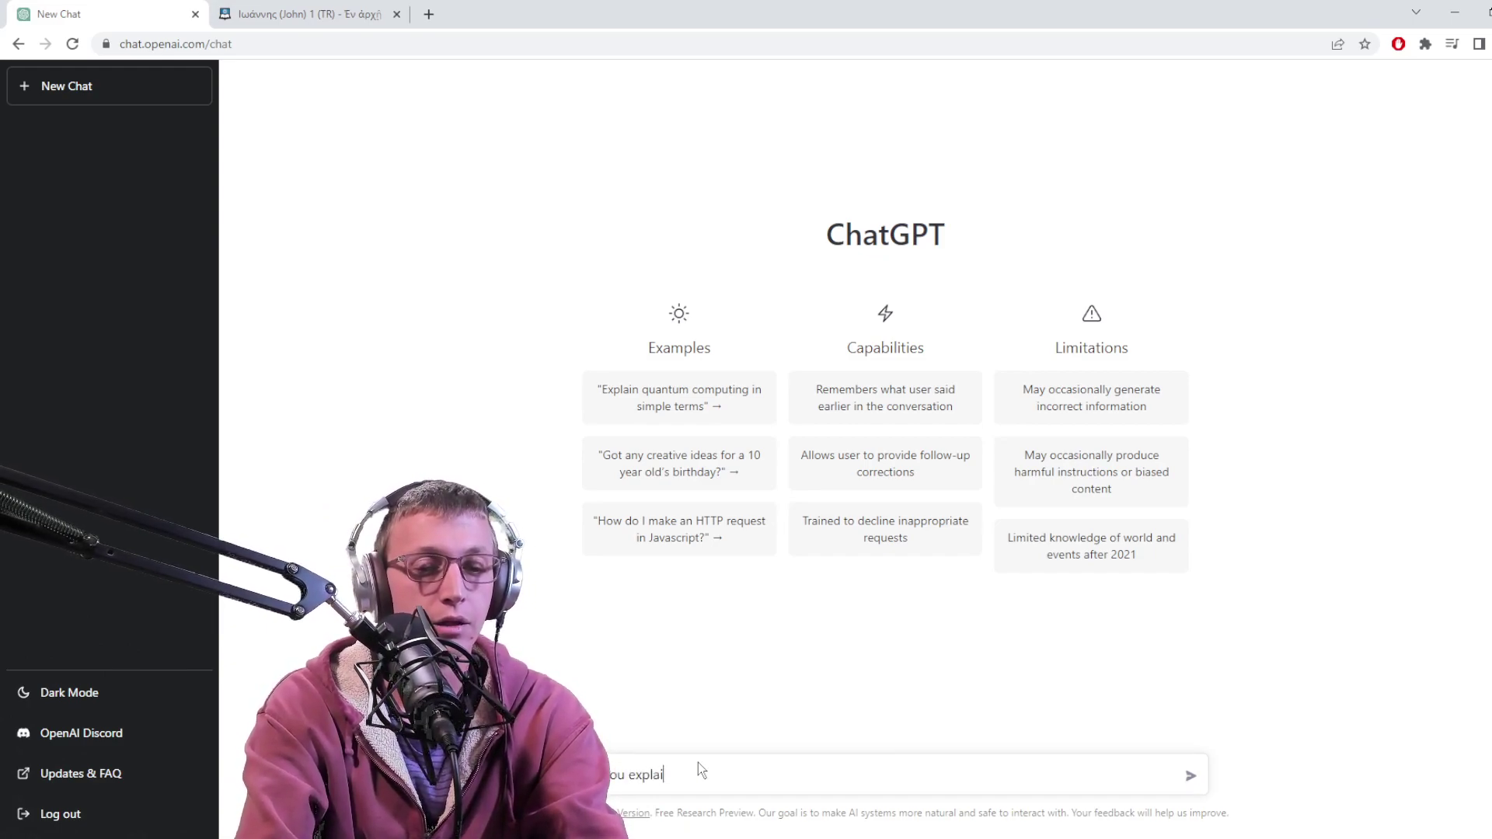
pyautogui.write('significance og')
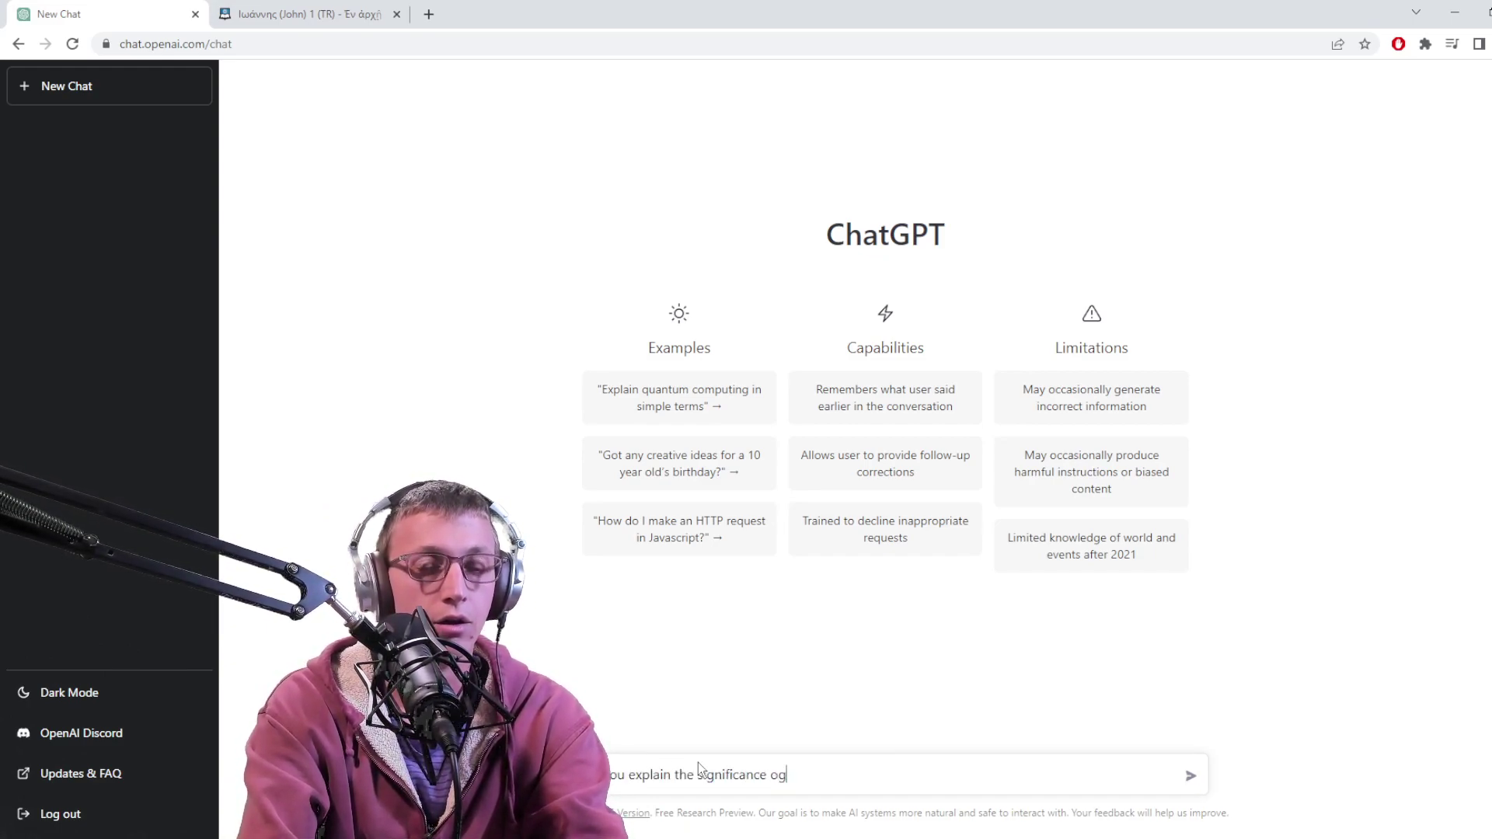
pyautogui.press('BackSpace')
pyautogui.write('f')
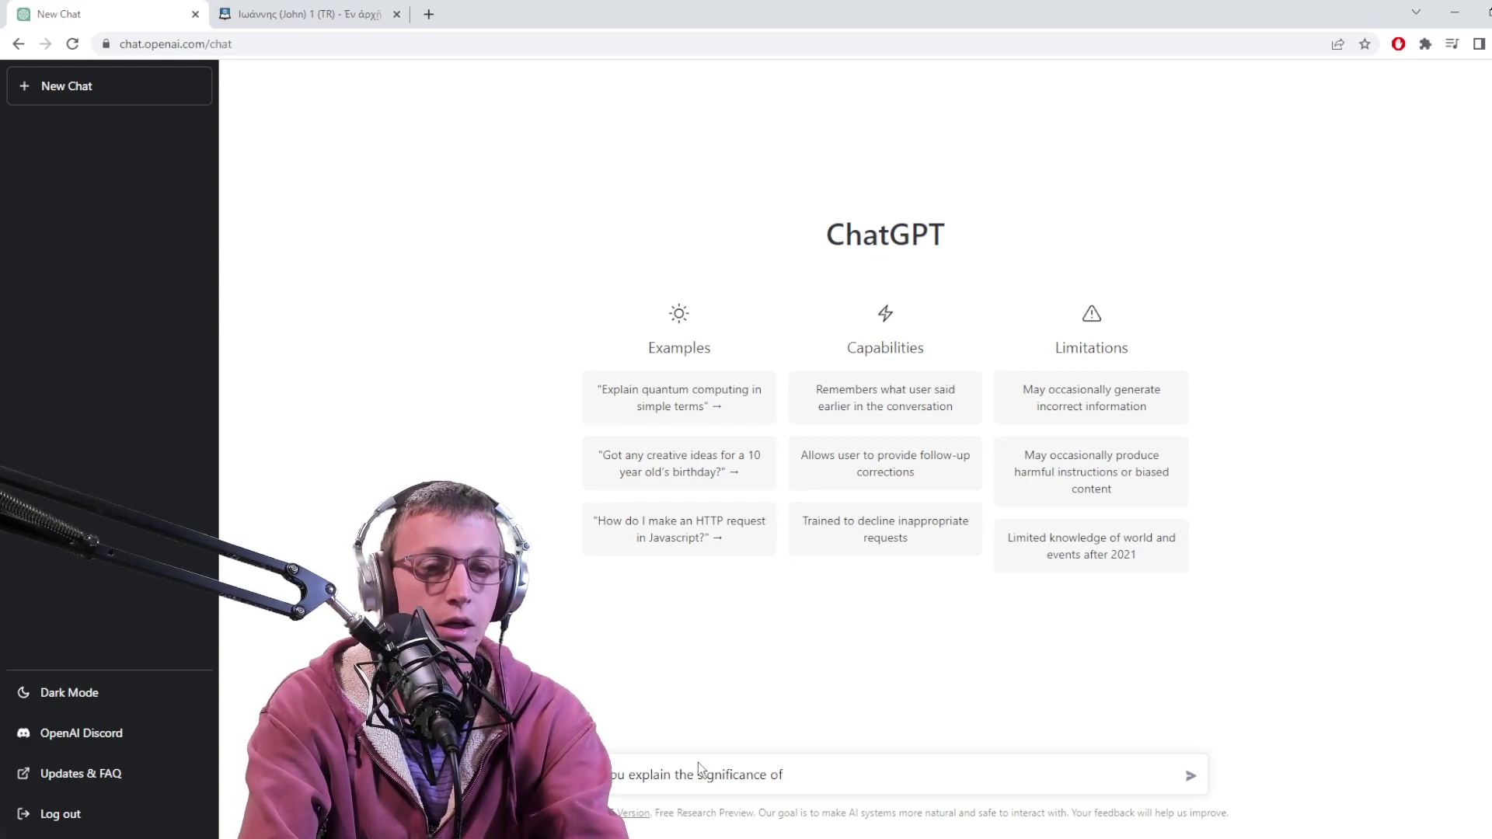
pyautogui.write(' the gree')
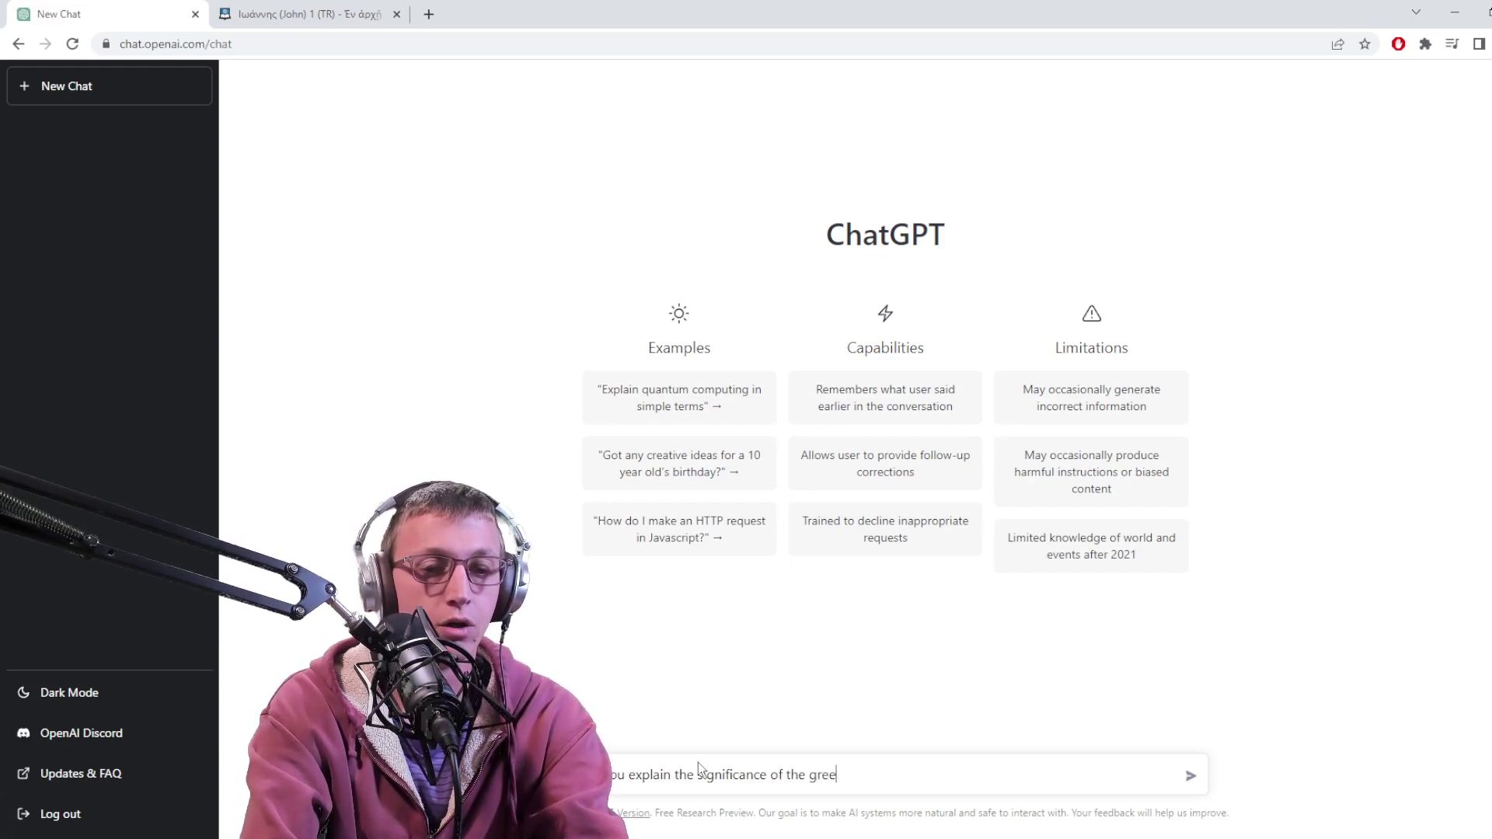
pyautogui.write(' kword "lo')
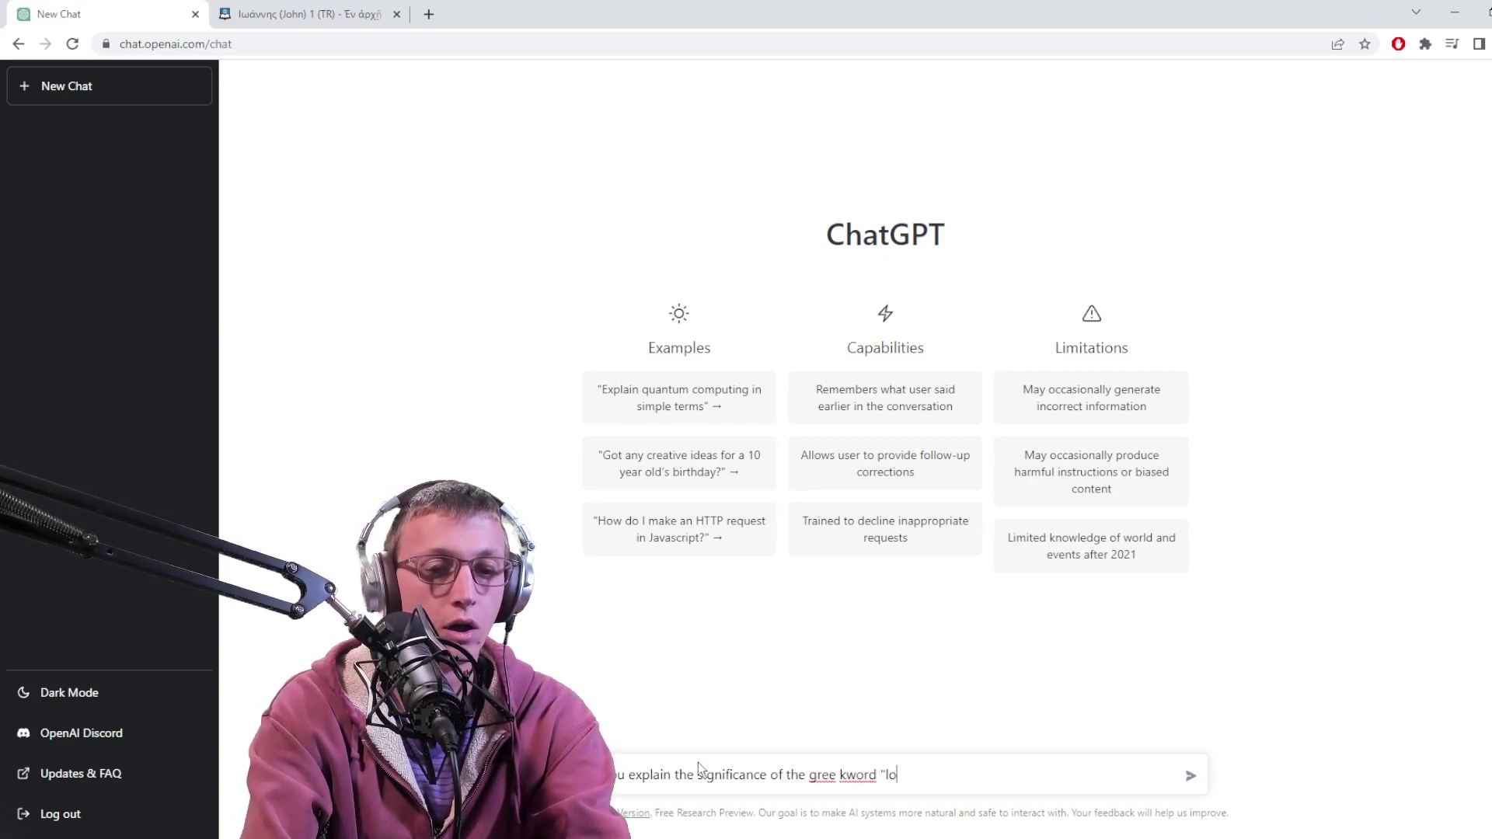
pyautogui.write('gos"')
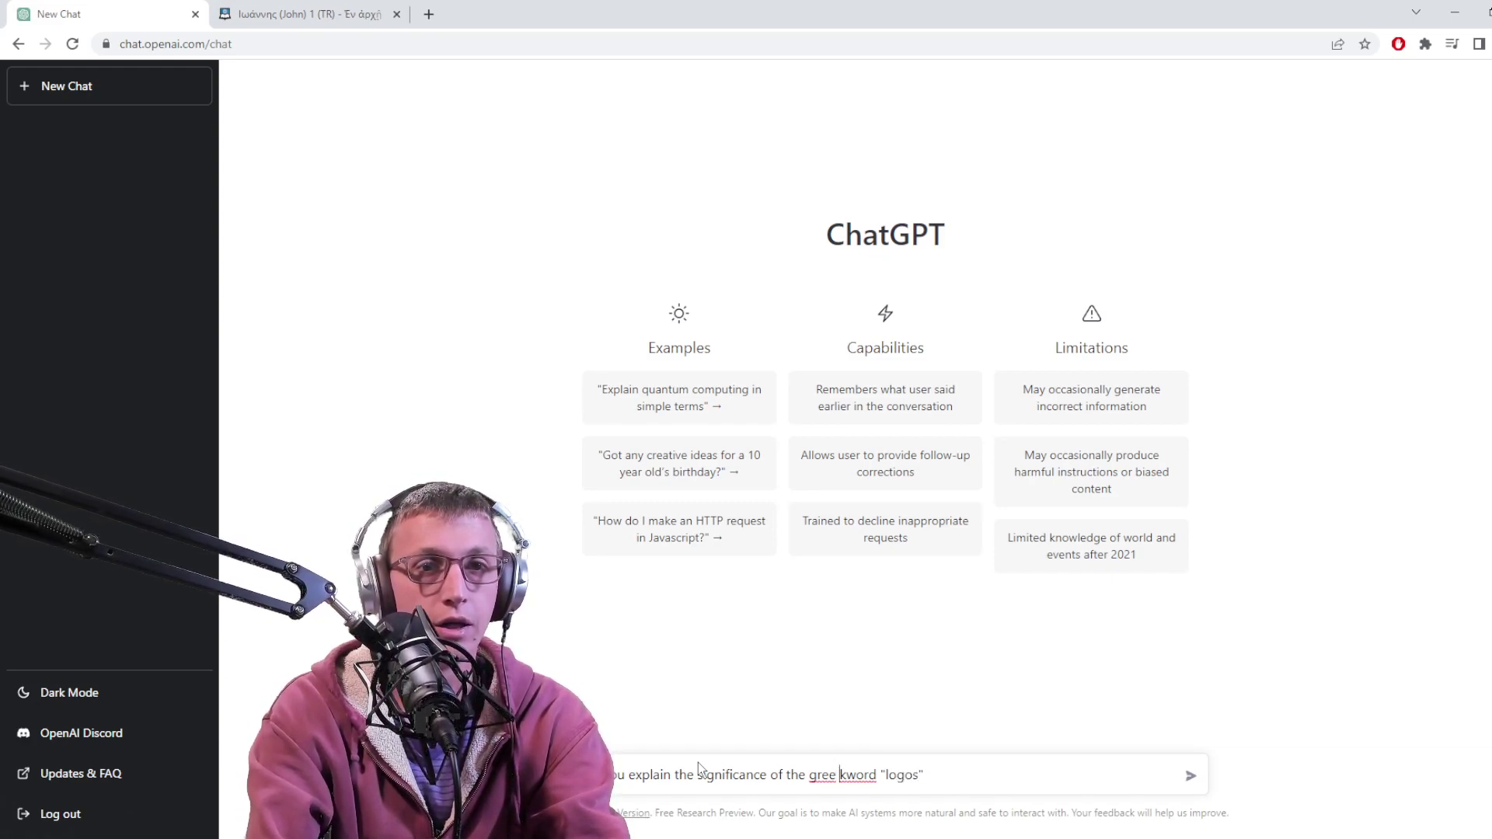
pyautogui.press('Delete')
pyautogui.press('Right')
pyautogui.write('"logos"')
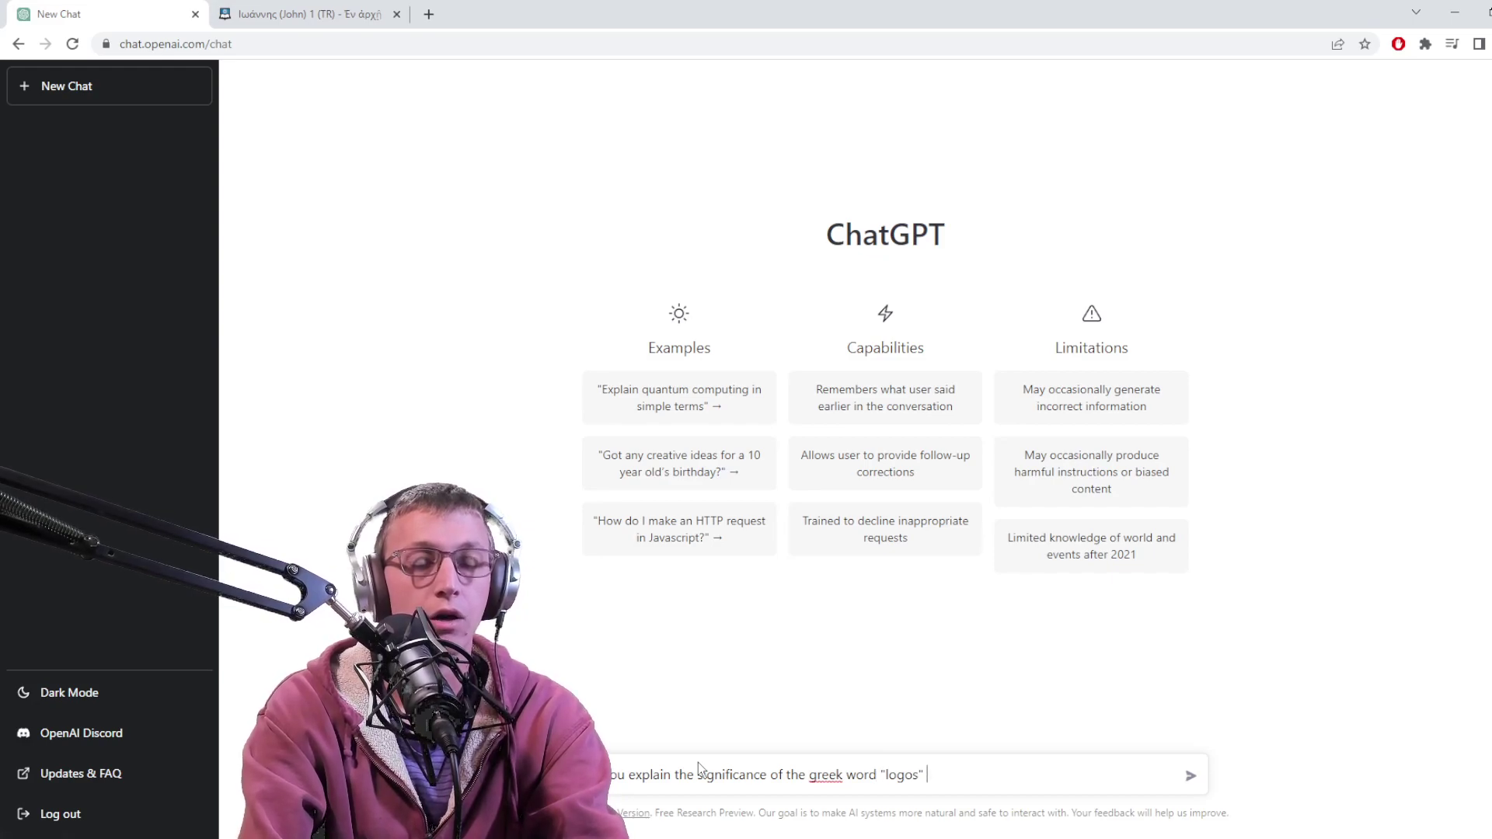
pyautogui.write(' in the con')
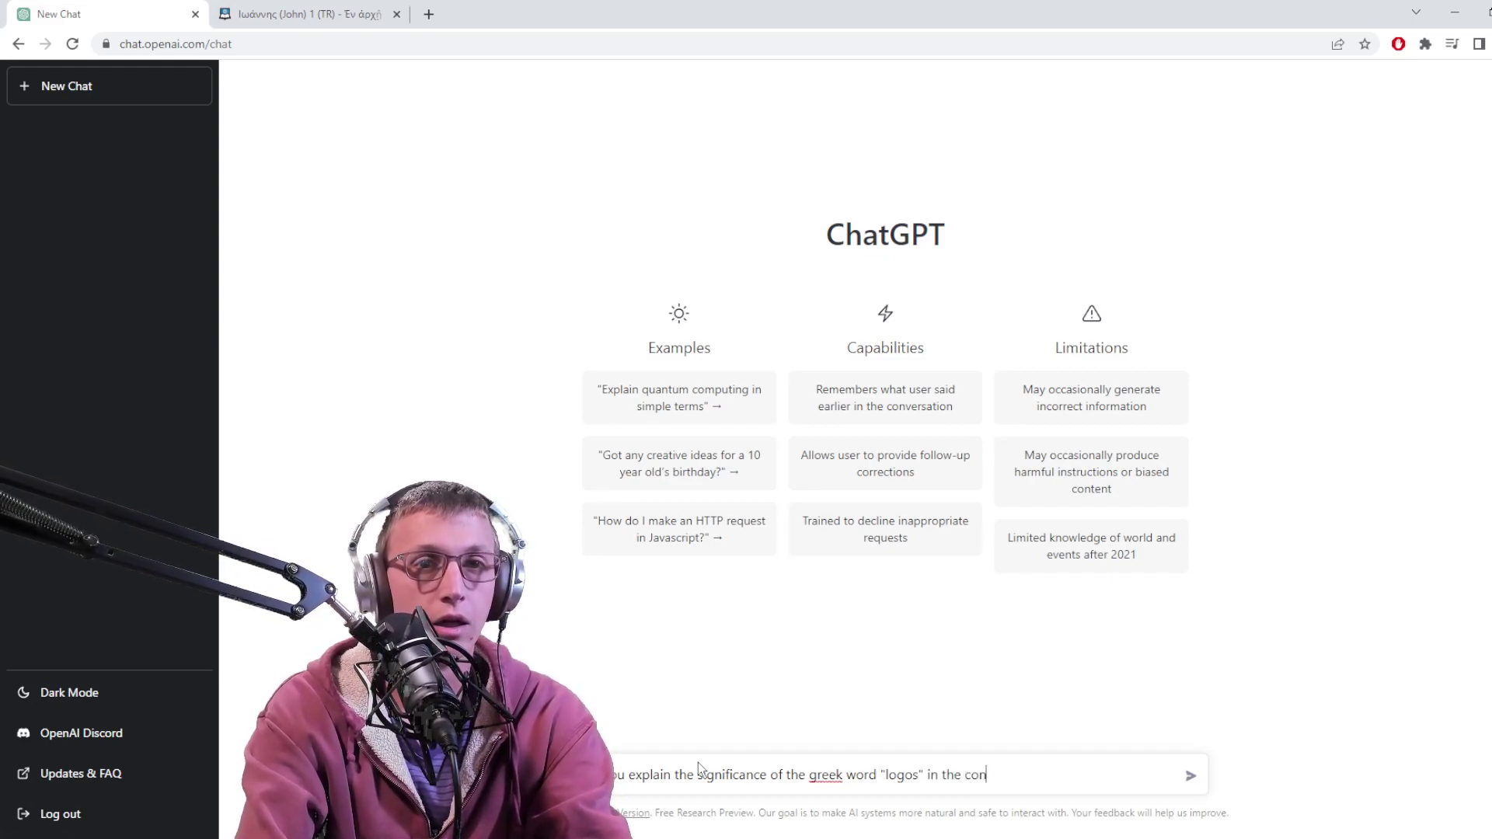
pyautogui.write('text of J')
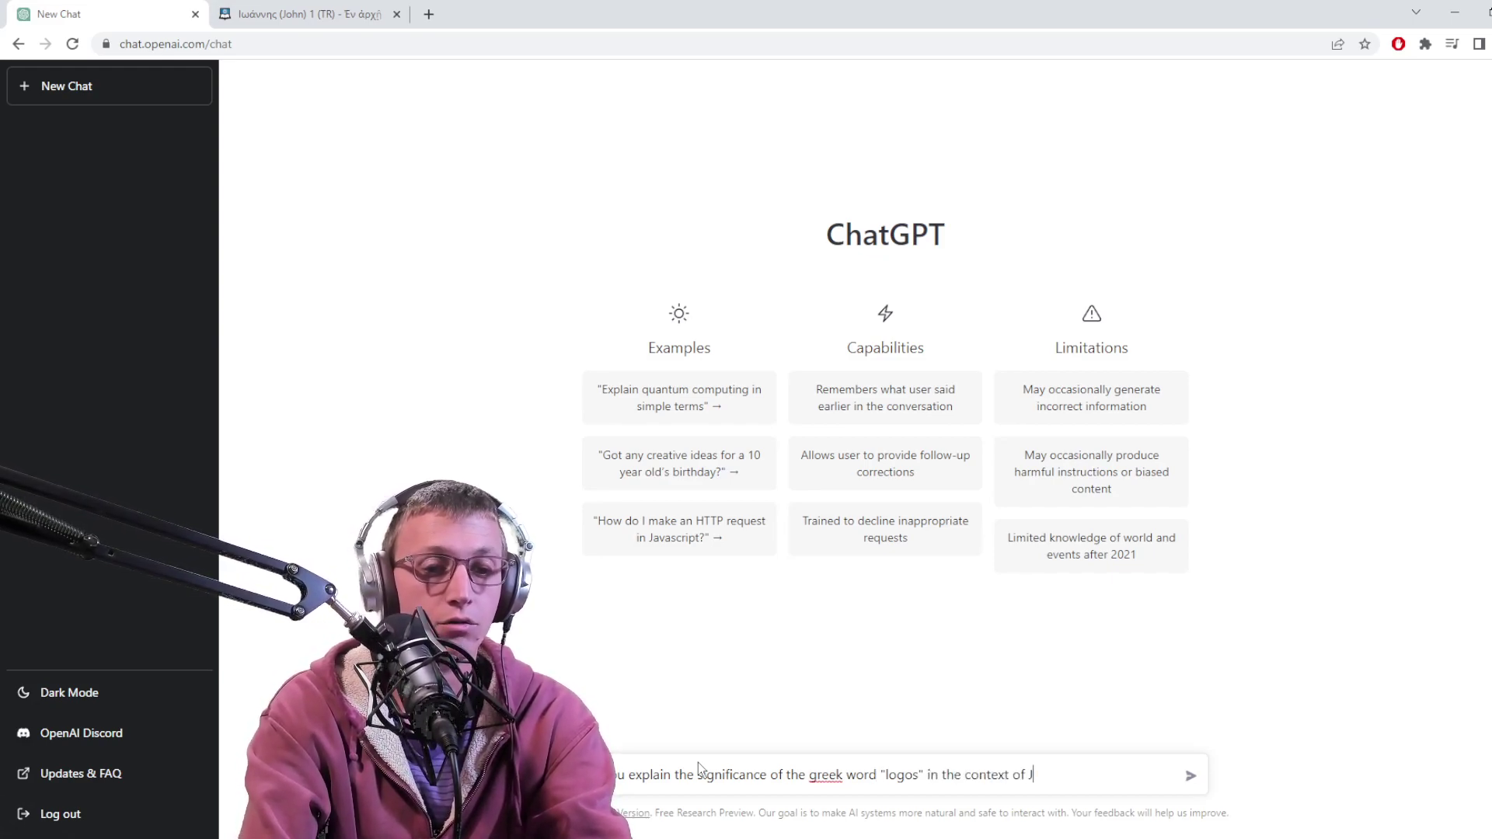
pyautogui.write('ohn 1:1 ')
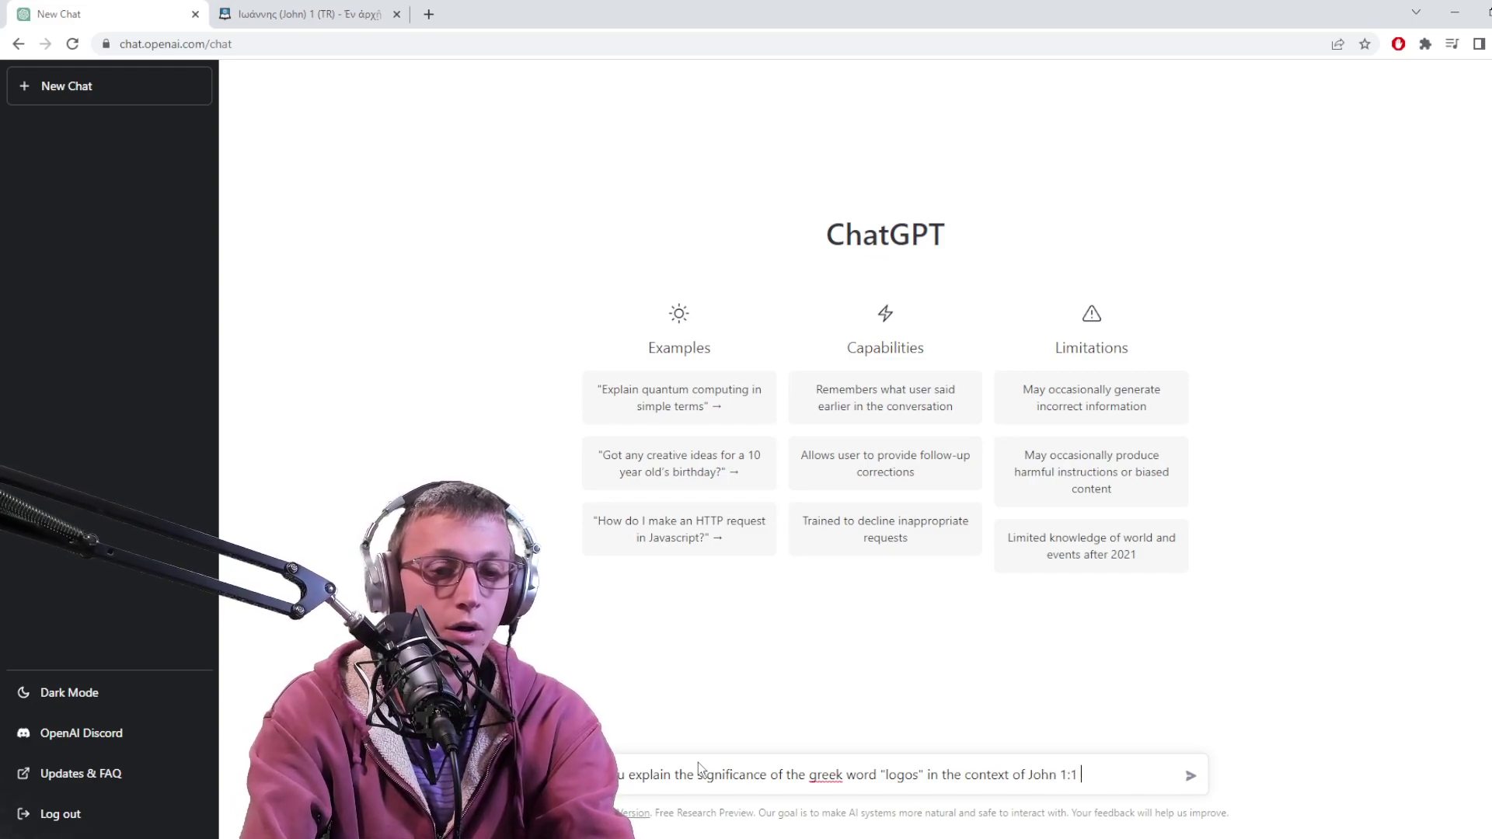
pyautogui.write('in the Bible?')
pyautogui.press('Return')
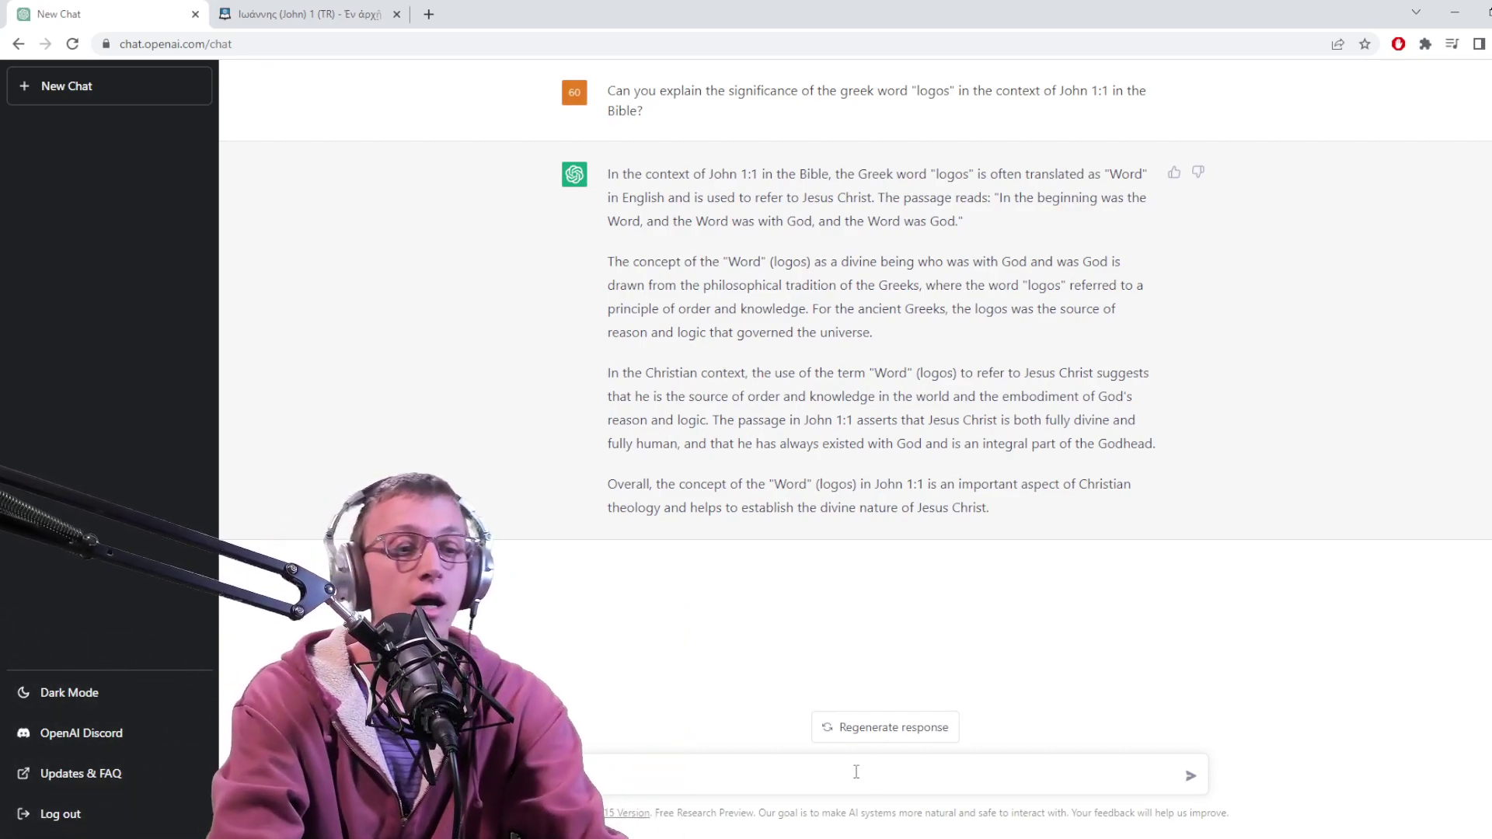
# - Ask the follow-up question "Can you explain how it was used in stoic philosophy?"
pyautogui.write('Can yo')
pyautogui.write('u ')
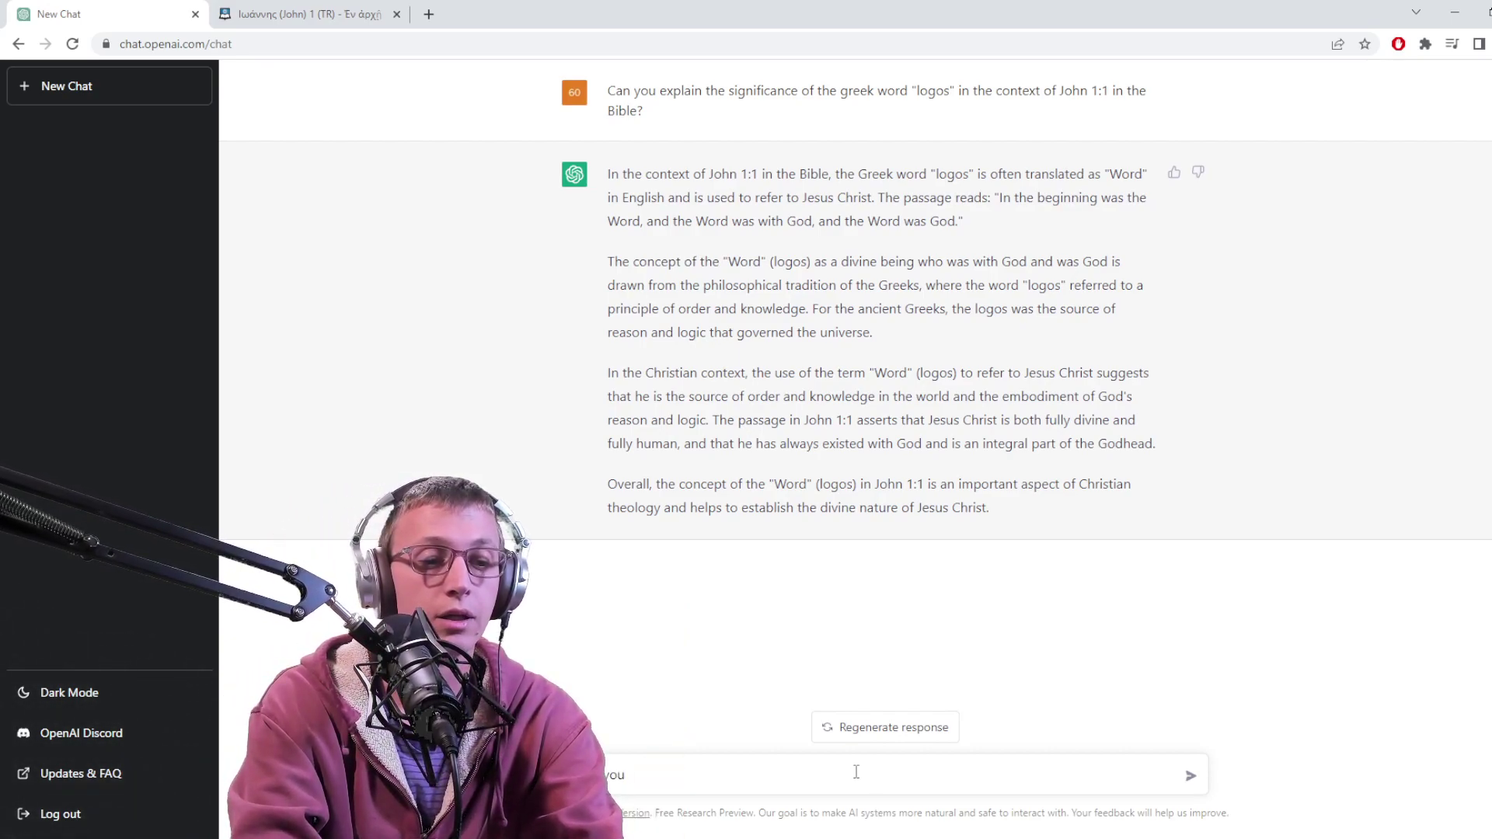
pyautogui.write('ex')
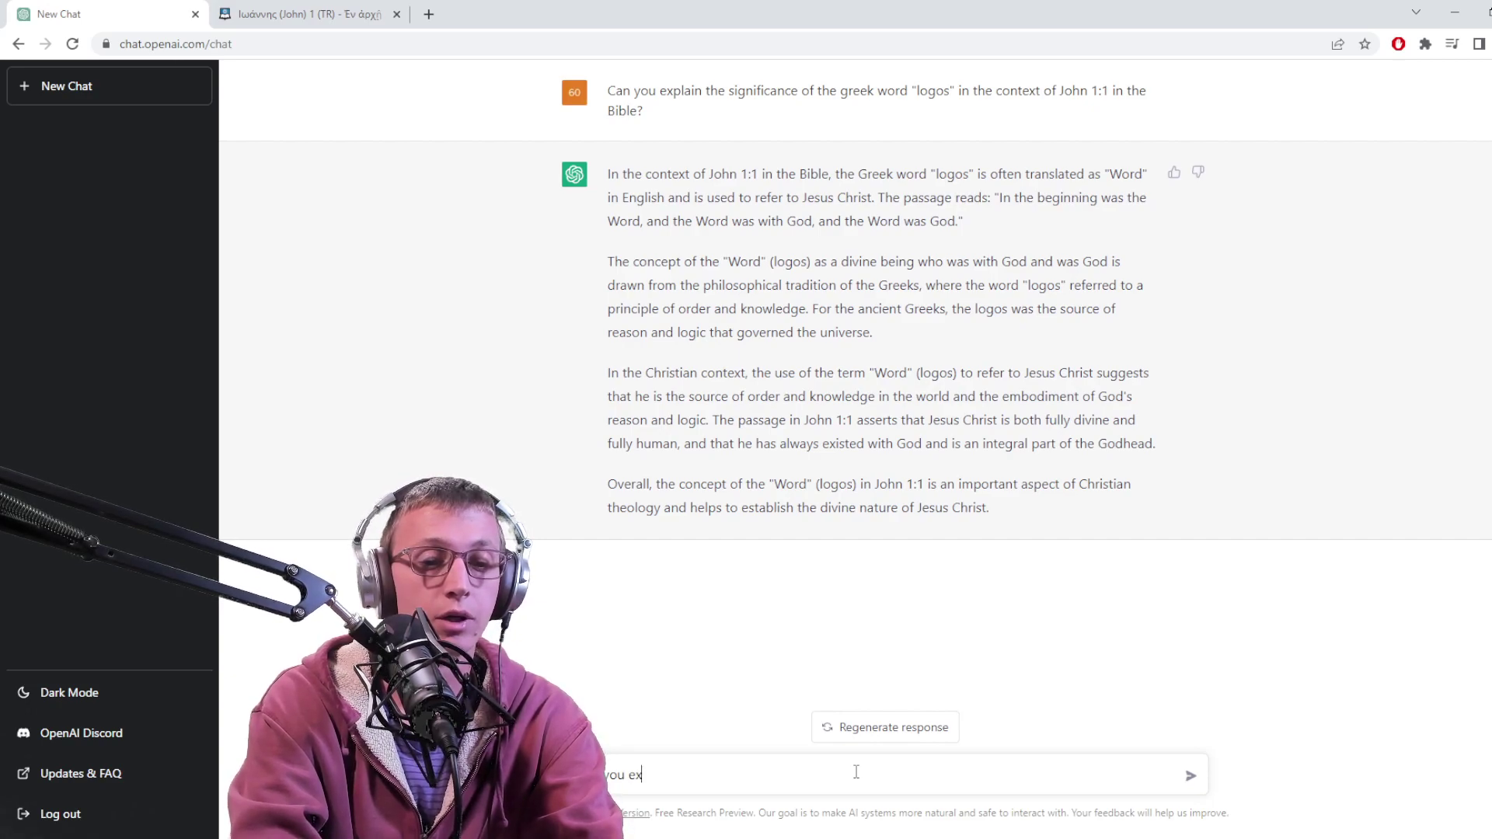
pyautogui.write('plai ')
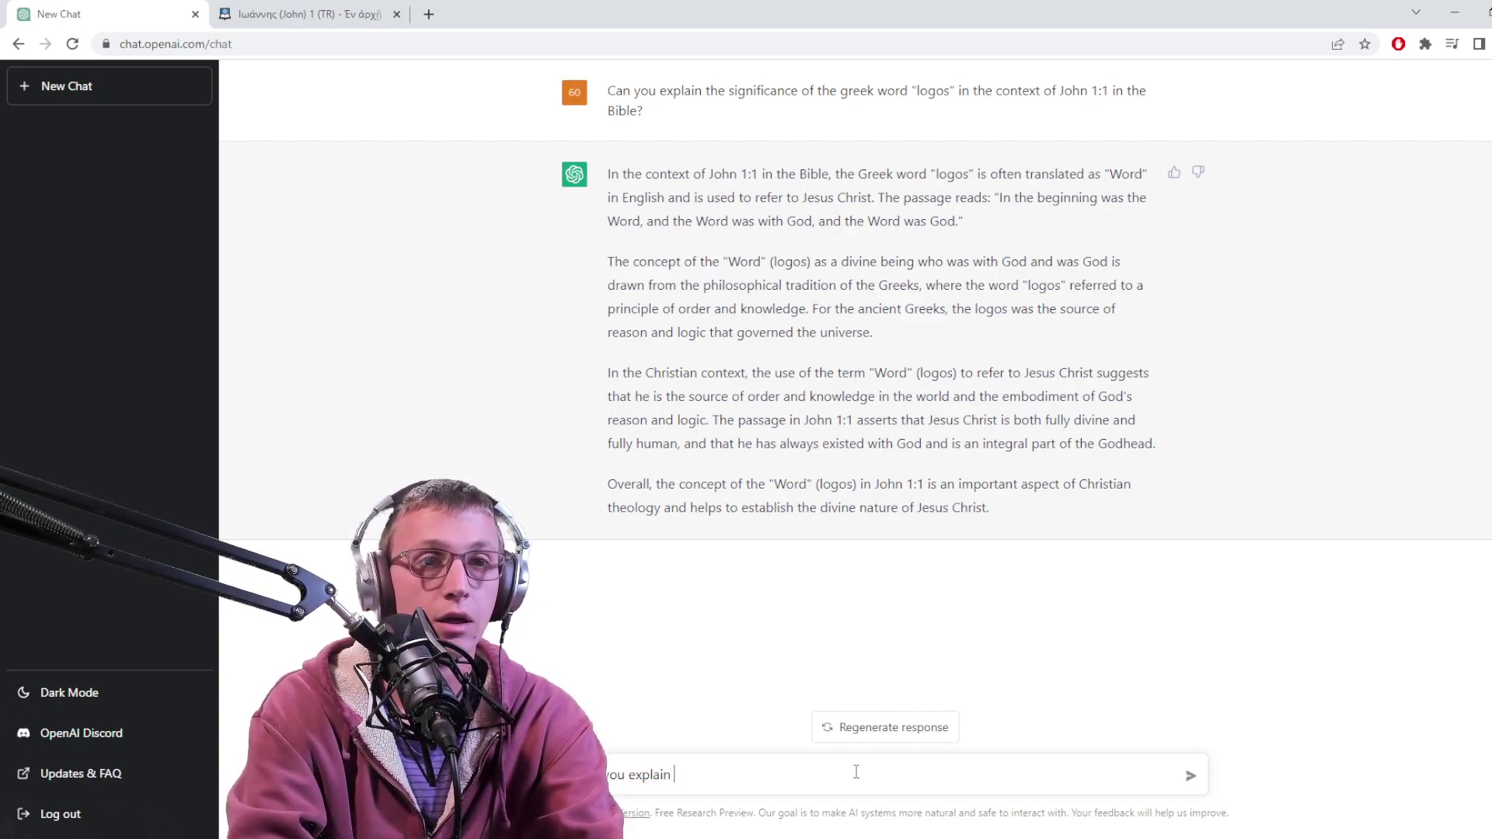
pyautogui.write('how the ')
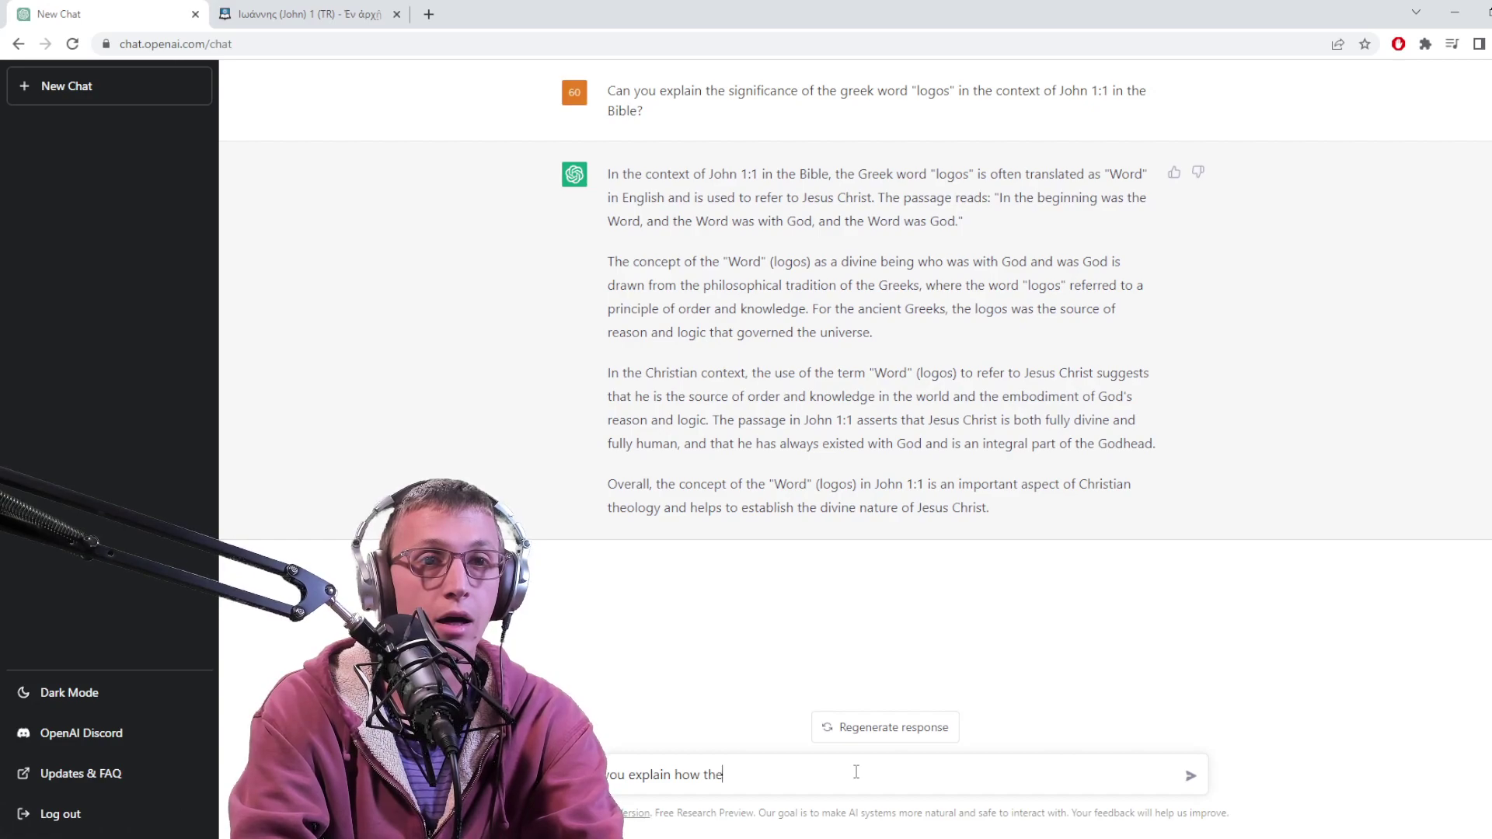
pyautogui.press('BackSpace')
pyautogui.press('BackSpace')
pyautogui.press('BackSpace')
pyautogui.press('BackSpace')
pyautogui.write('it was ')
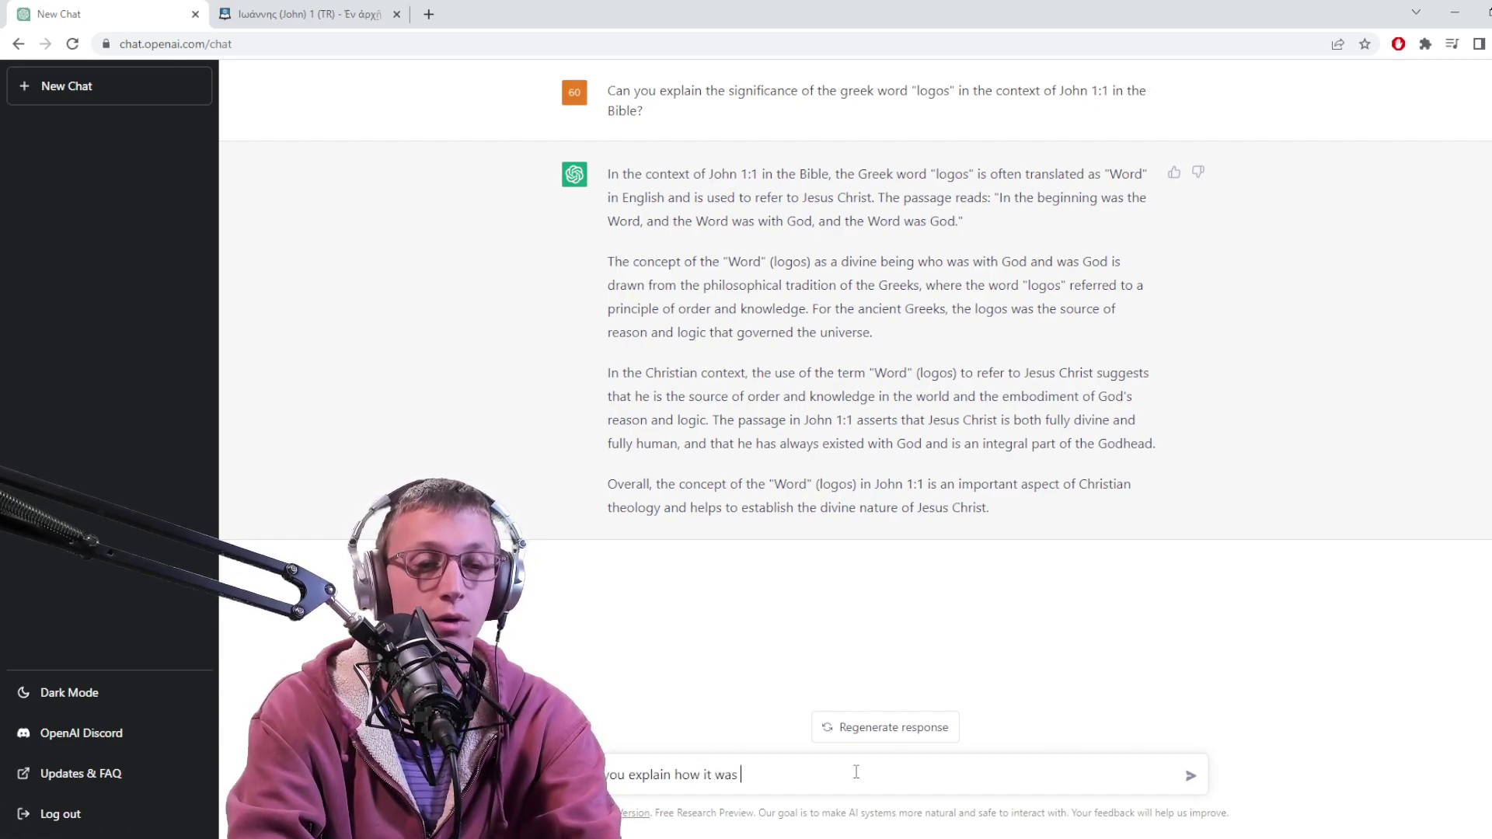
pyautogui.write('used in st')
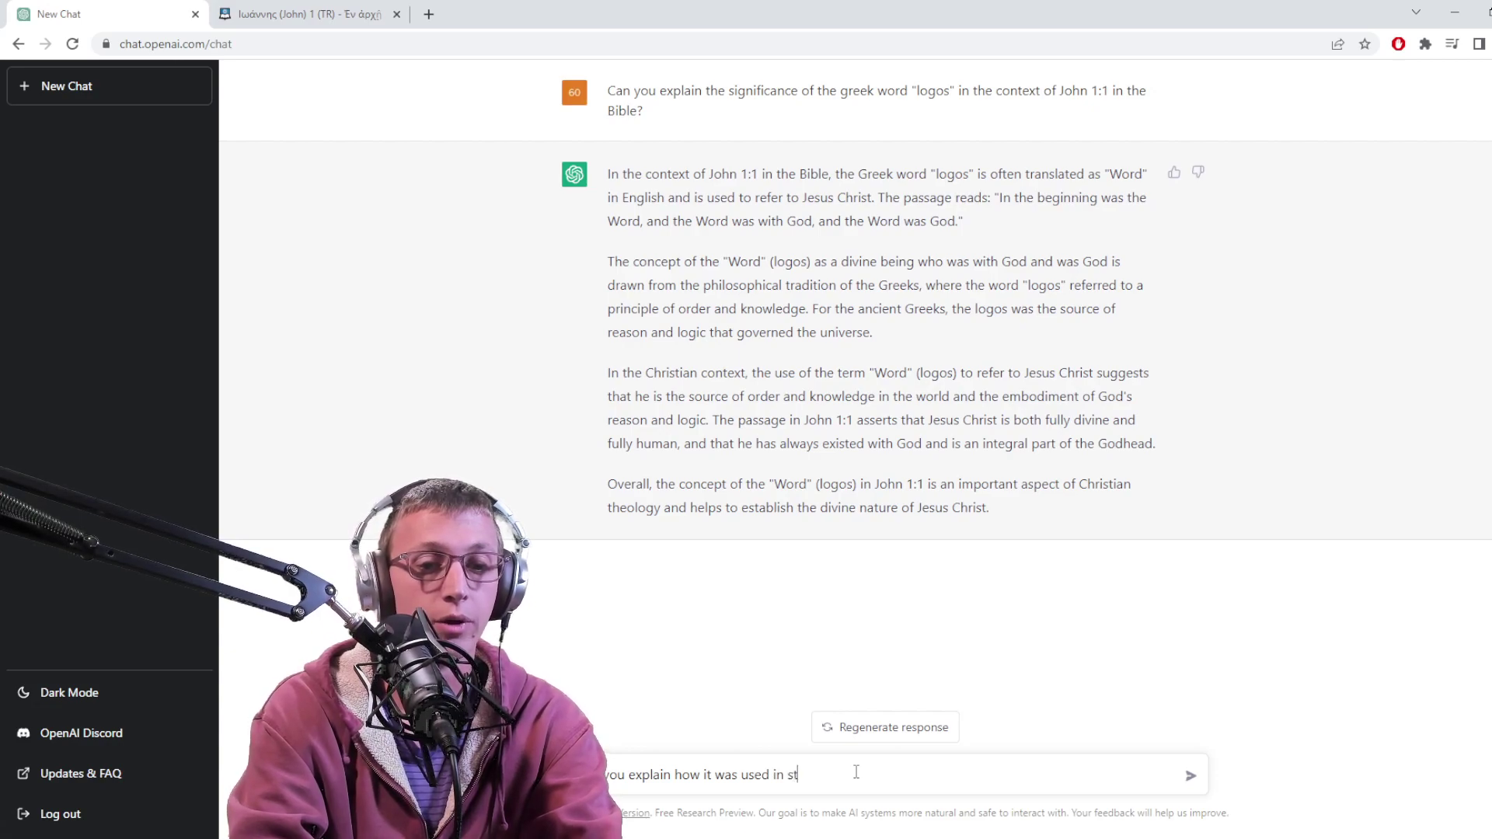
pyautogui.write('oic philosophy?')
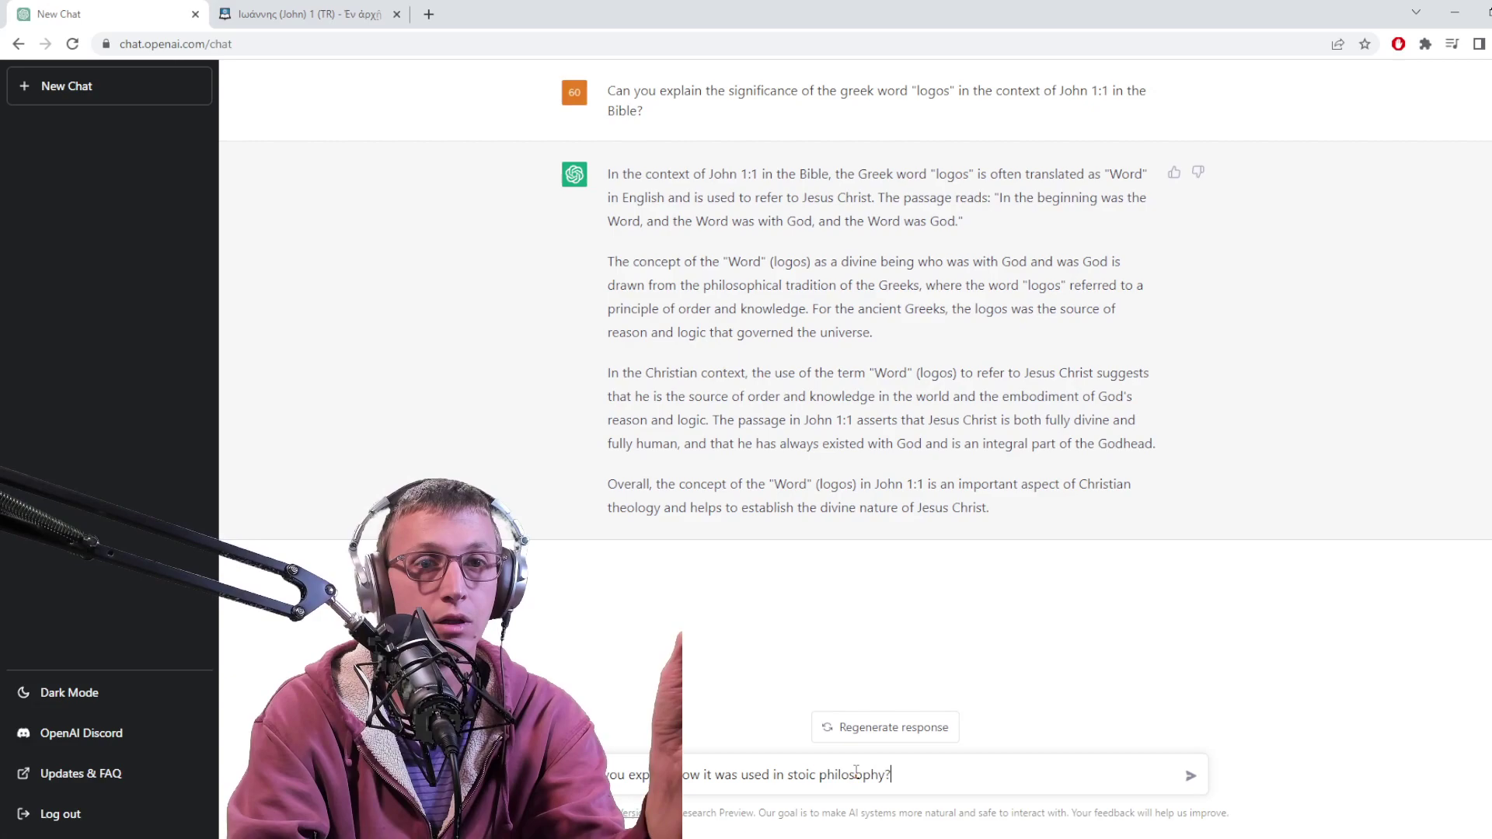
pyautogui.press('Return')
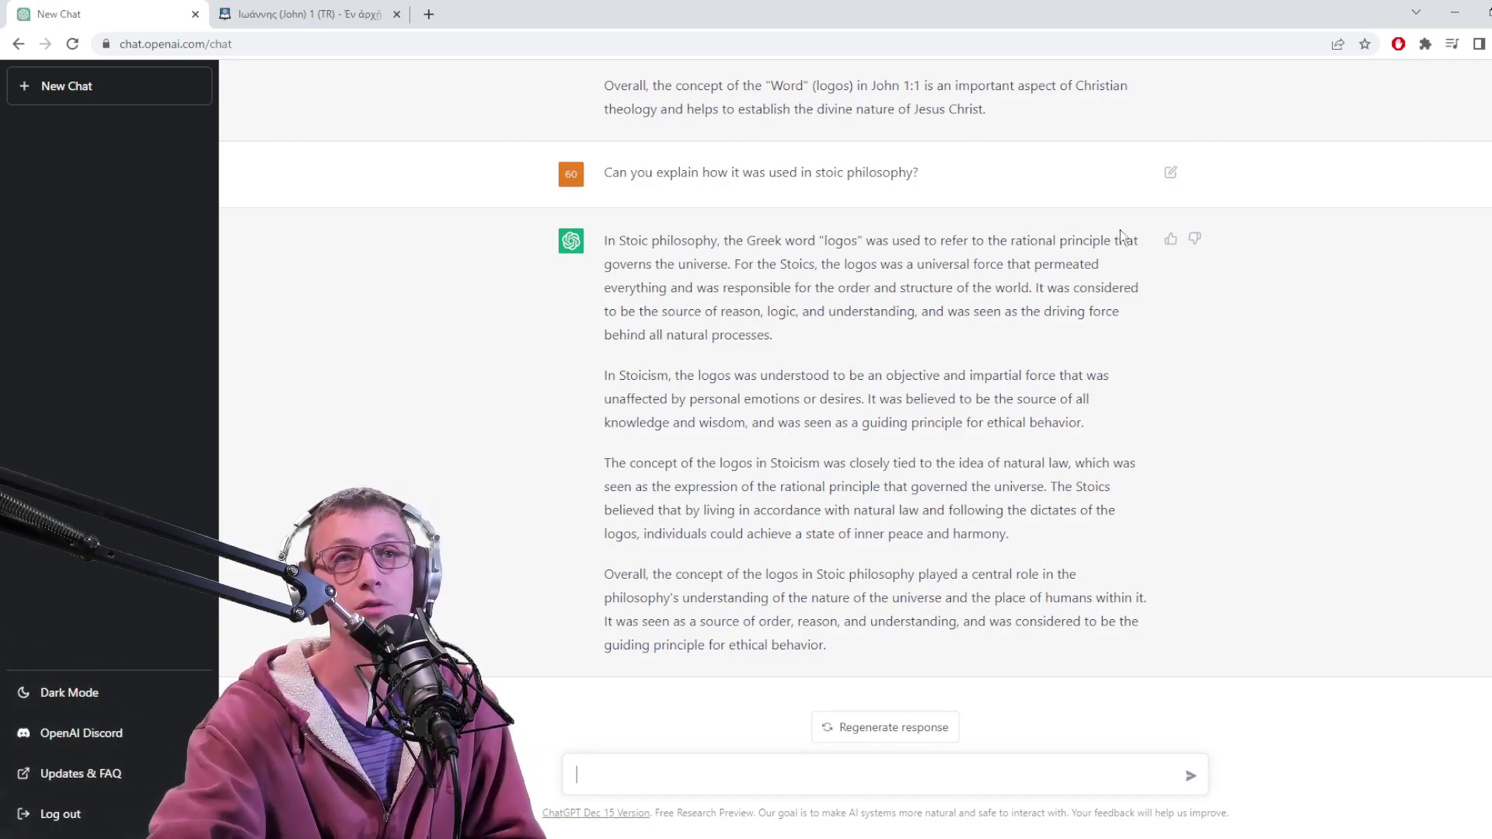
# - Review the earlier answers on the logos and ask "Where does Plato talk about the "logos"?"
pyautogui.scroll(5, 1135, 272)
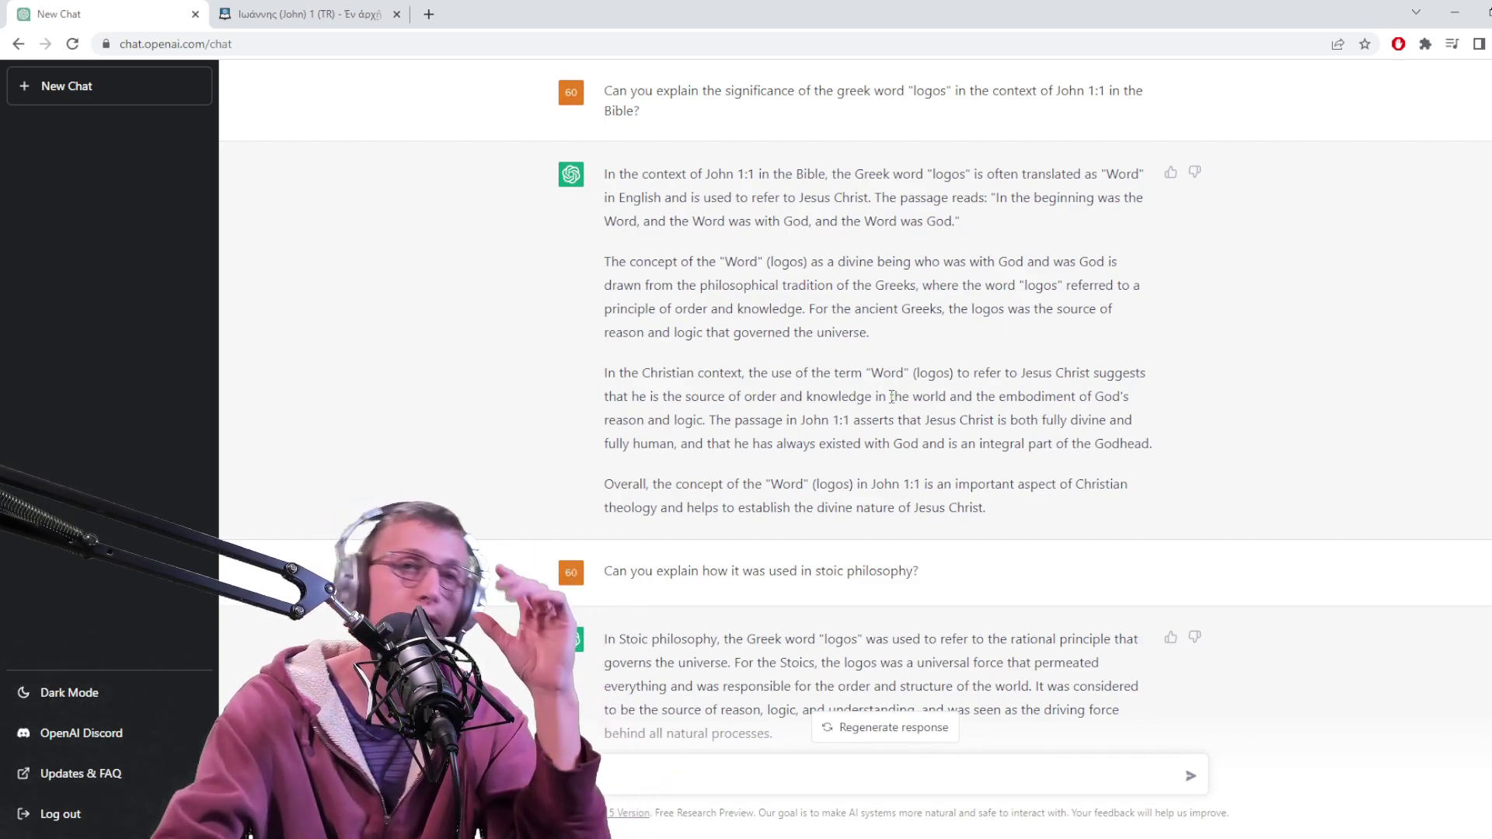
pyautogui.scroll(-1, 1127, 402)
pyautogui.scroll(-3, 1127, 402)
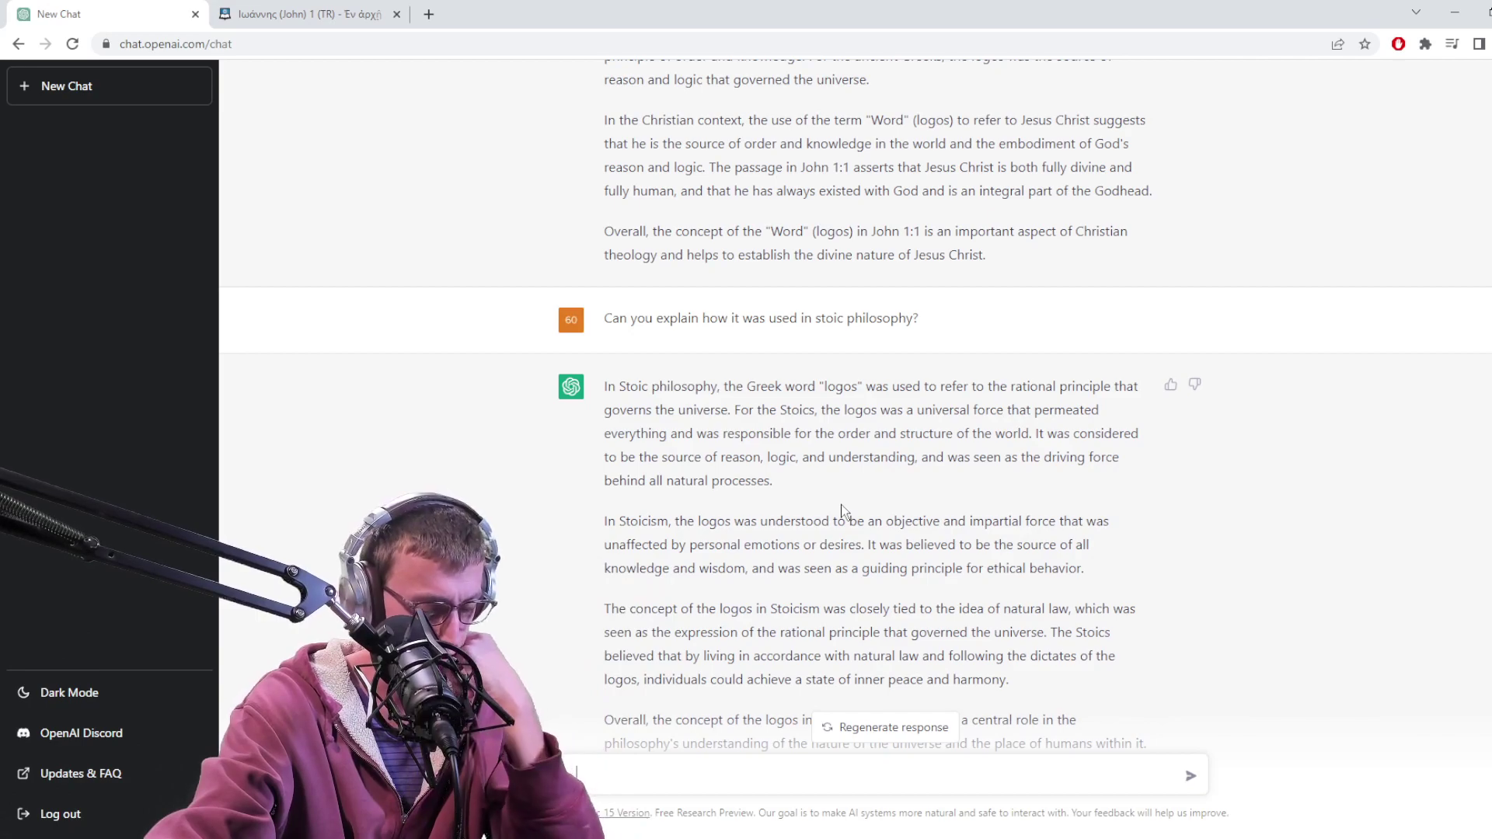
pyautogui.scroll(-2, 748, 444)
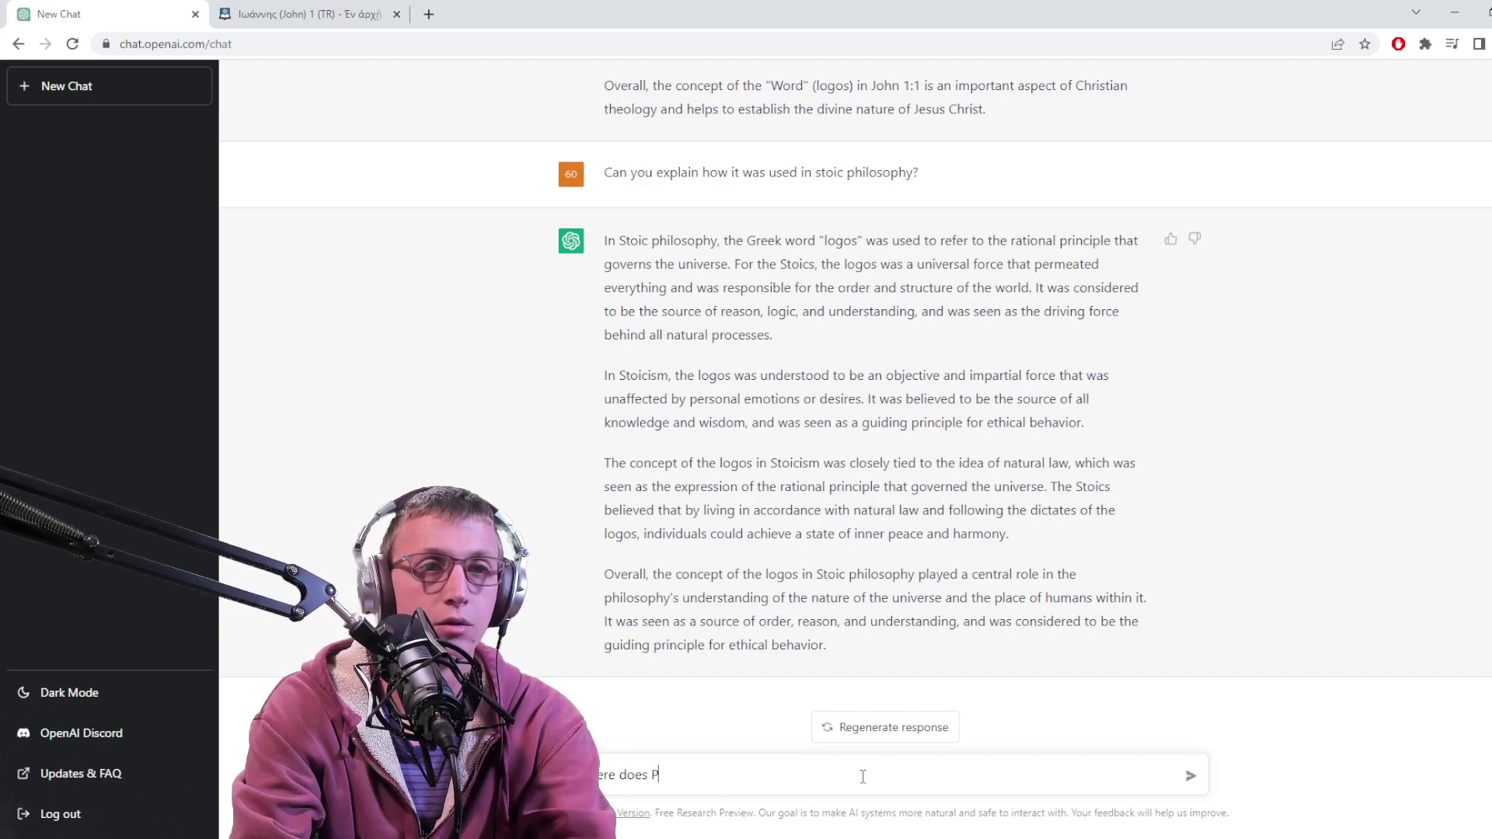
pyautogui.write('talk')
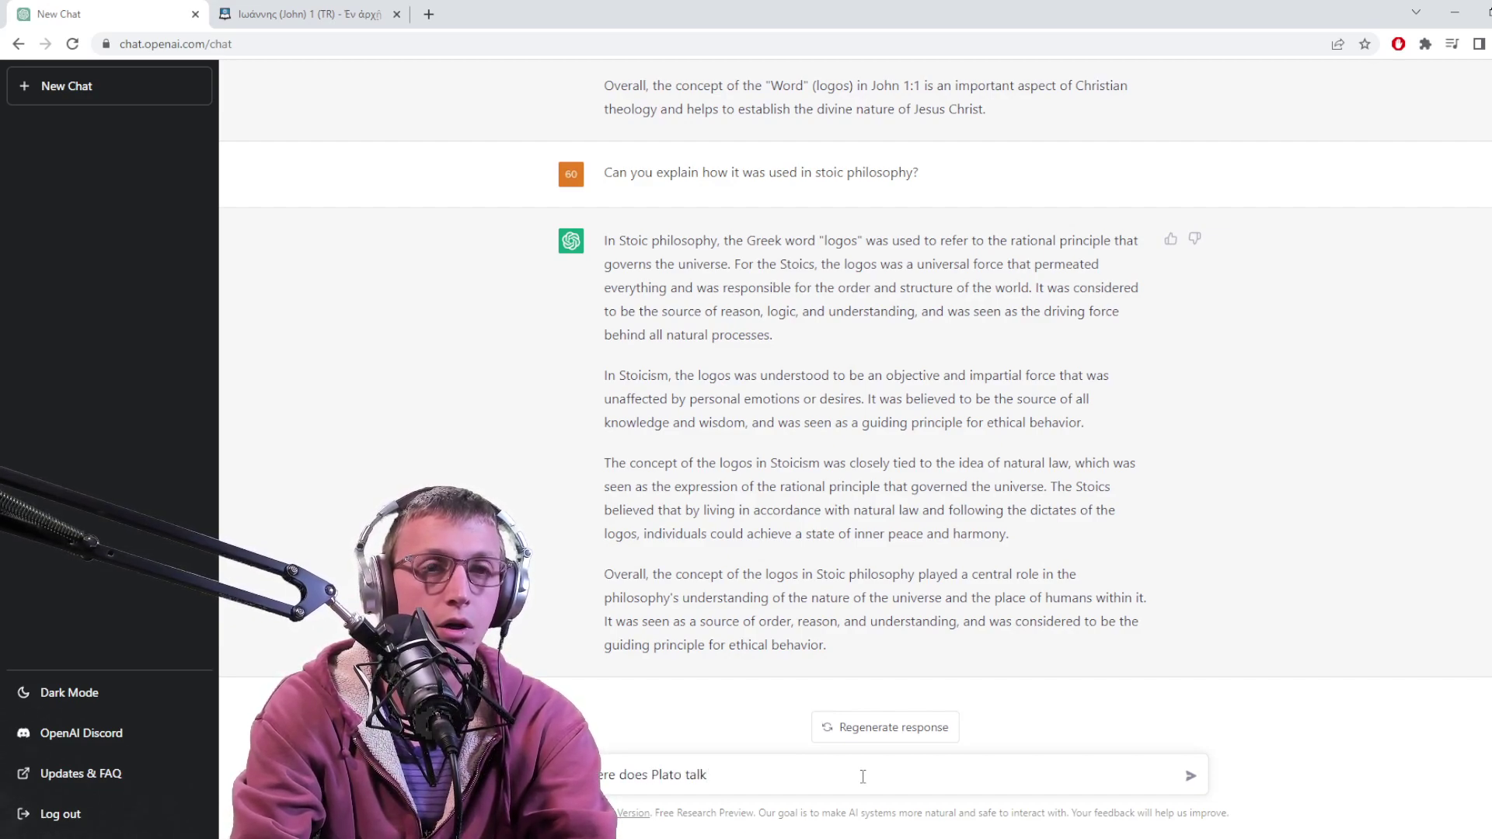
pyautogui.write(' about the')
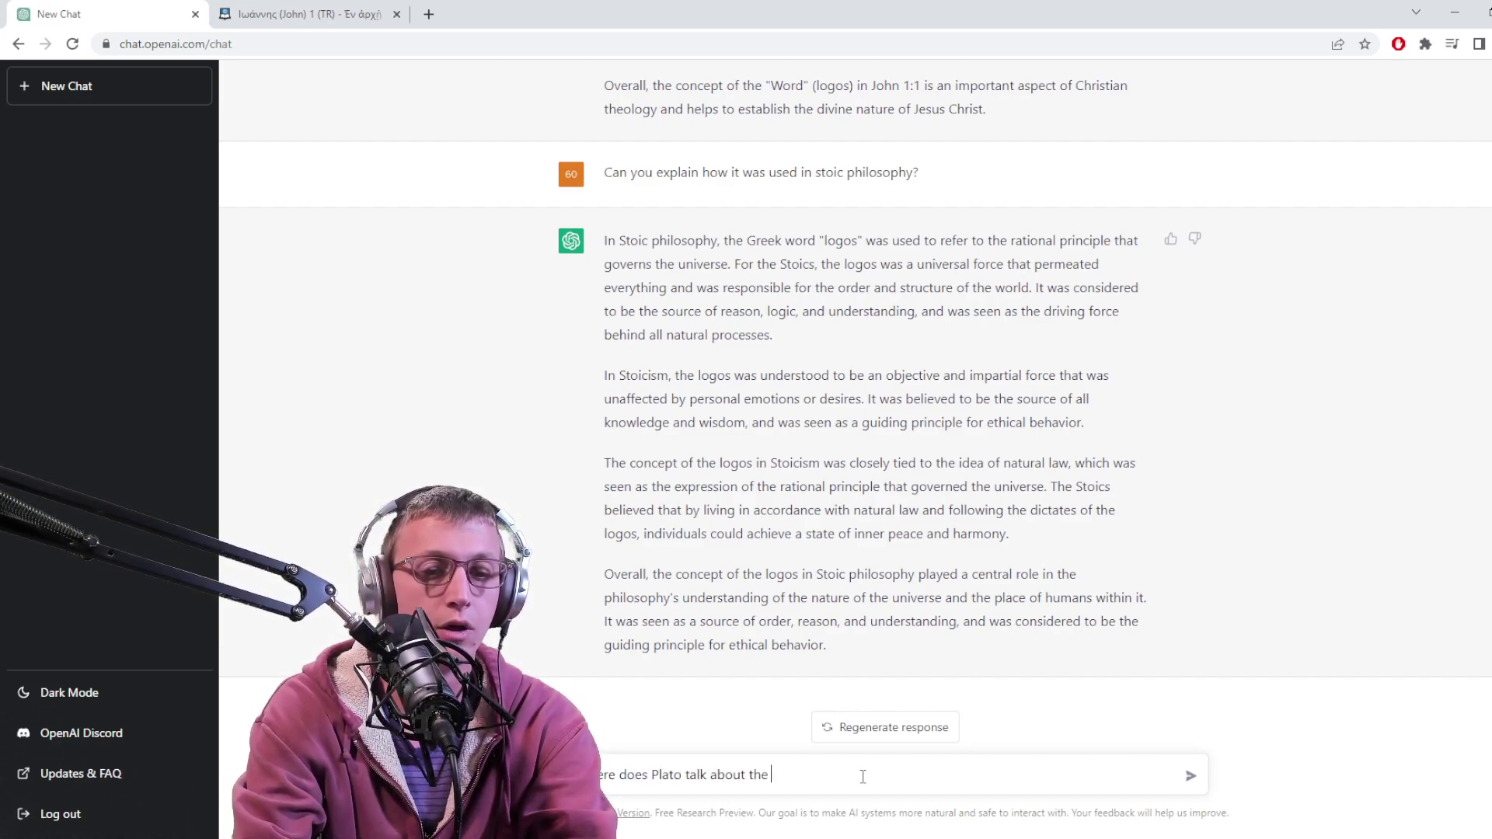
pyautogui.write(' "logos"?')
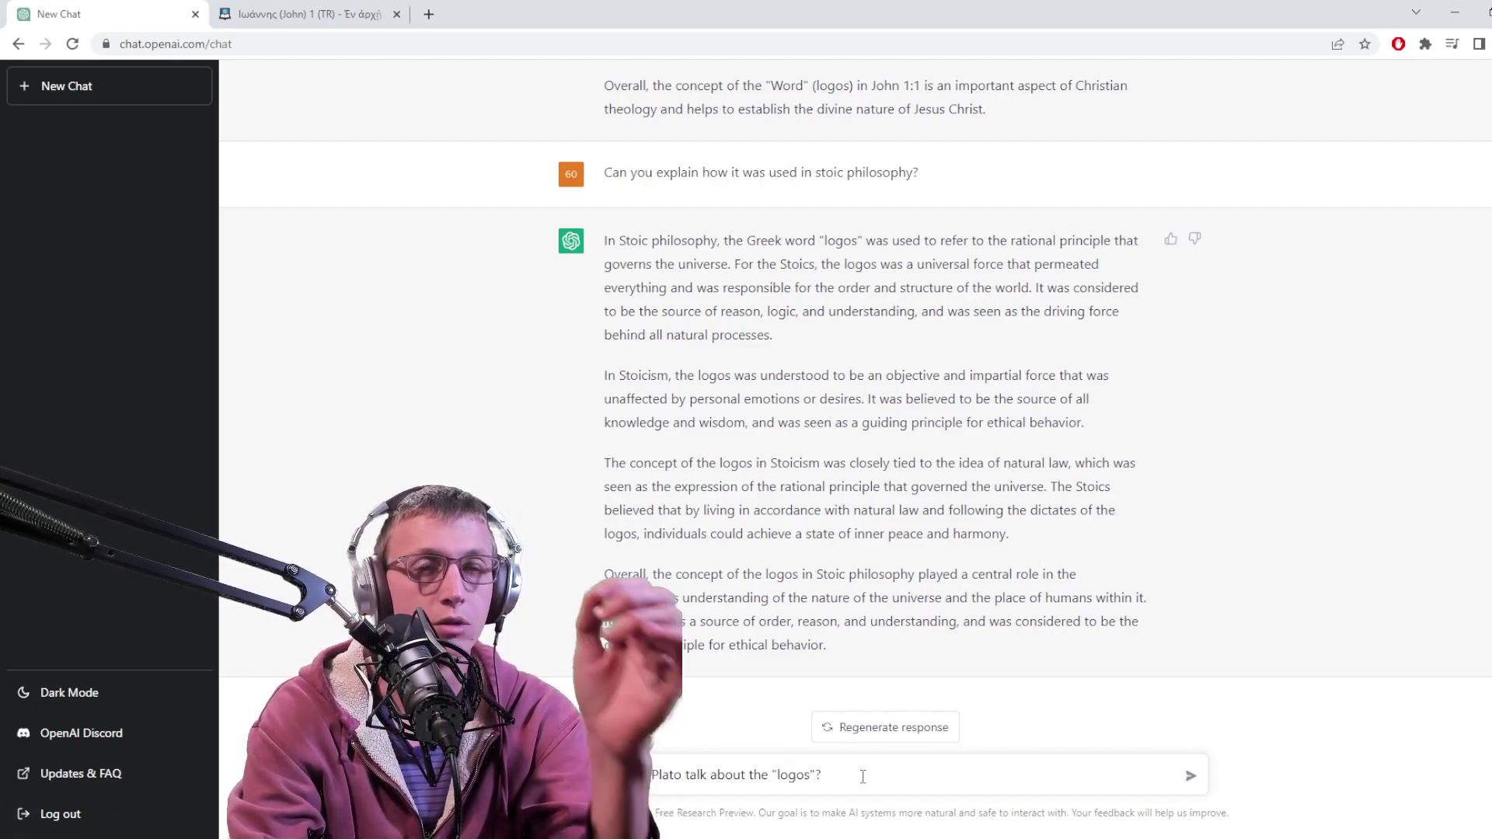
pyautogui.press('Return')
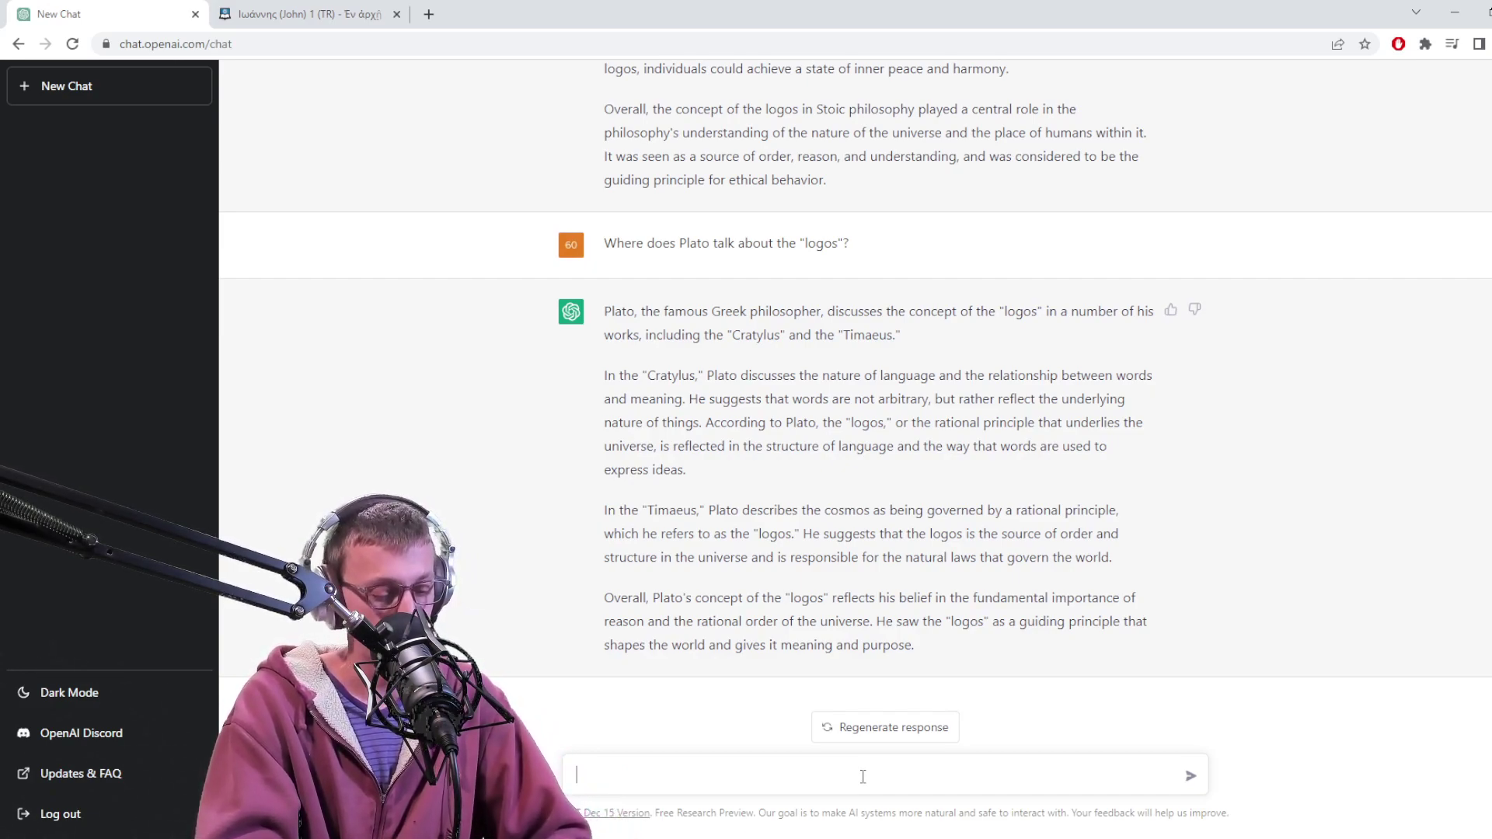
# - Look back over the earlier answers and ask "Does John use the word "logos" in a different sense in his writings?"
pyautogui.click(863, 776)
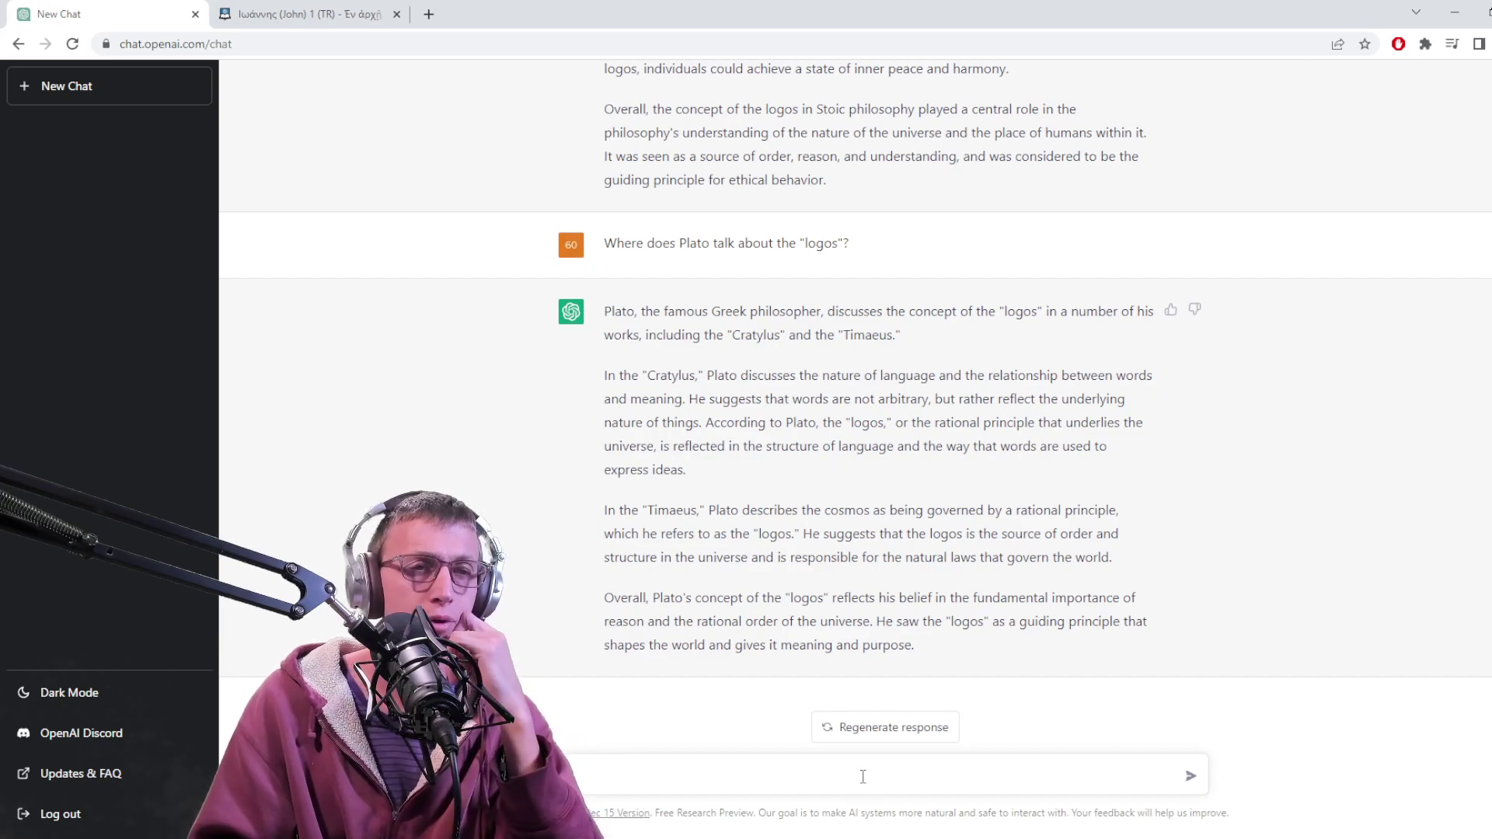
pyautogui.scroll(10, 744, 377)
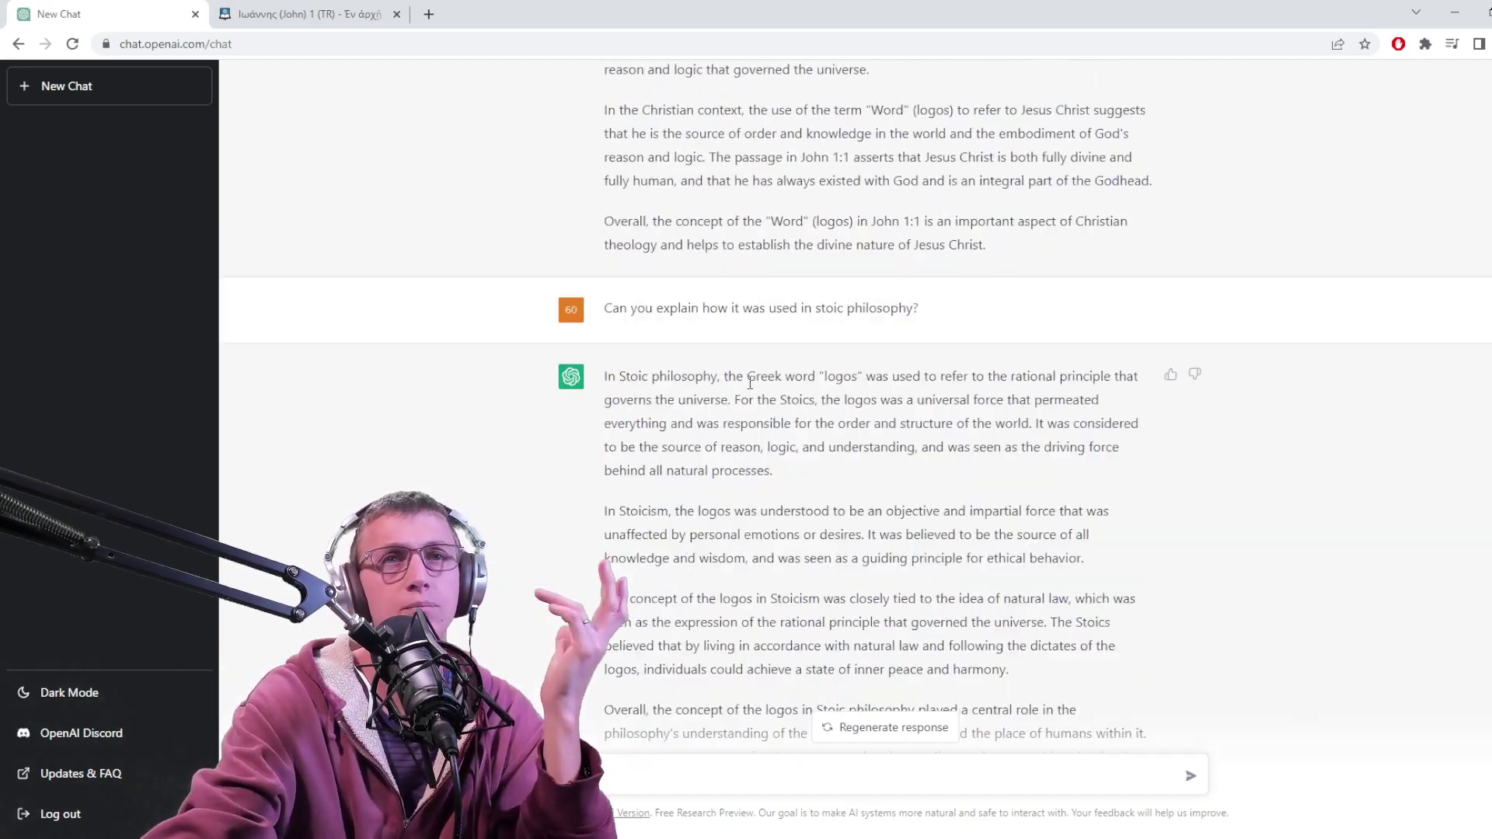
pyautogui.scroll(-10, 744, 377)
pyautogui.scroll(10, 744, 377)
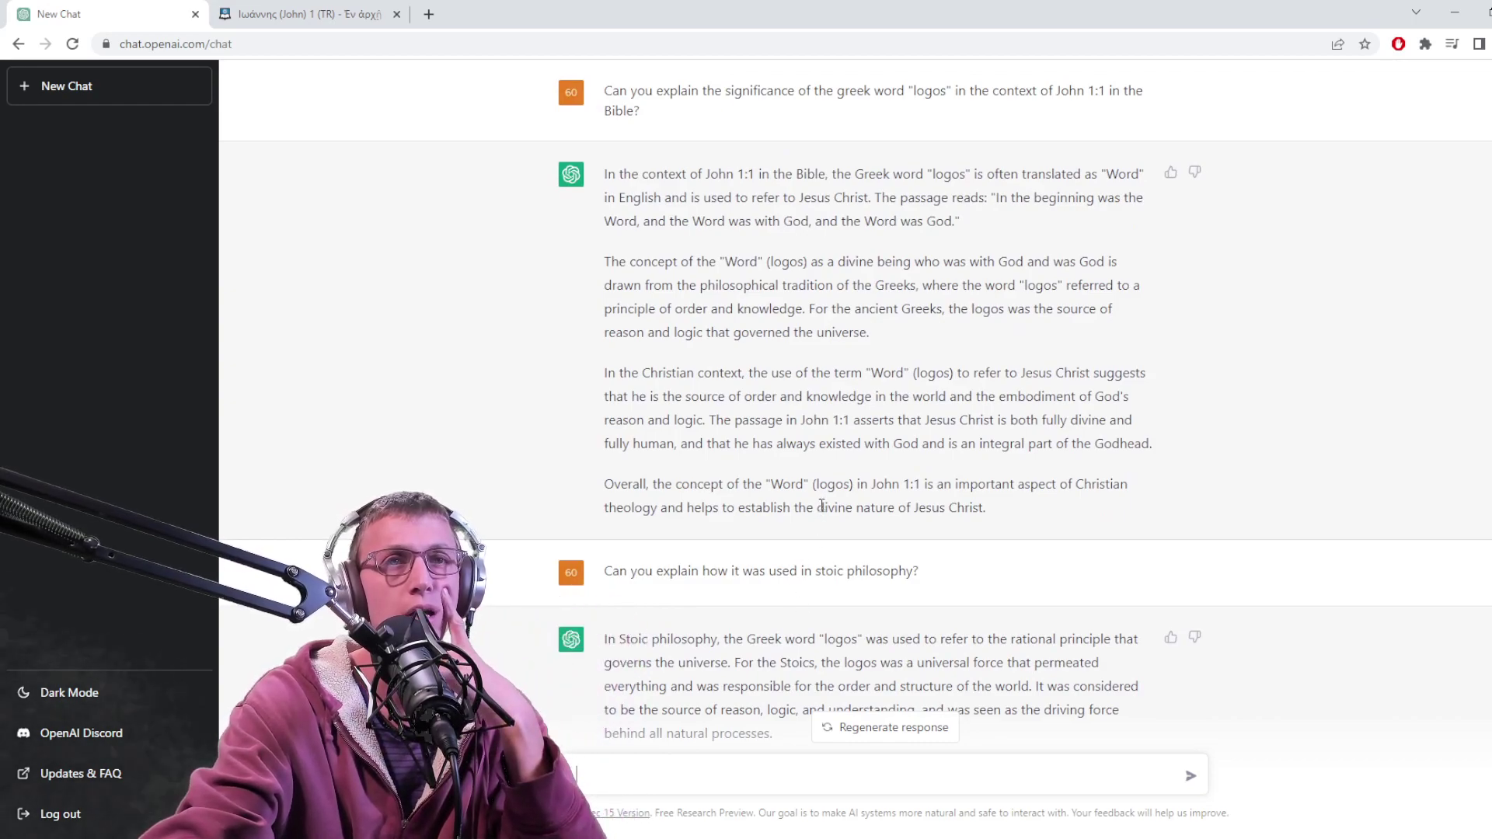
pyautogui.scroll(-1, 819, 528)
pyautogui.scroll(-10, 819, 529)
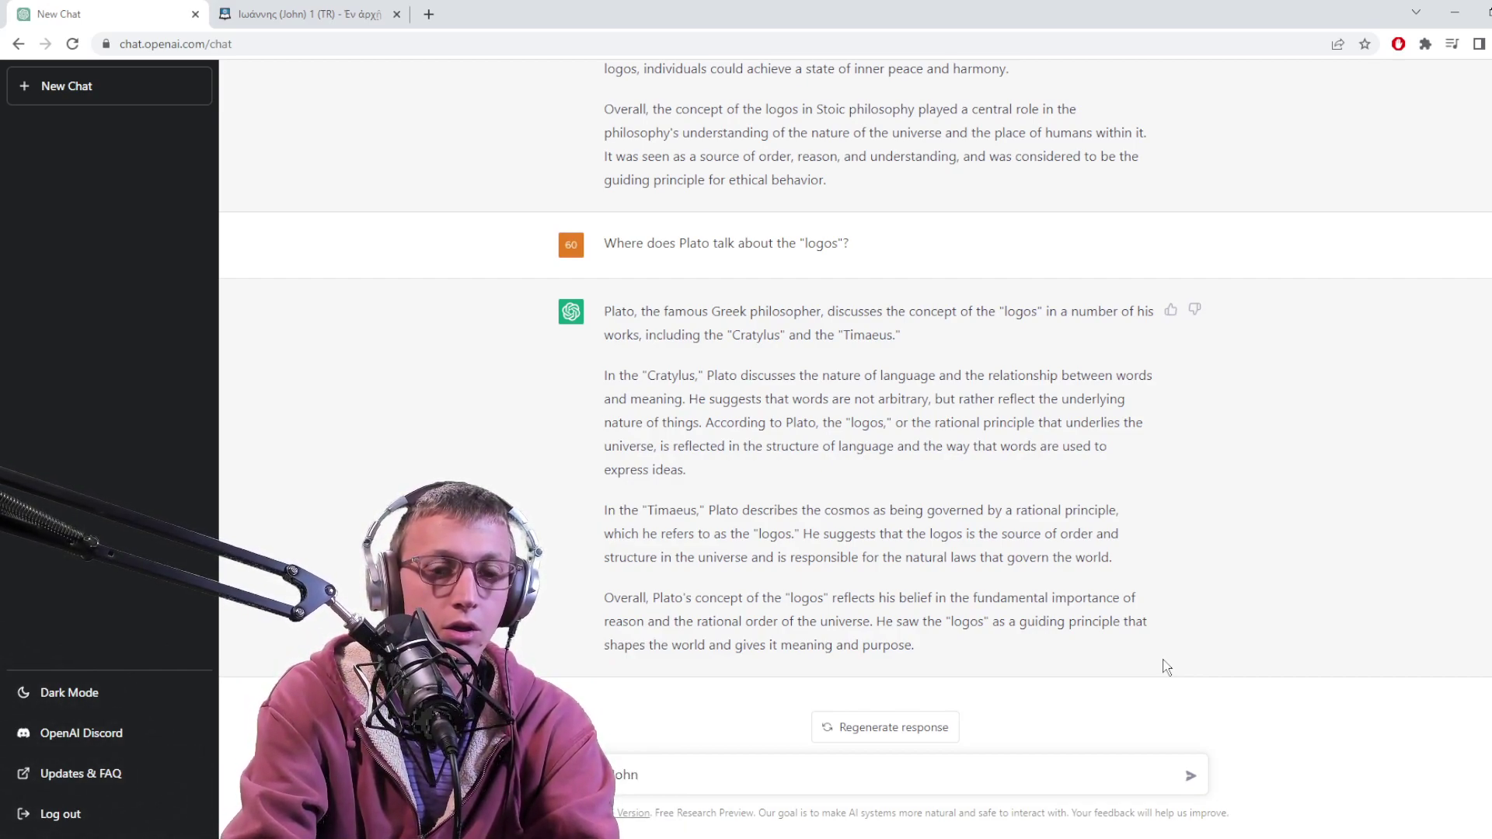
pyautogui.write('he ')
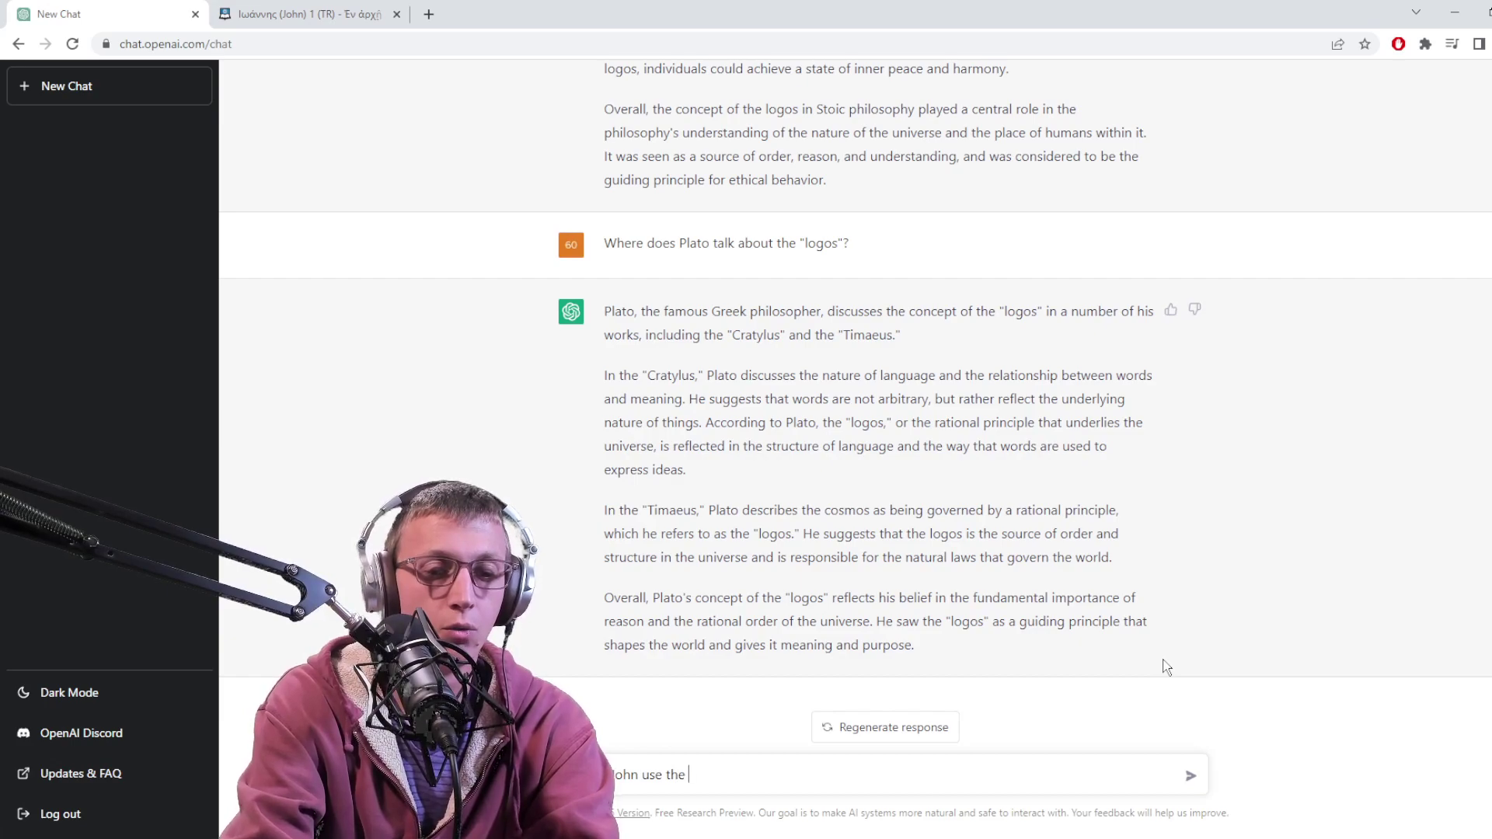
pyautogui.write('word "logos')
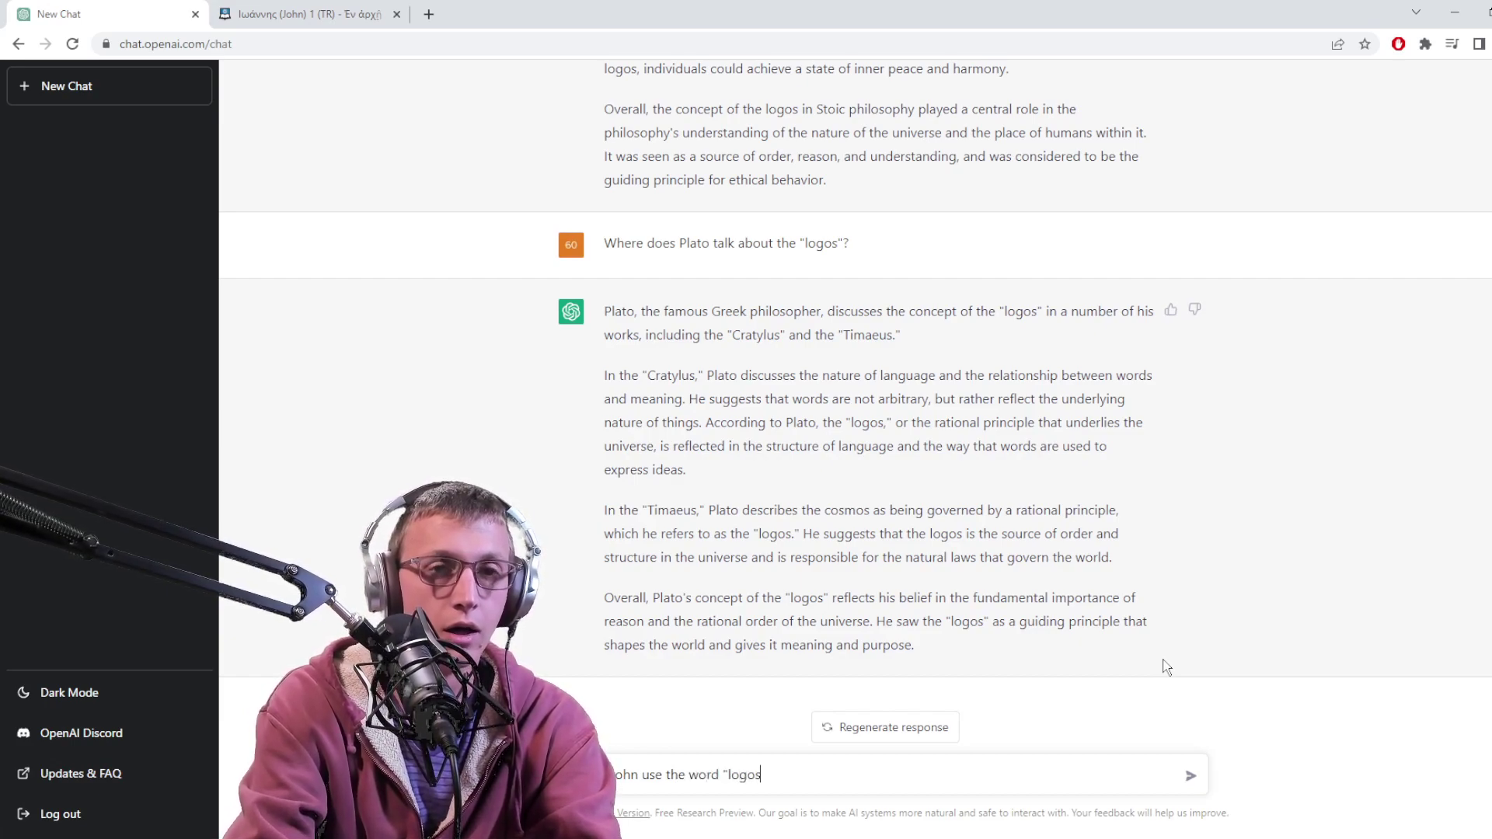
pyautogui.write('" in a differenv')
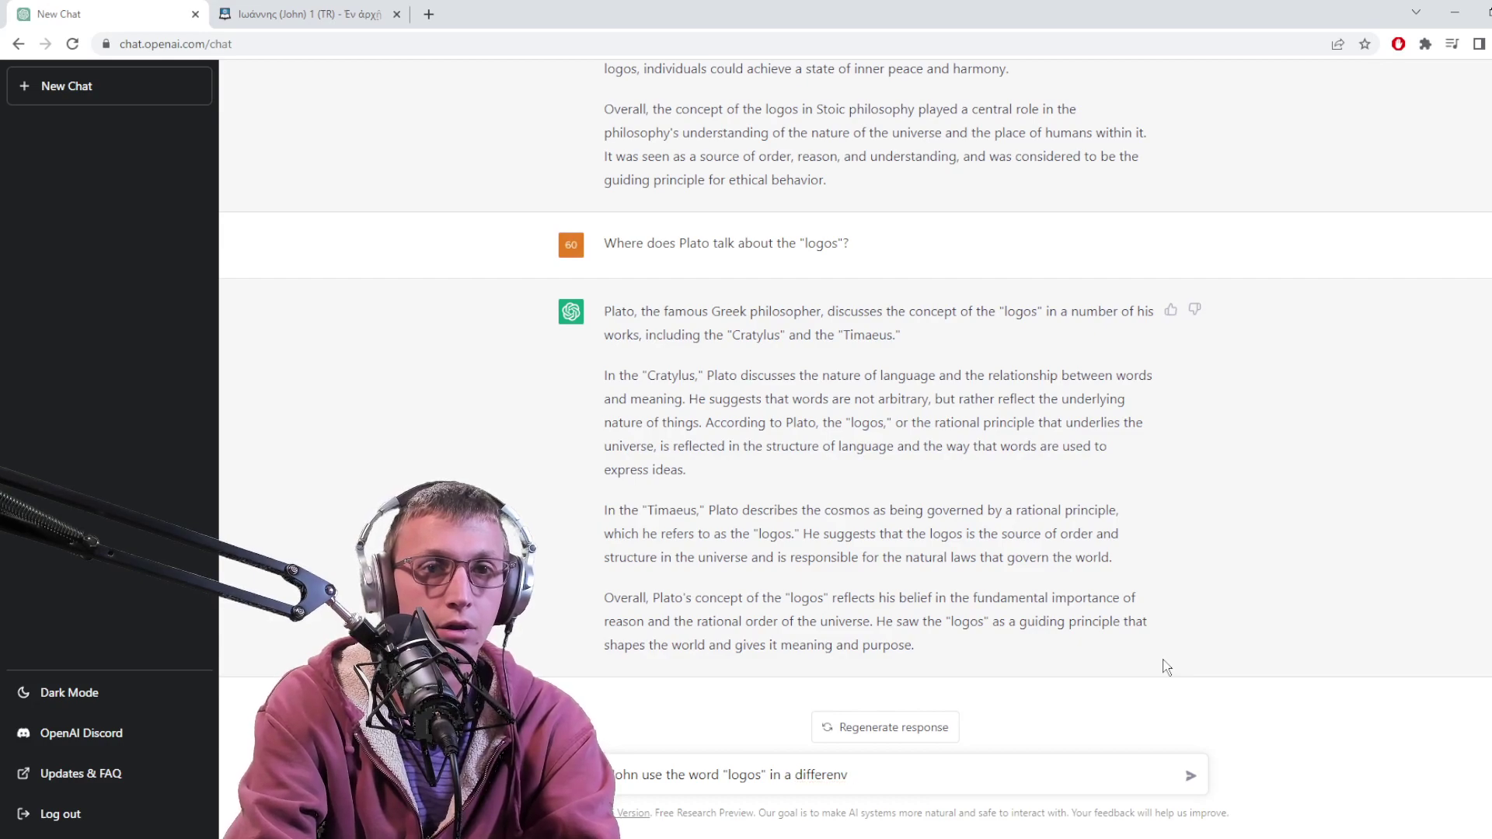
pyautogui.press('BackSpace')
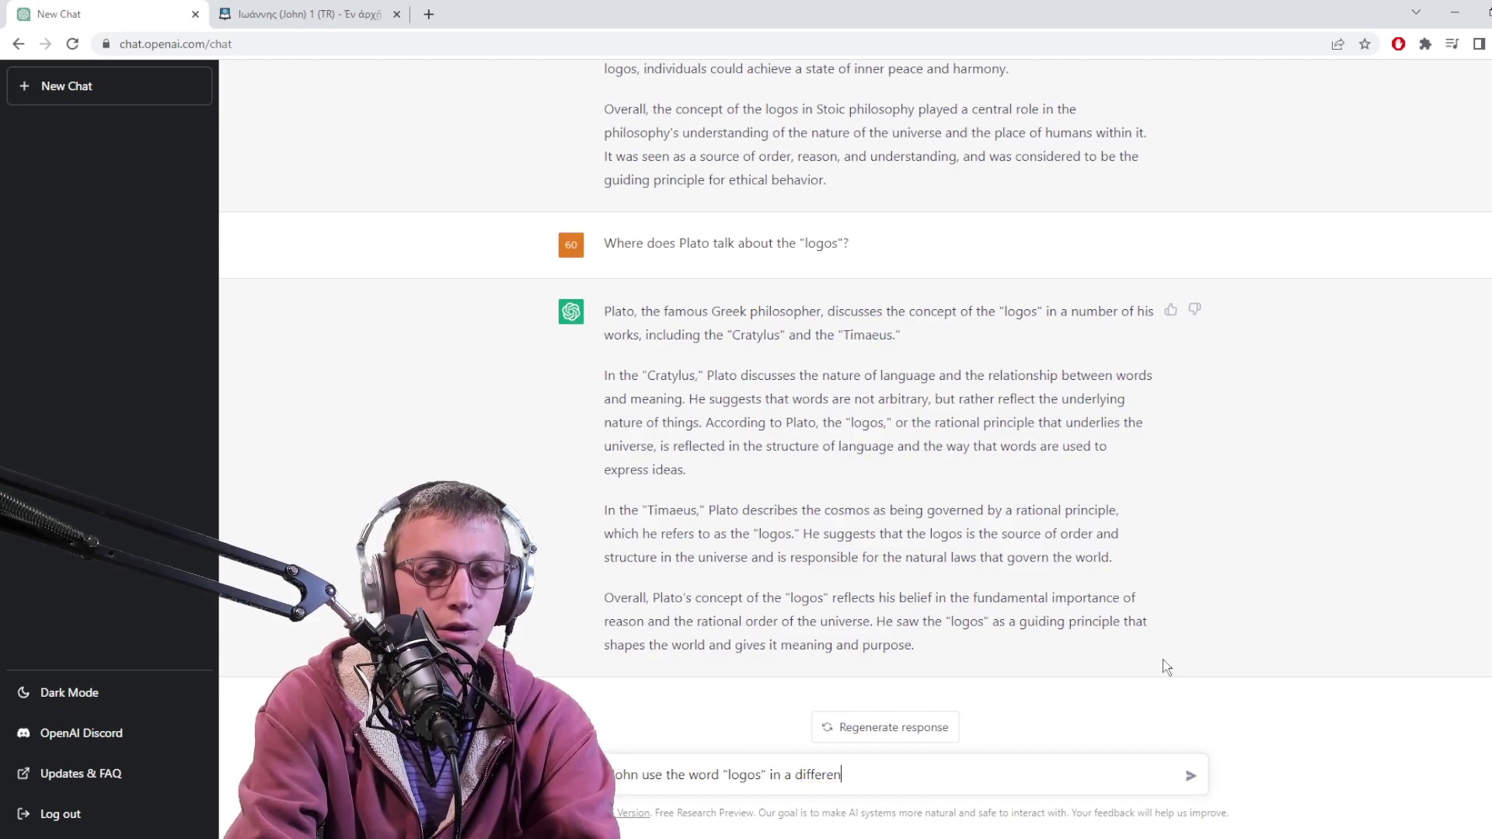
pyautogui.write('t sense ')
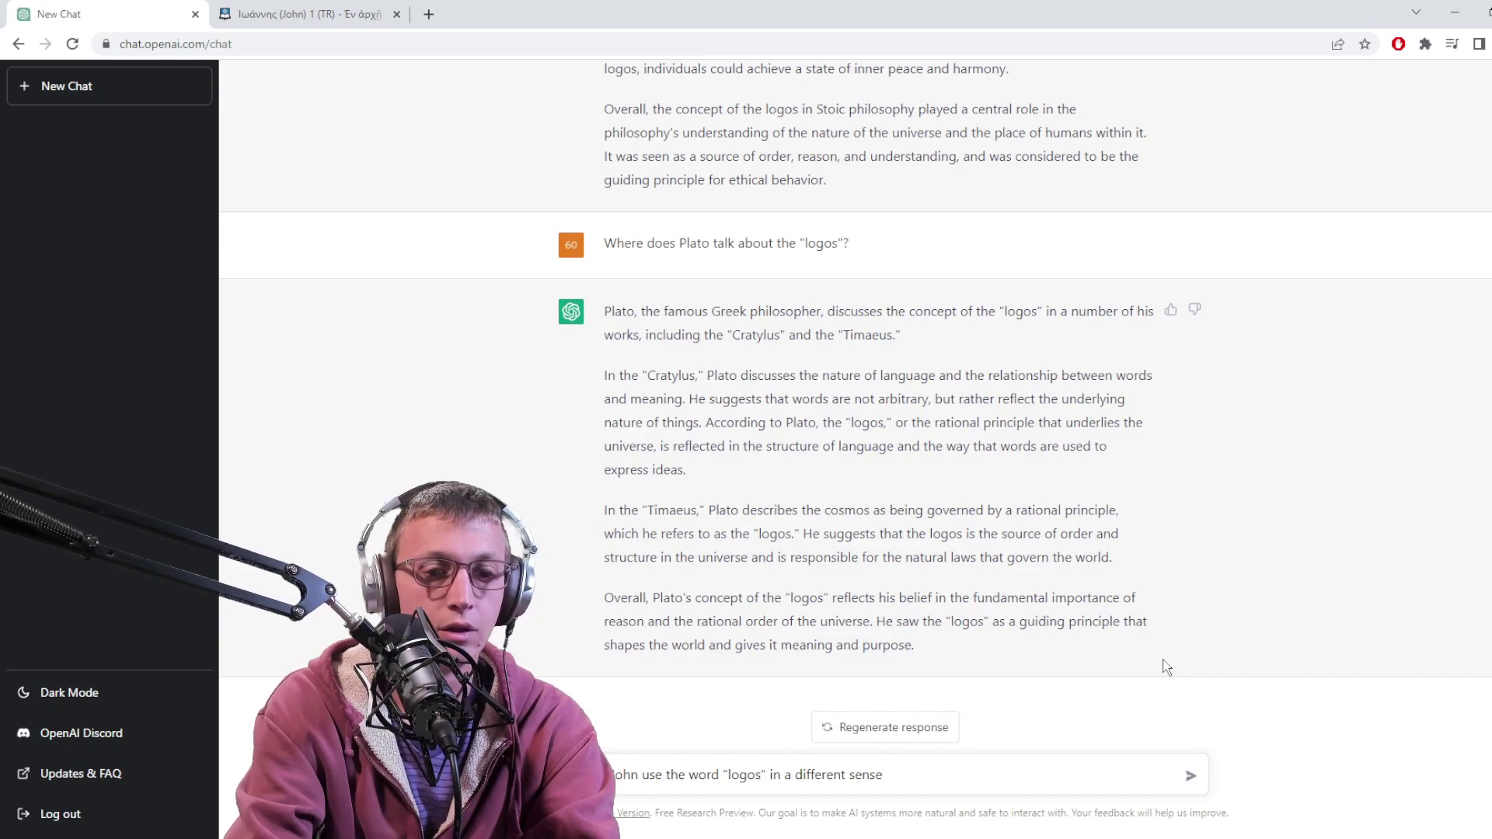
pyautogui.write('in his writings?')
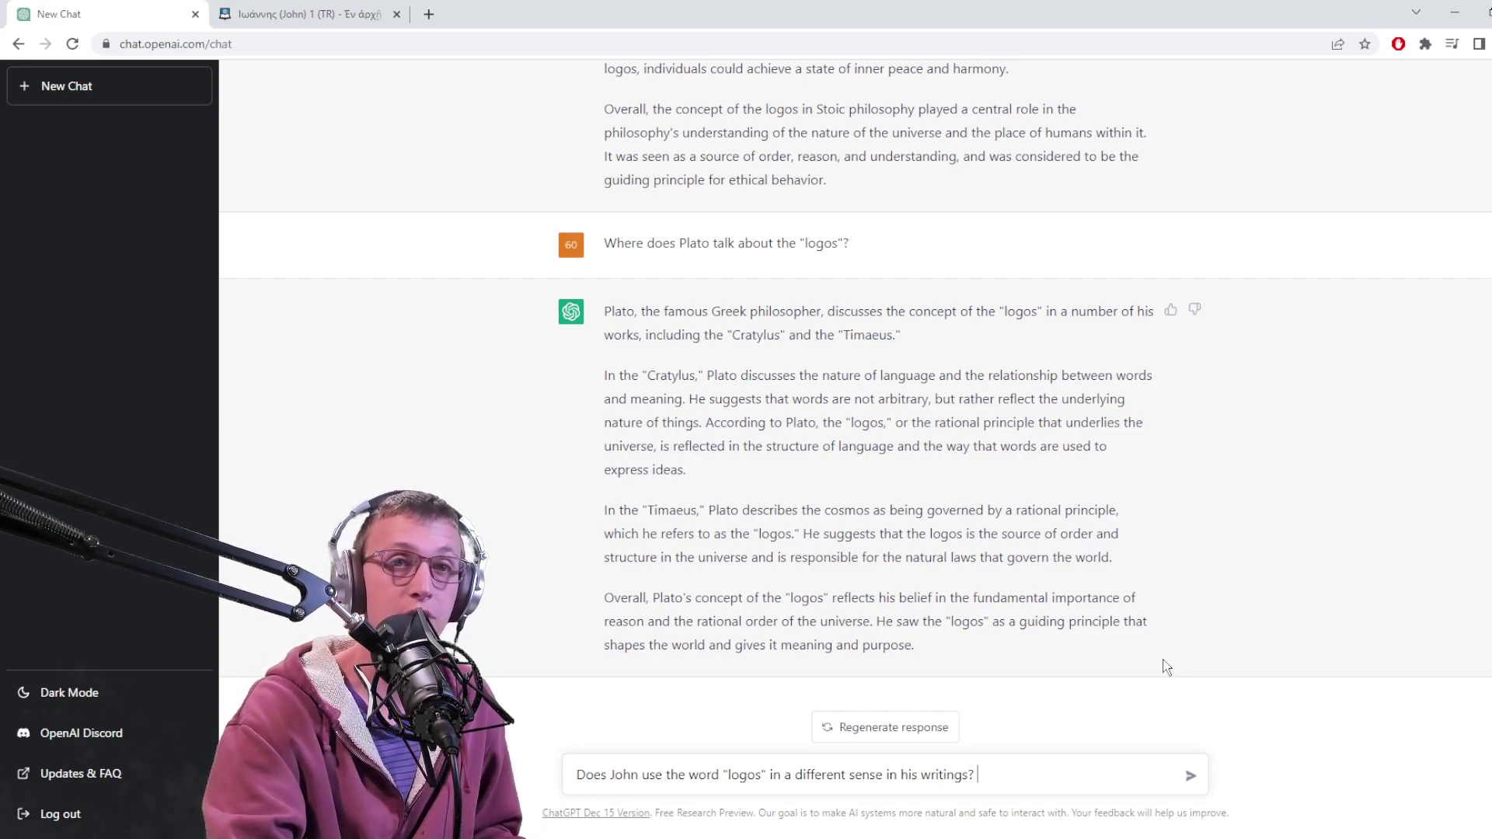
pyautogui.press('Return')
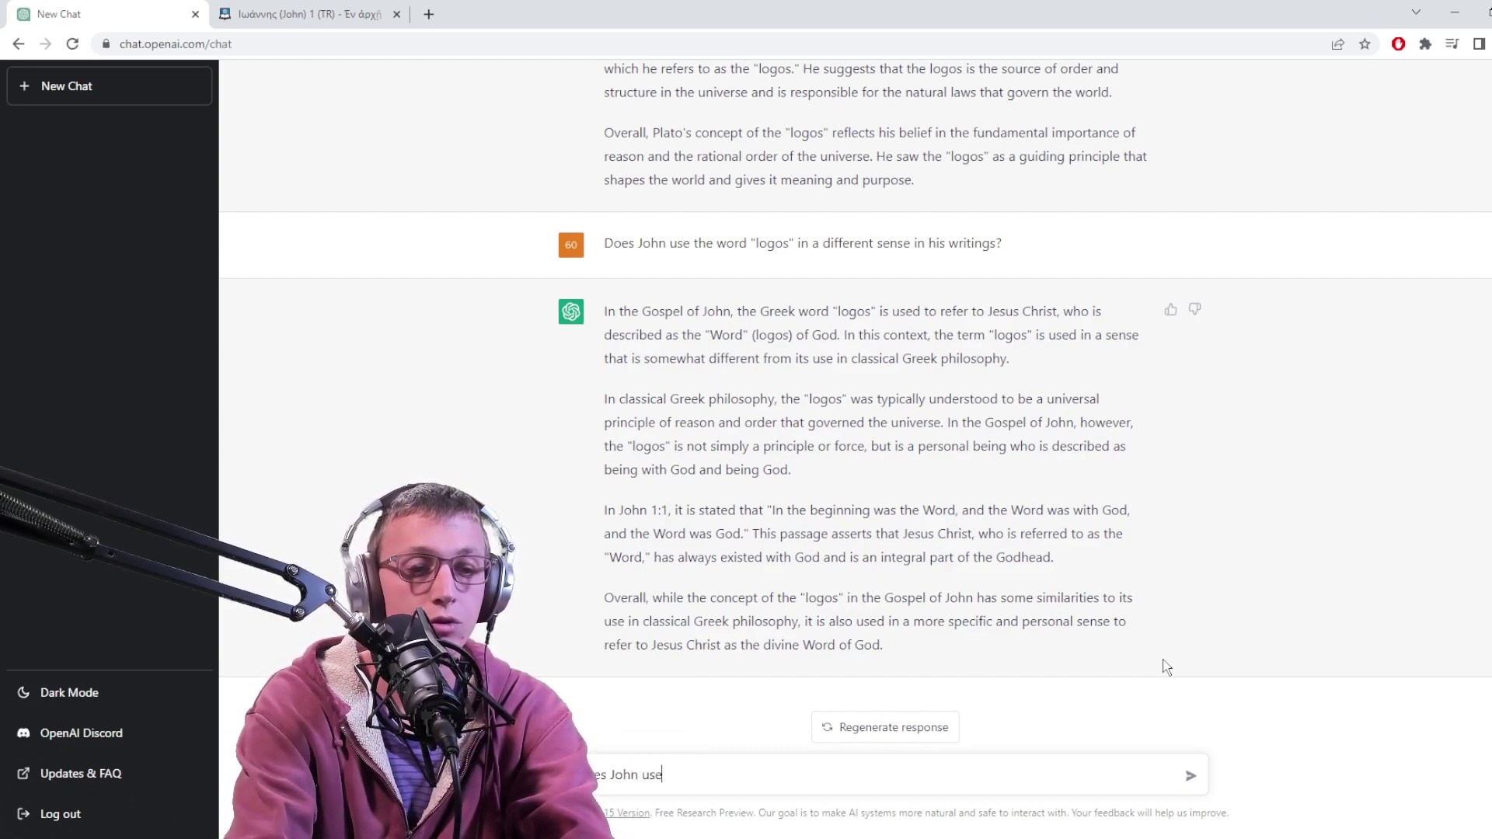
# - Ask the follow-up question "Does John use the word Logos in multiple senses within the gospel of John?"
pyautogui.write('e word L')
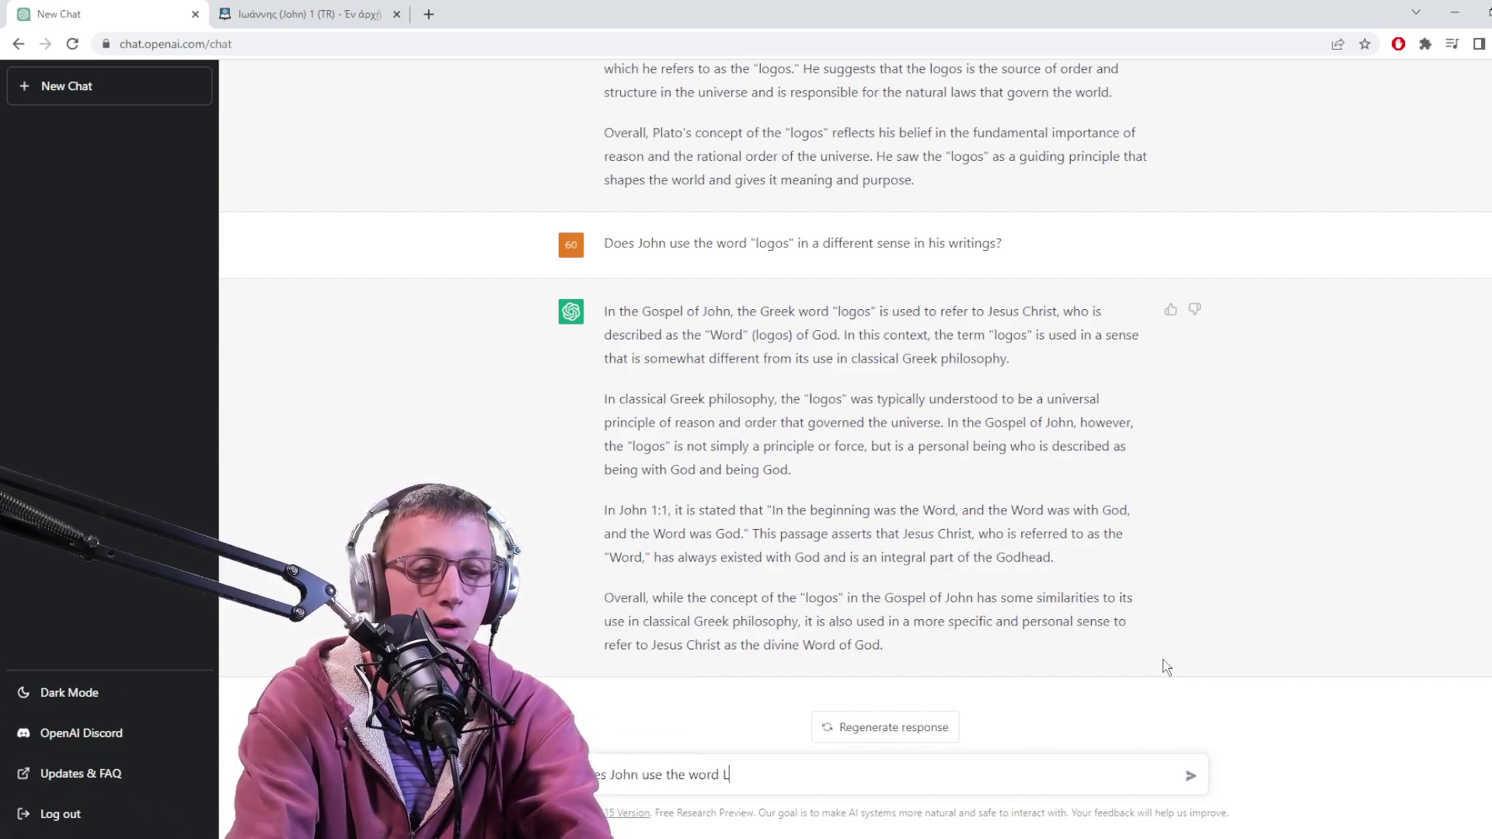
pyautogui.write('ogos i')
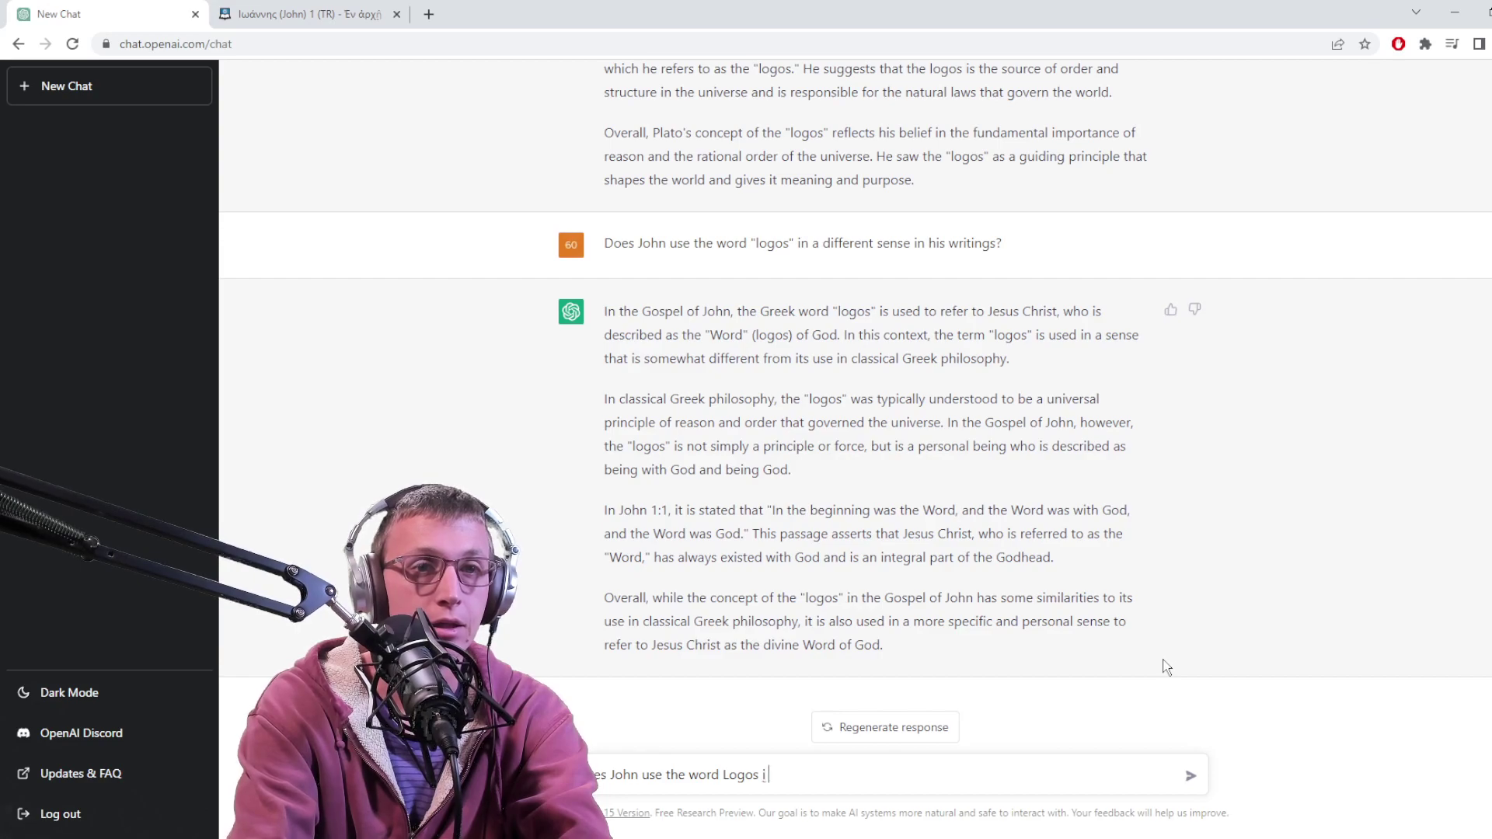
pyautogui.write('n multiple ')
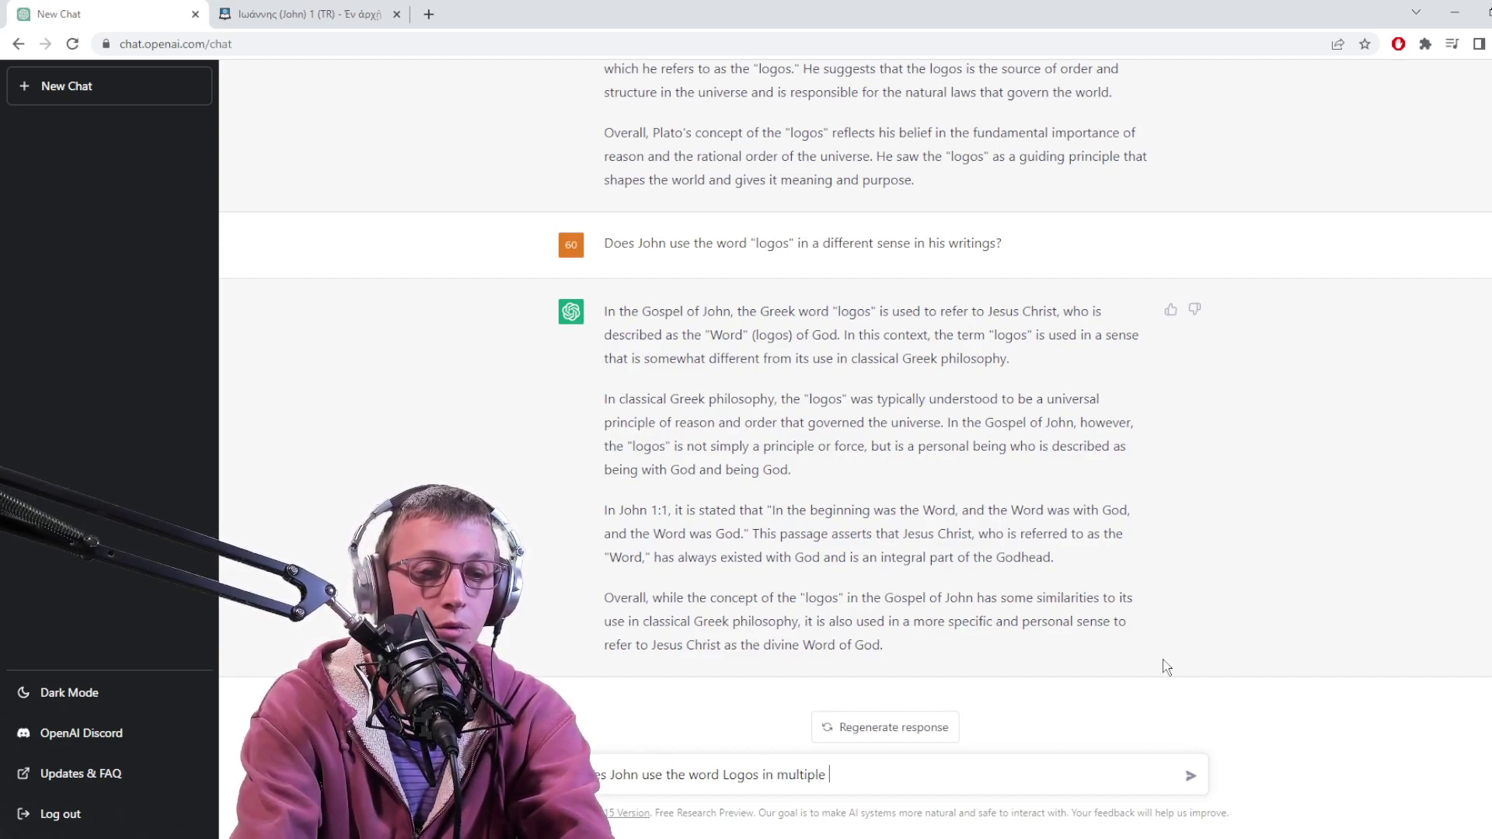
pyautogui.write('senses ')
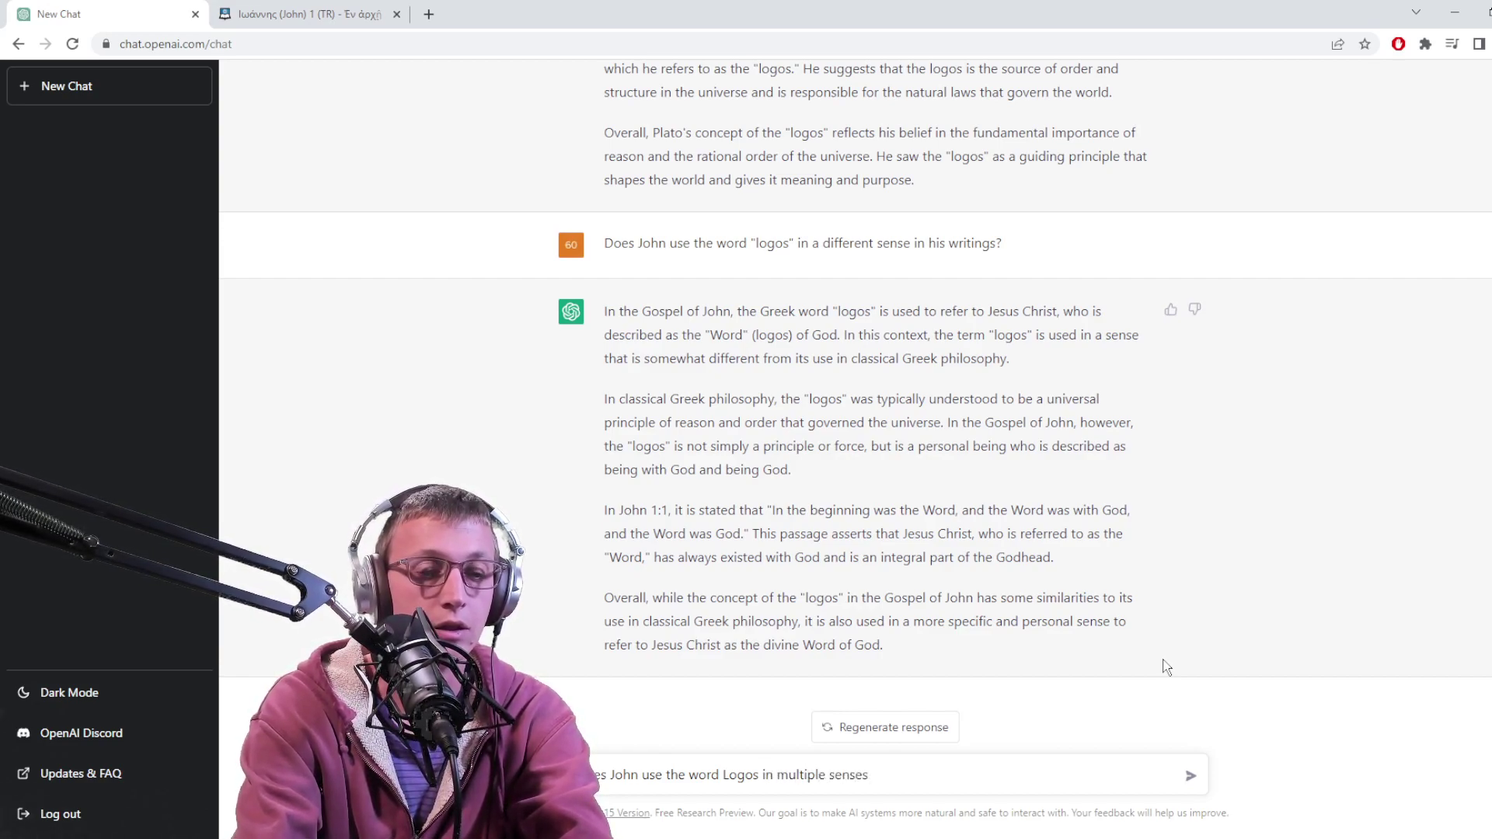
pyautogui.write('wit')
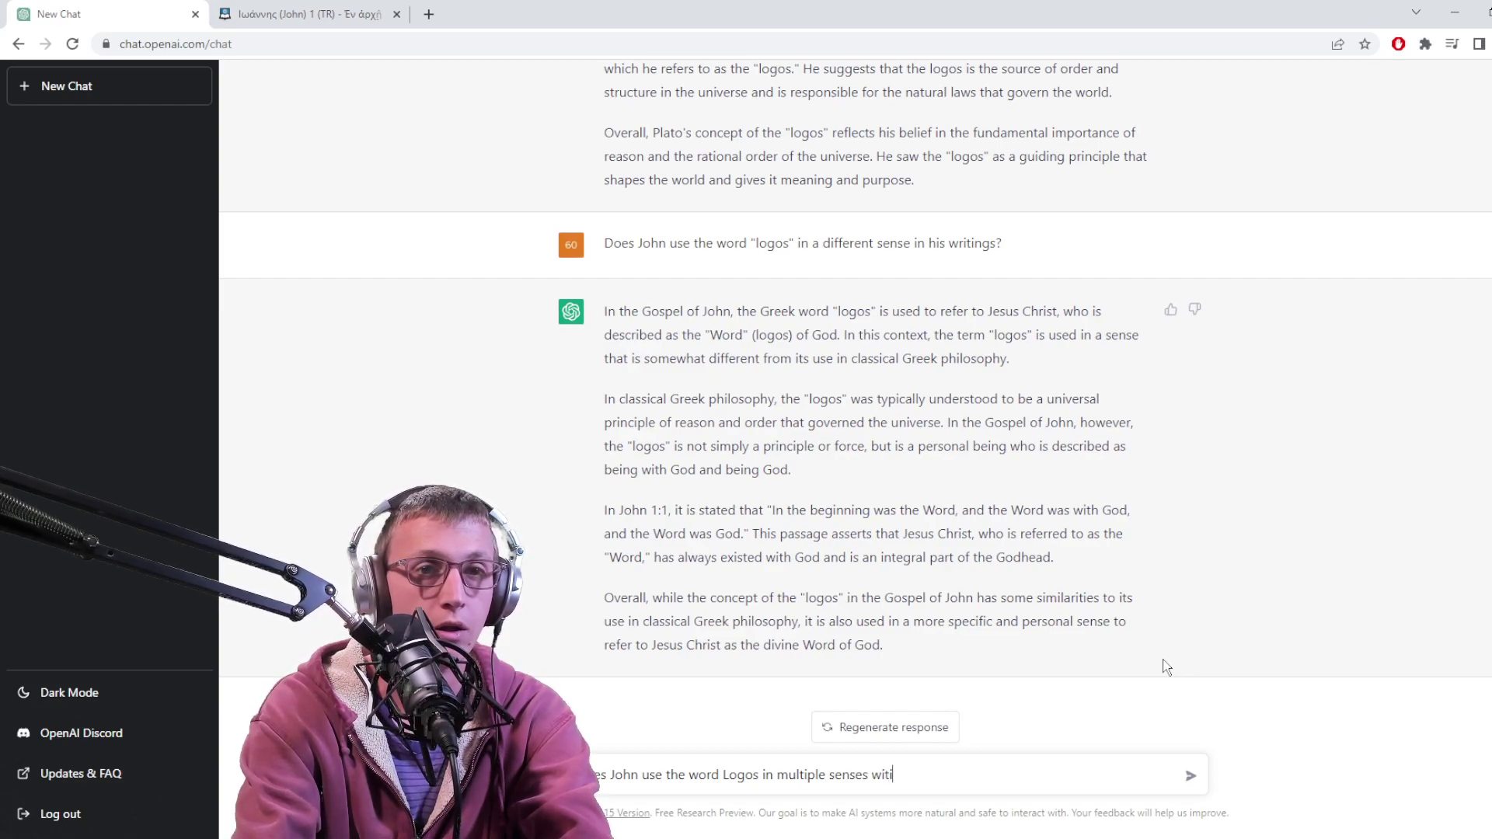
pyautogui.write('hin the g')
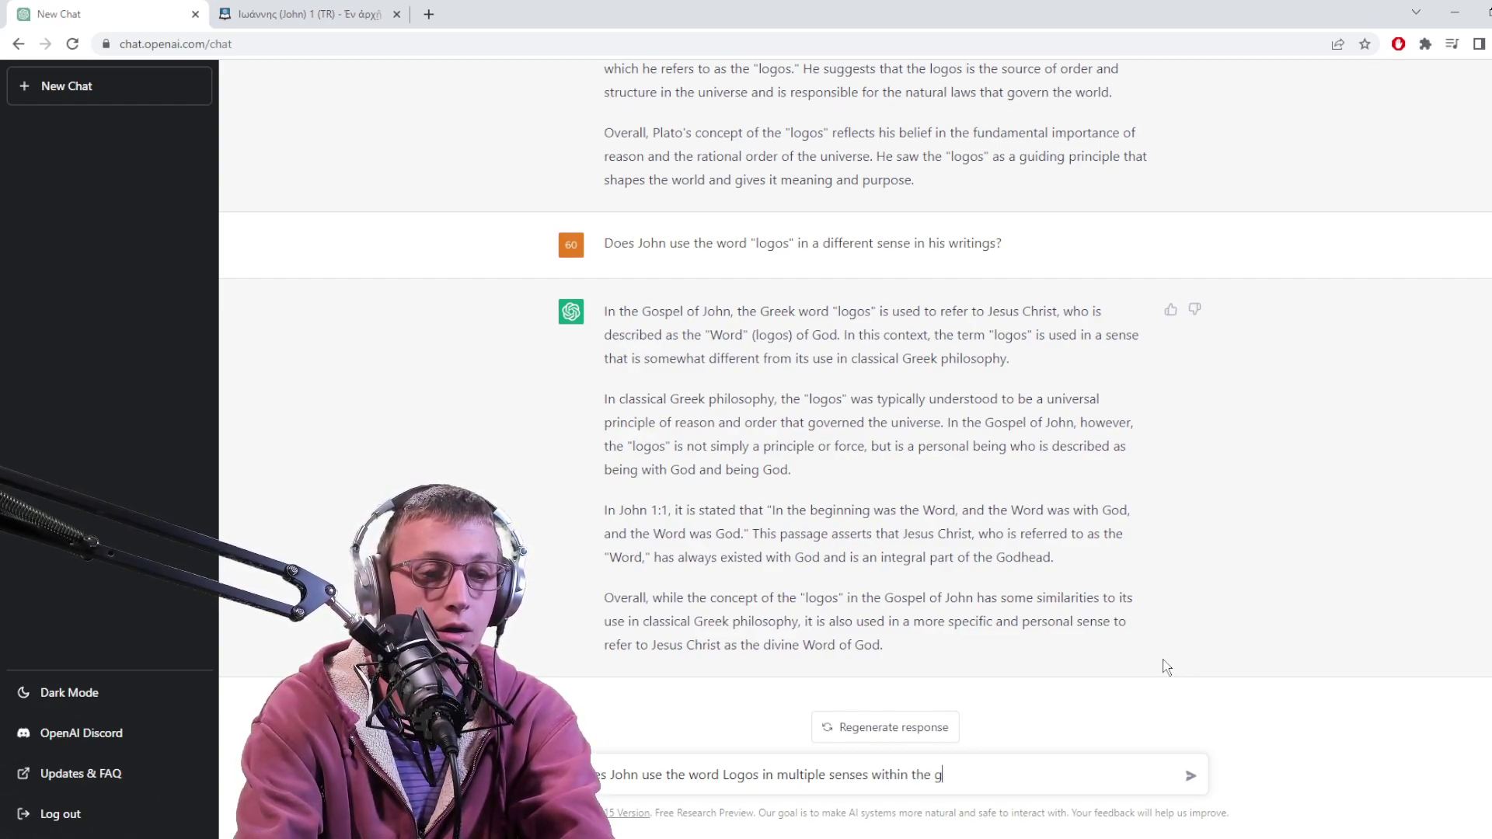
pyautogui.write('ospel of John?')
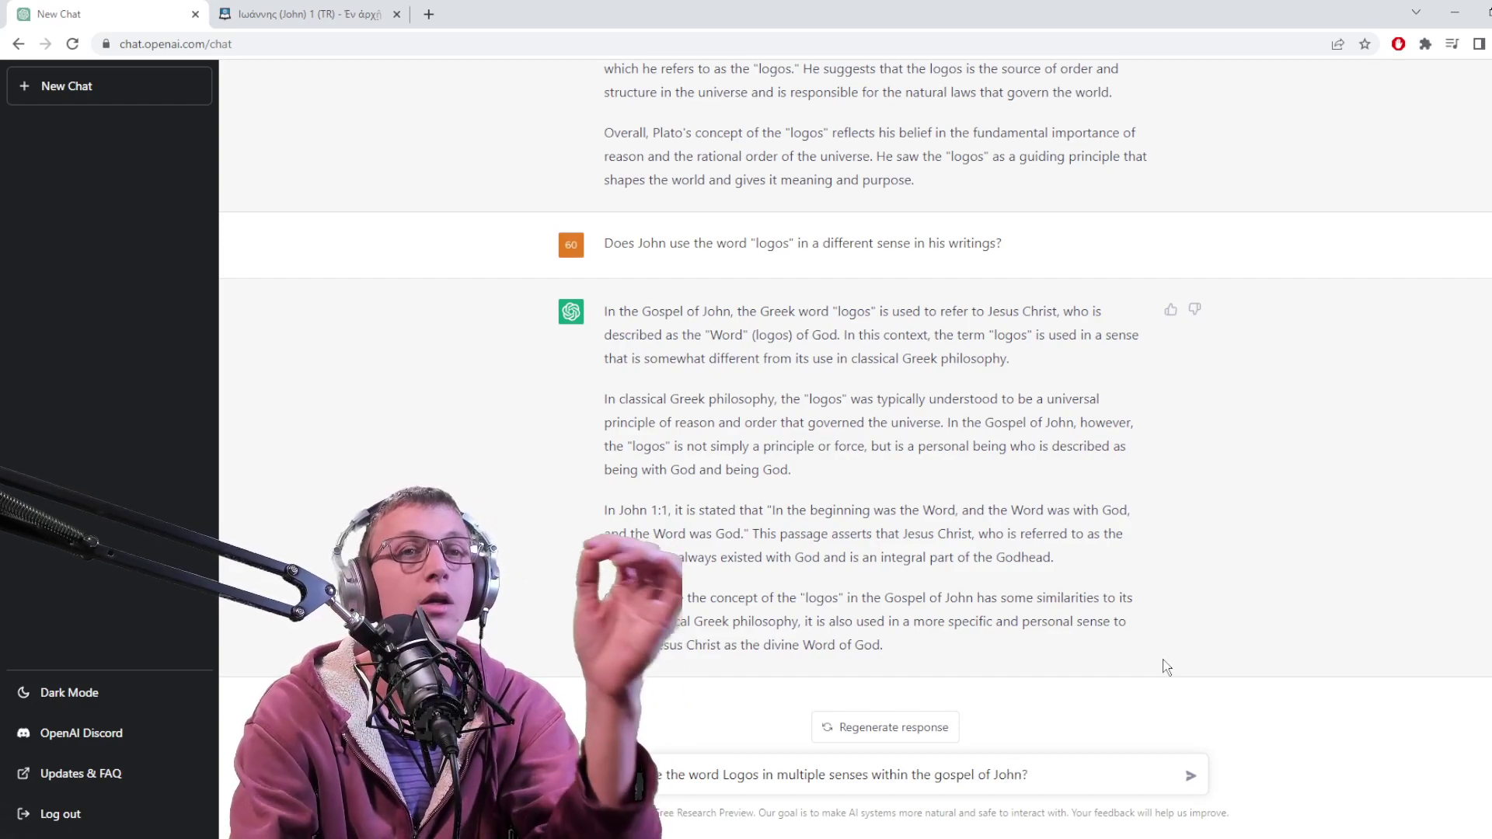
pyautogui.press('Return')
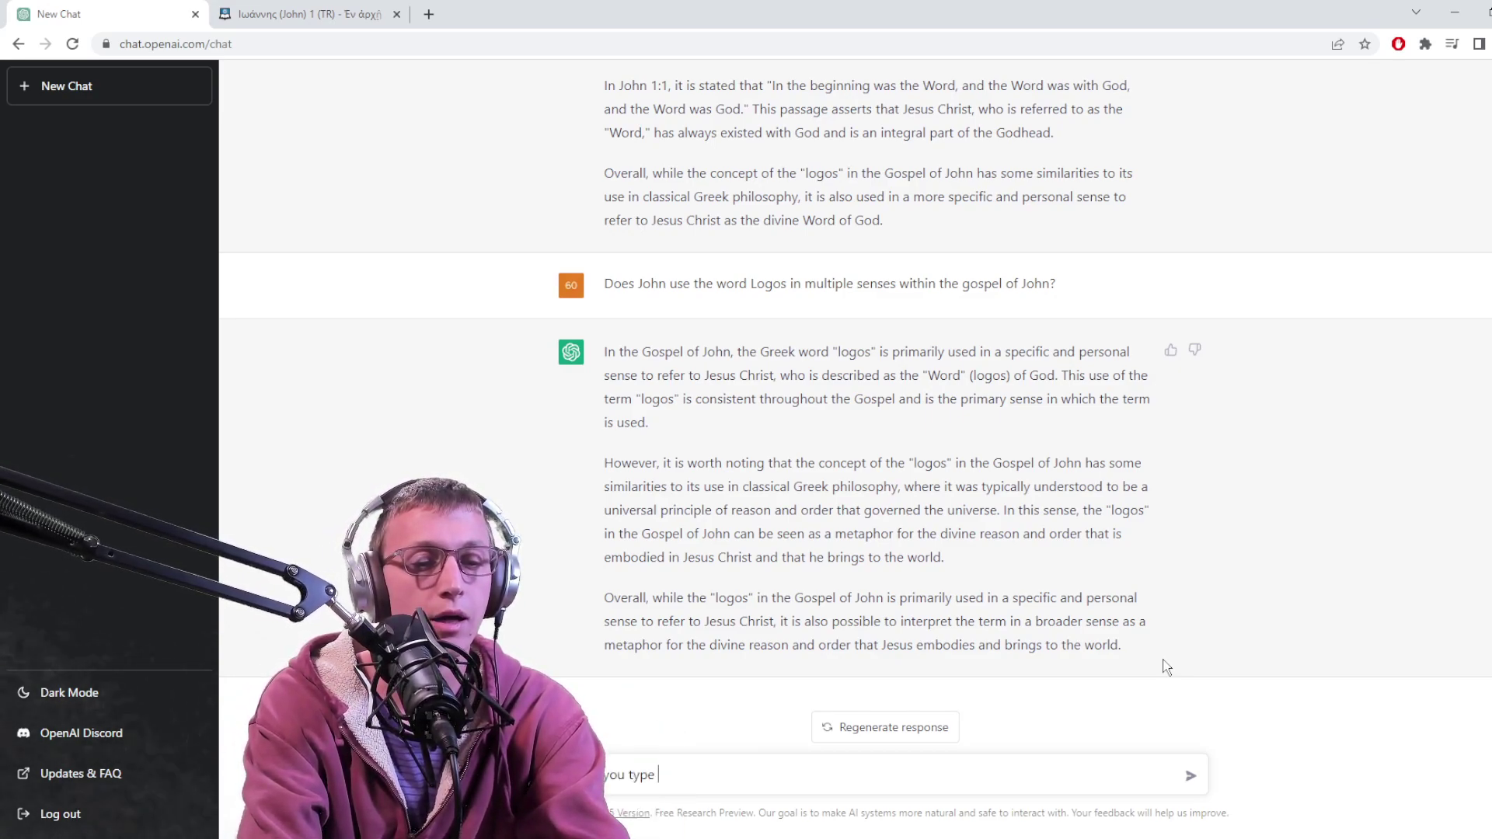
# - Request the original text of the verse with "Can you type out john 1:1 in greek?"
pyautogui.write('john 1:')
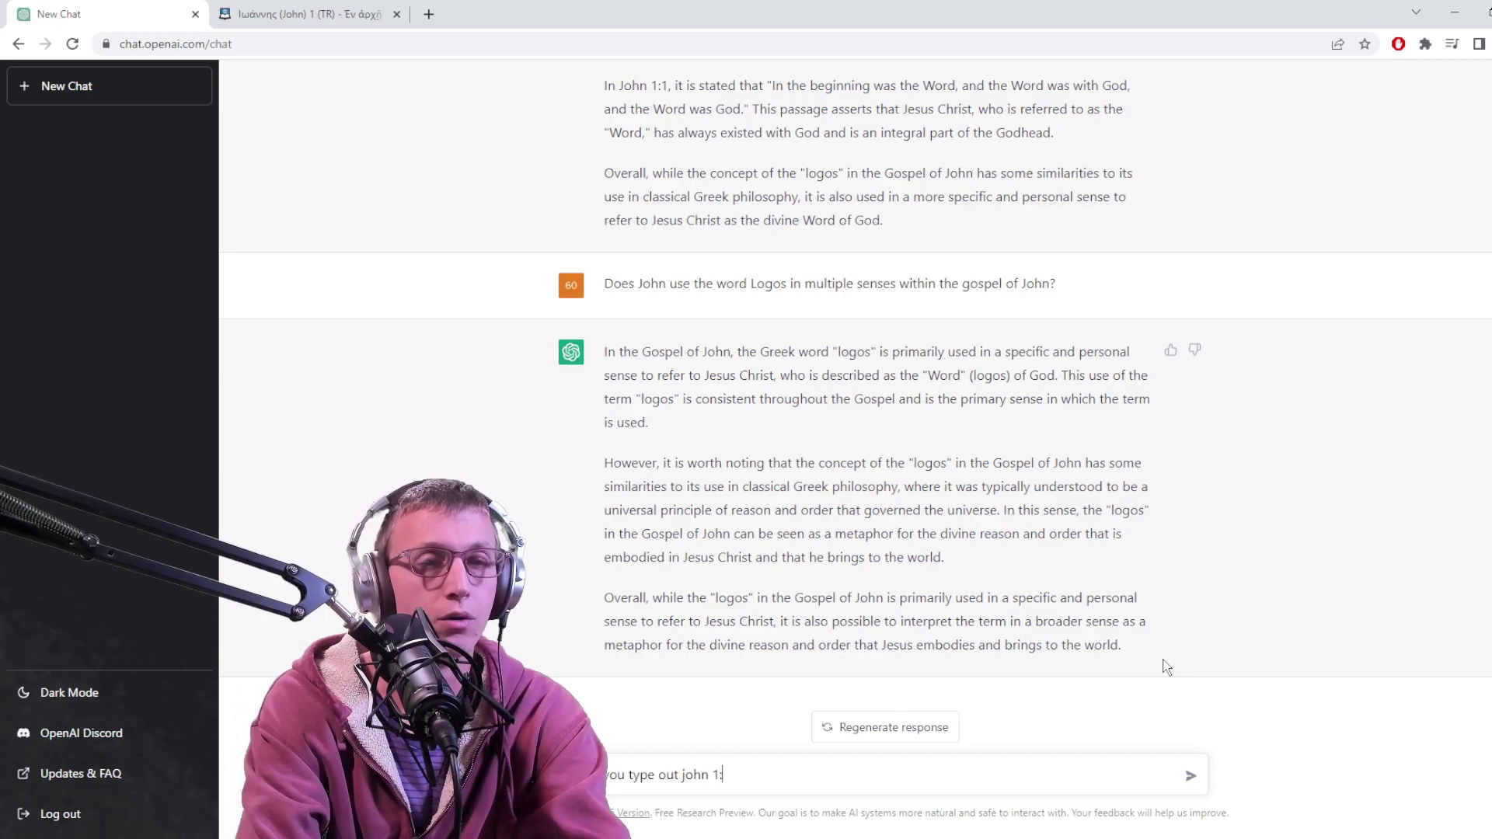
pyautogui.write('1 in gre')
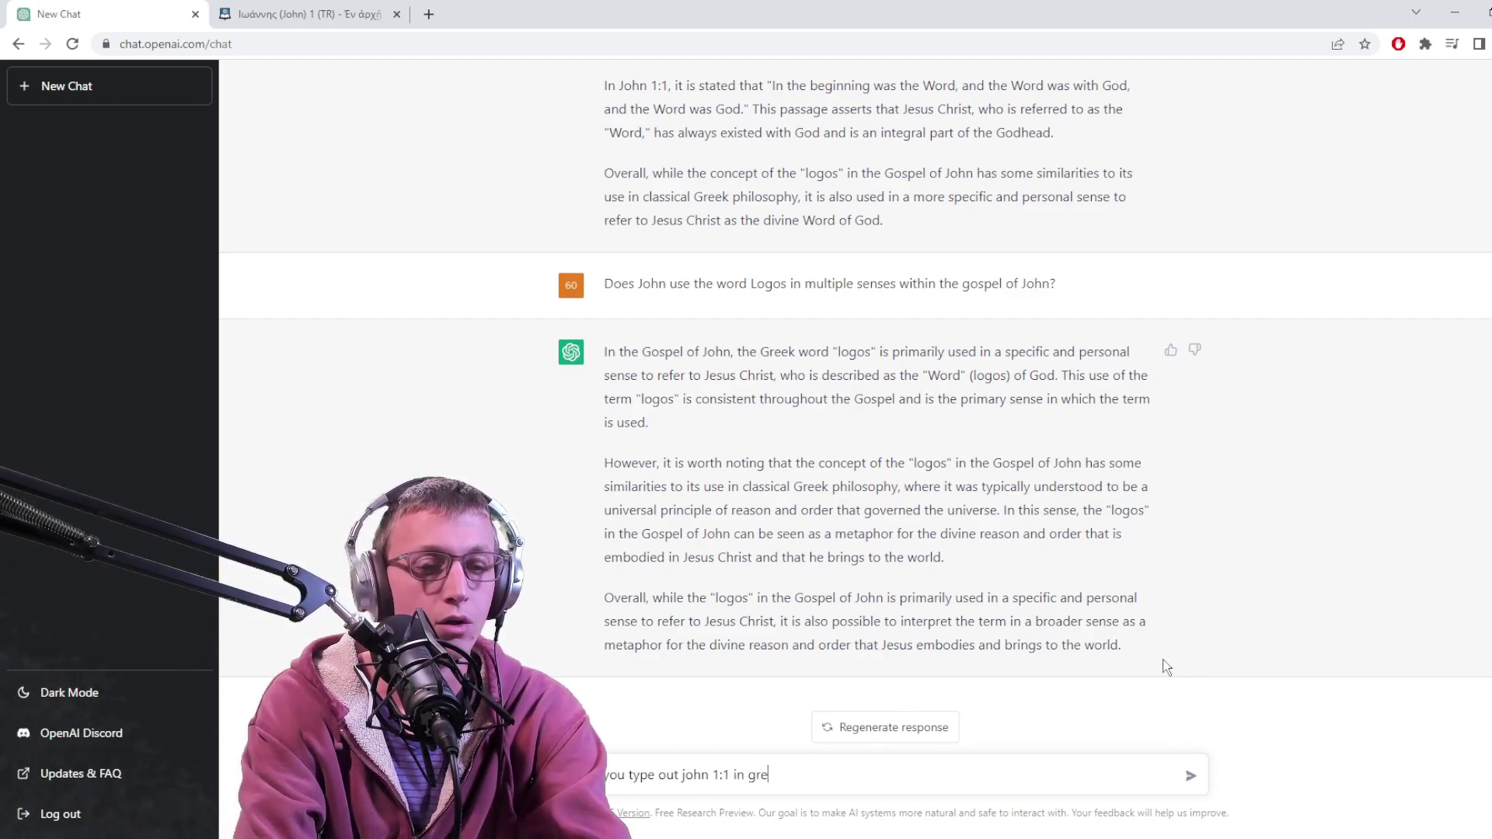
pyautogui.write('ek?')
pyautogui.press('Return')
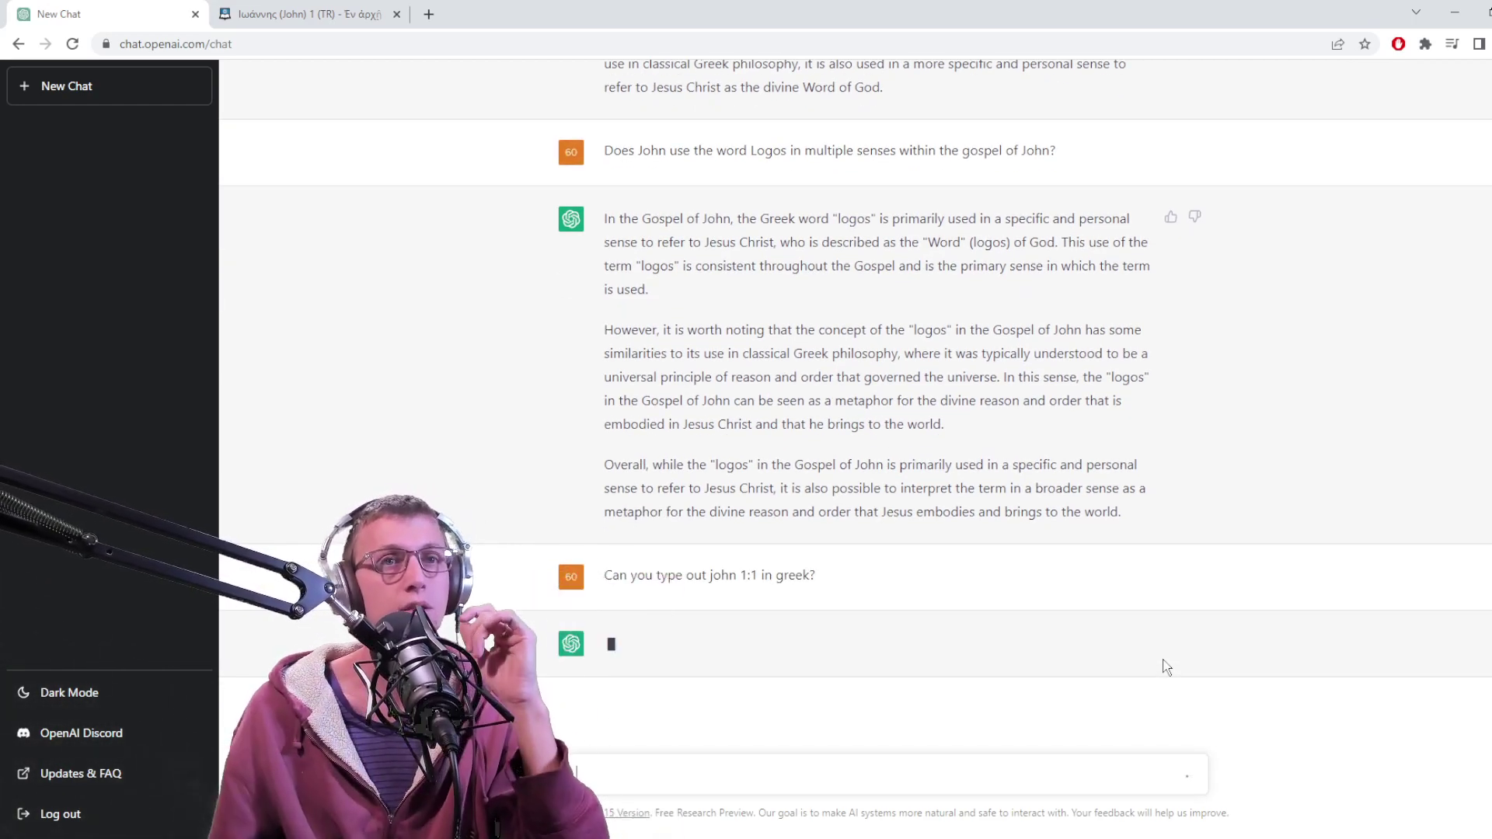
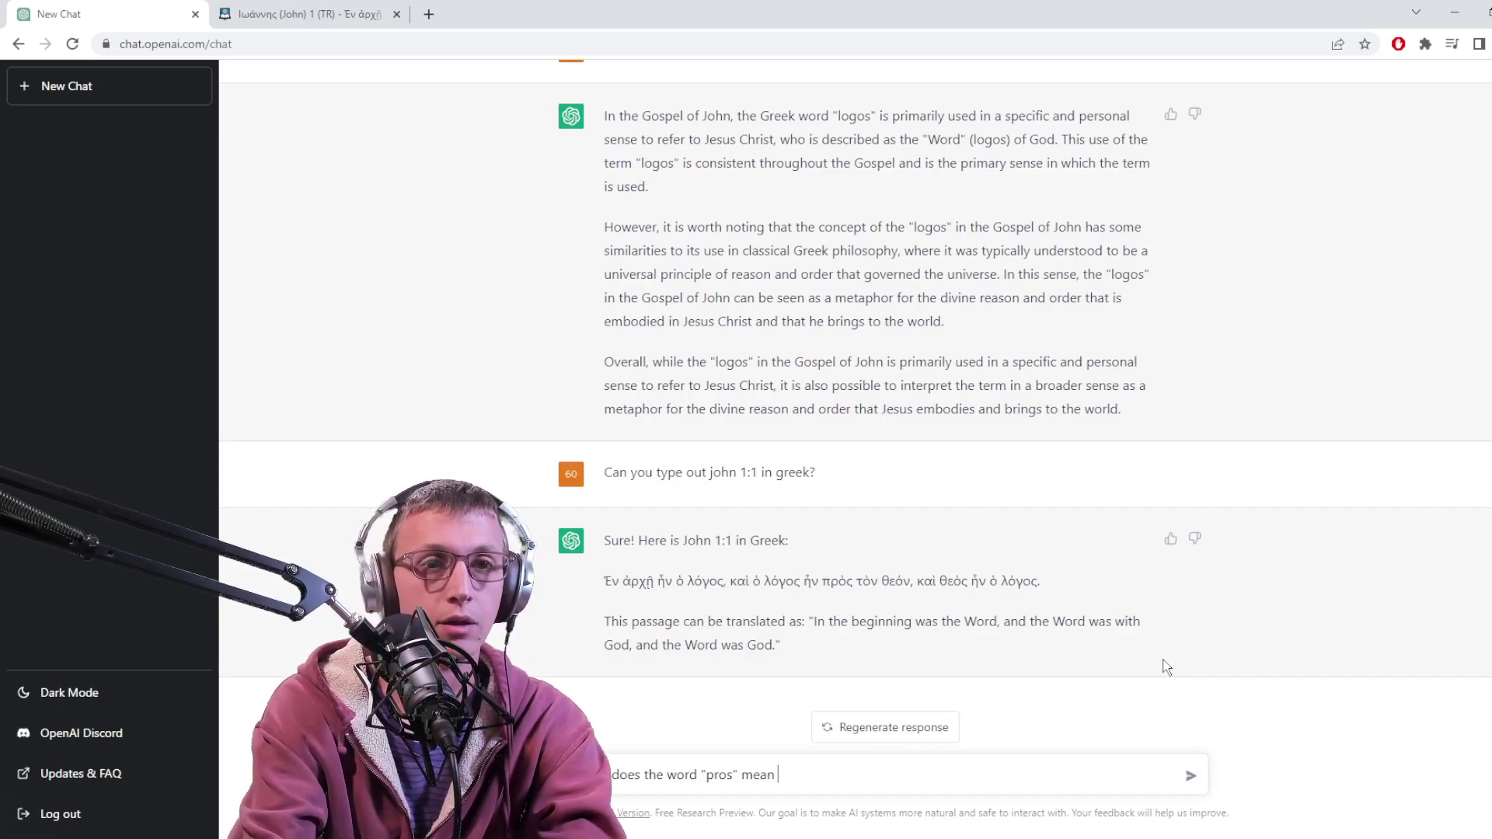
# - Ask about the preposition in the Greek verse: "What does the word "pros" mean in the previous sentence?"
pyautogui.write('in')
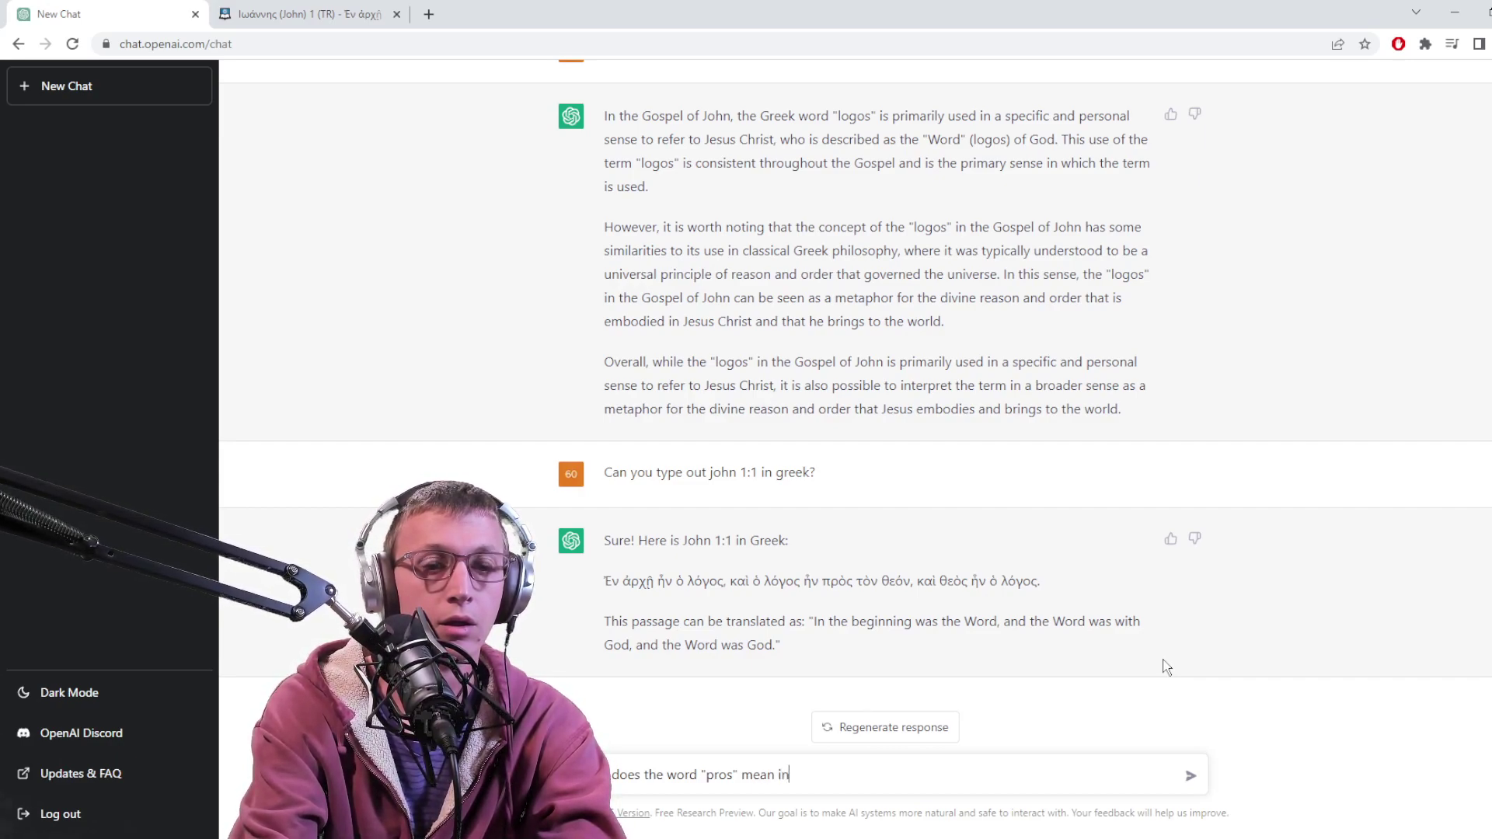
pyautogui.write(' the ')
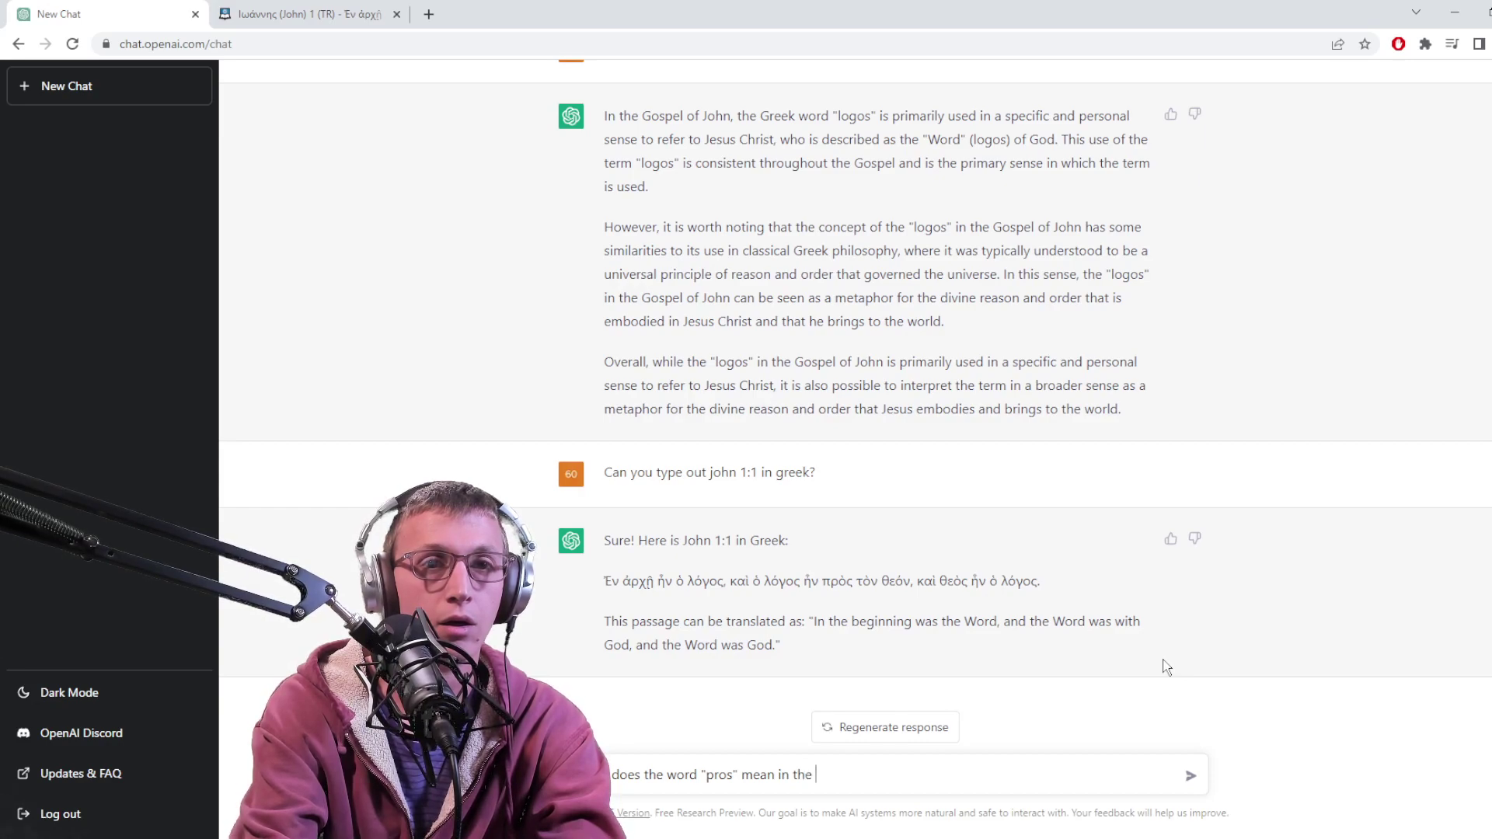
pyautogui.write('previo')
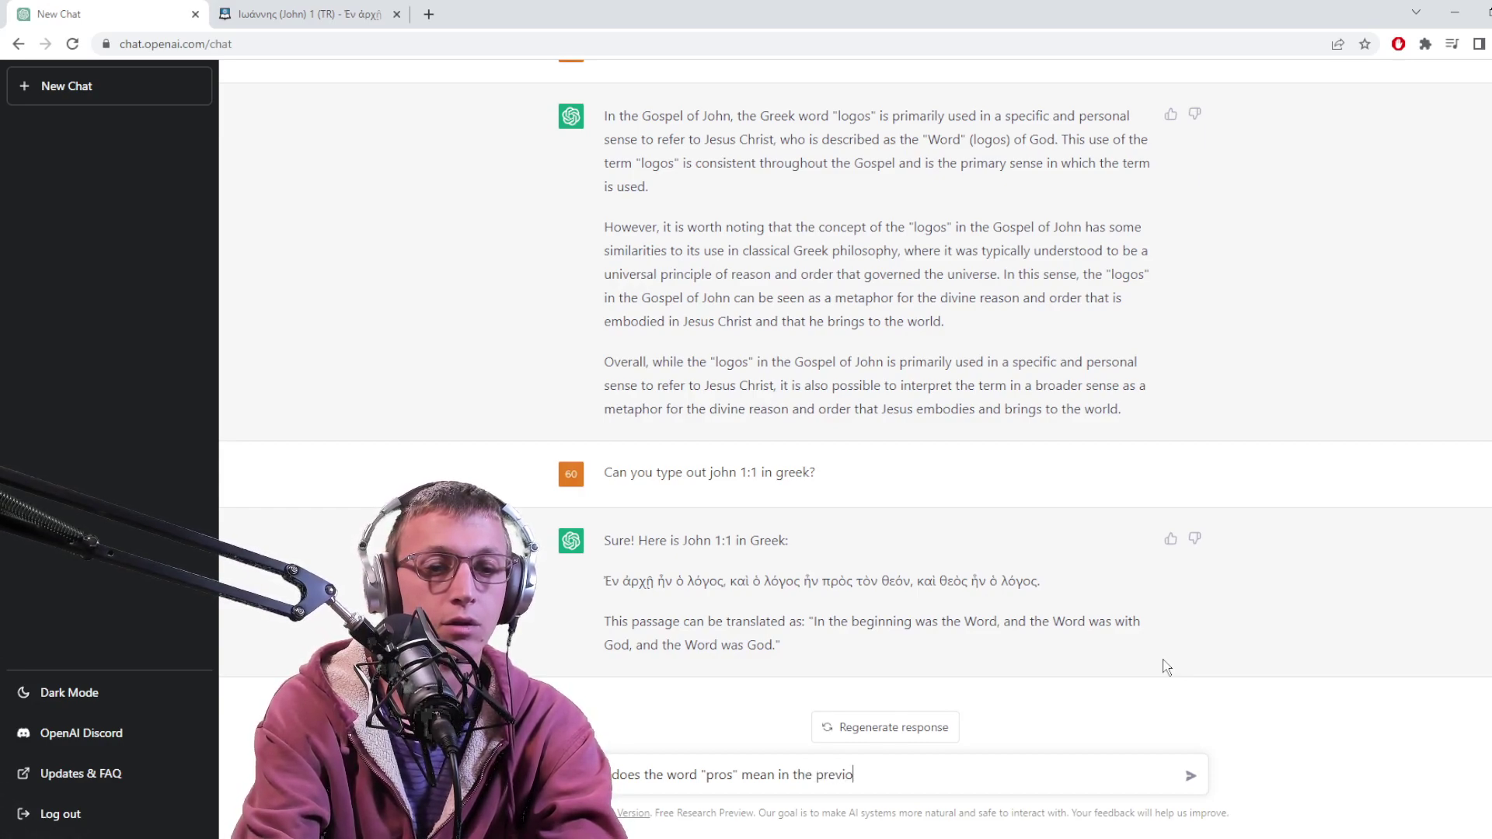
pyautogui.write('us ')
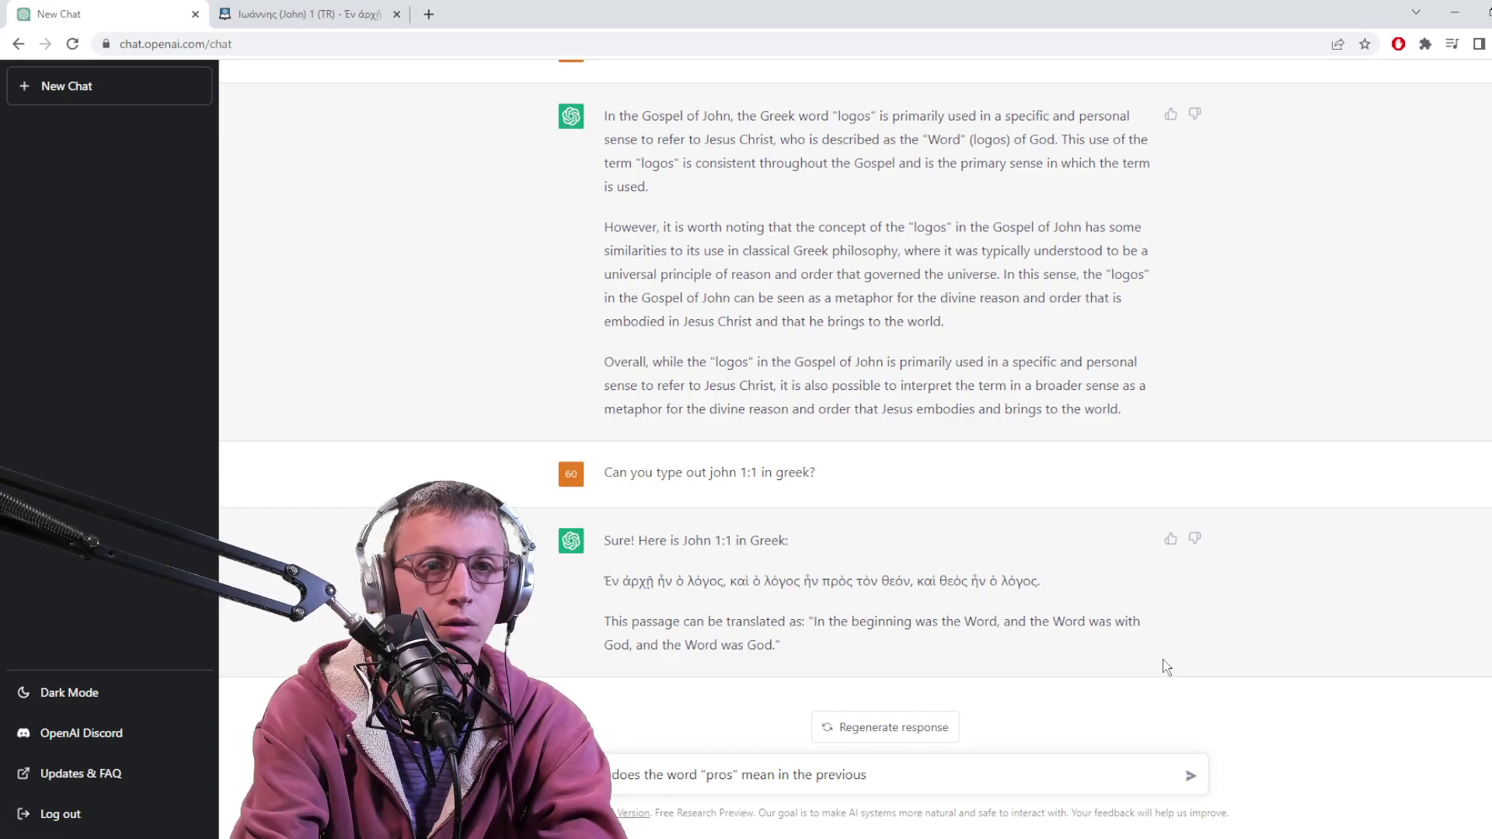
pyautogui.write('sentence?')
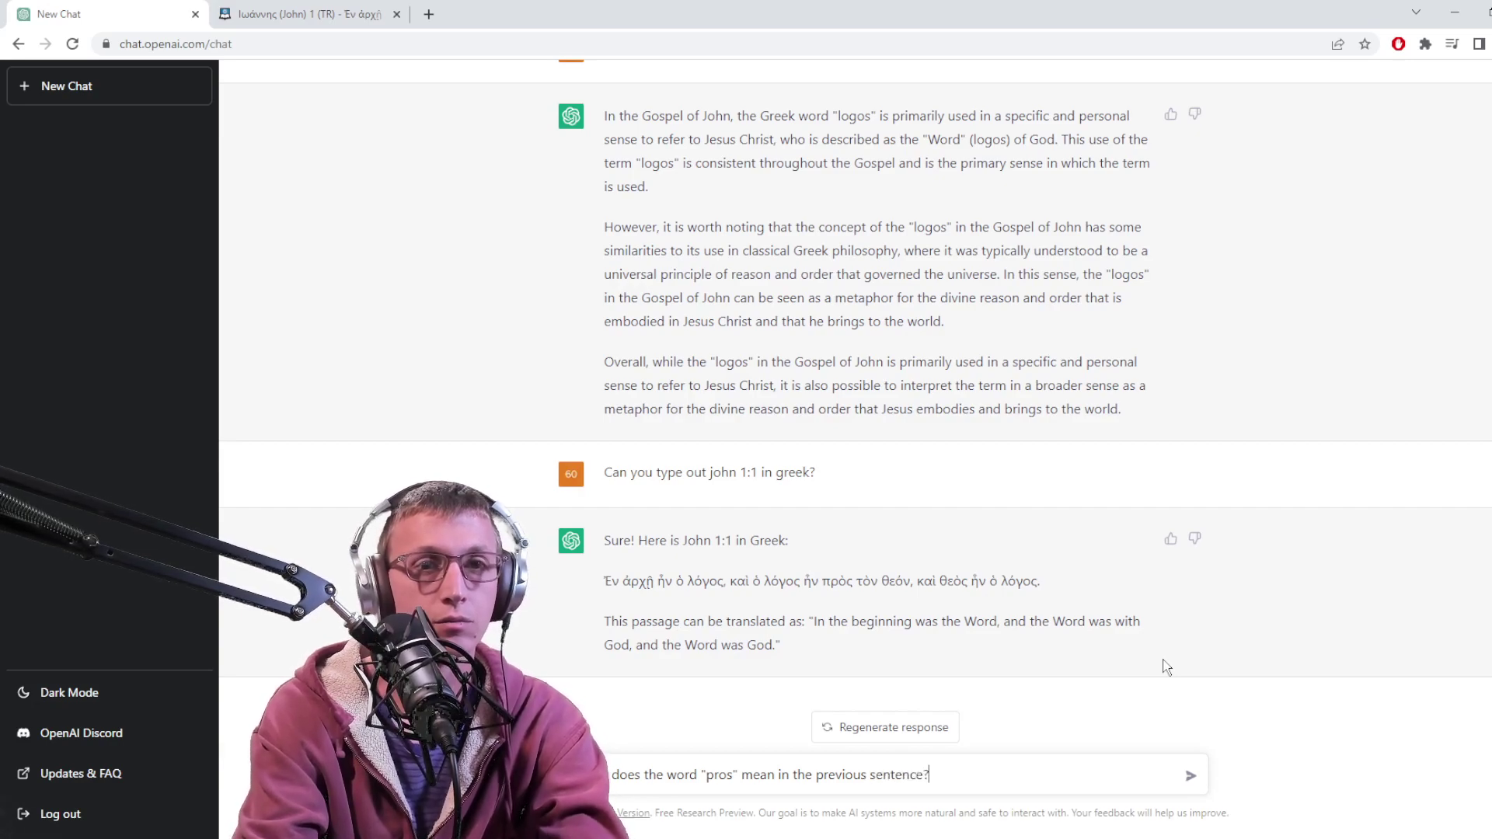
pyautogui.press('Return')
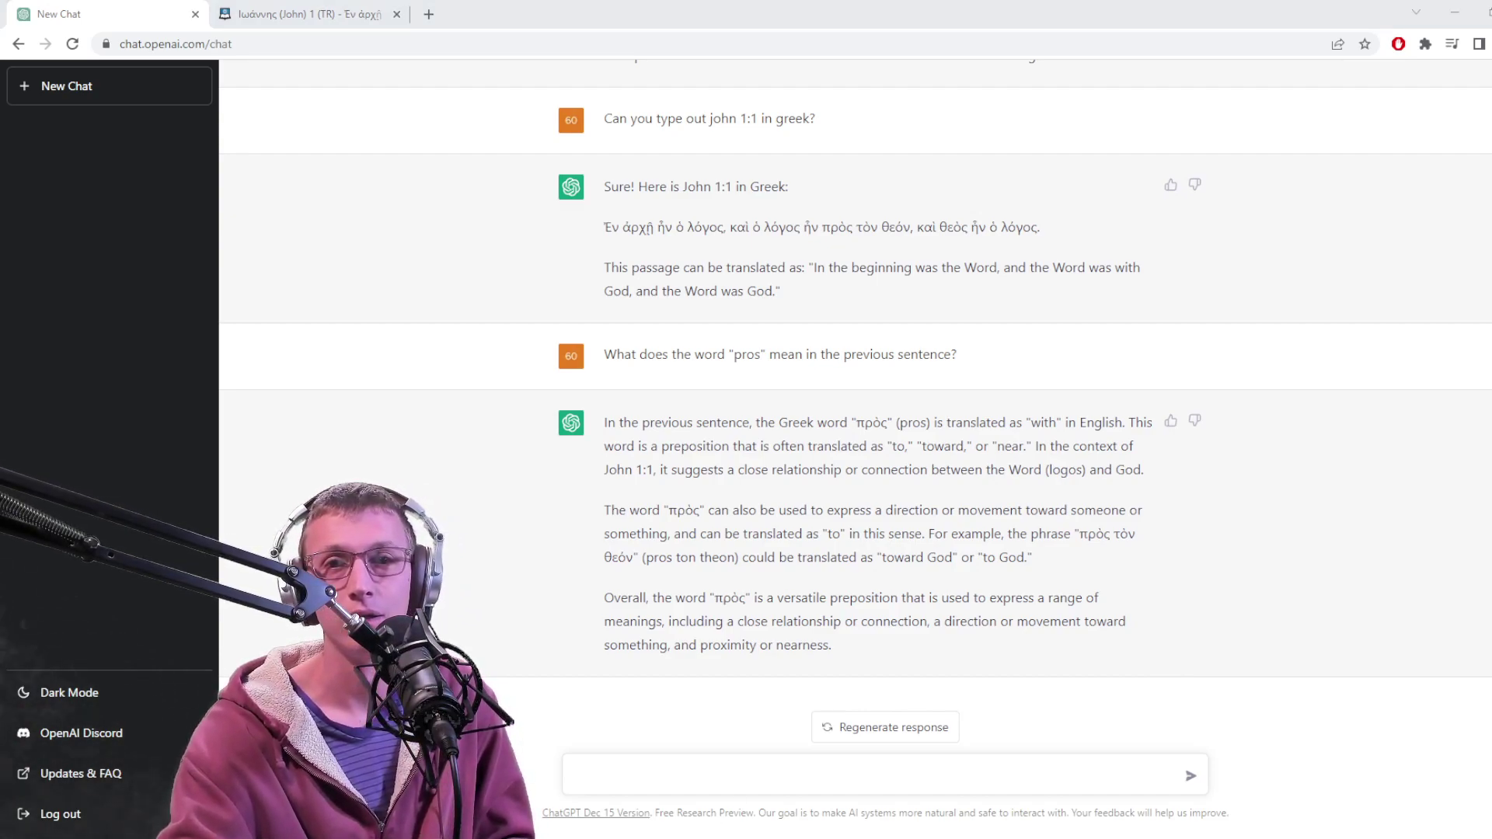
# - Request the Greek text of another verse with "Can you write out first john 4:8 in greek"
pyautogui.hotkey('alt', 'Tab')
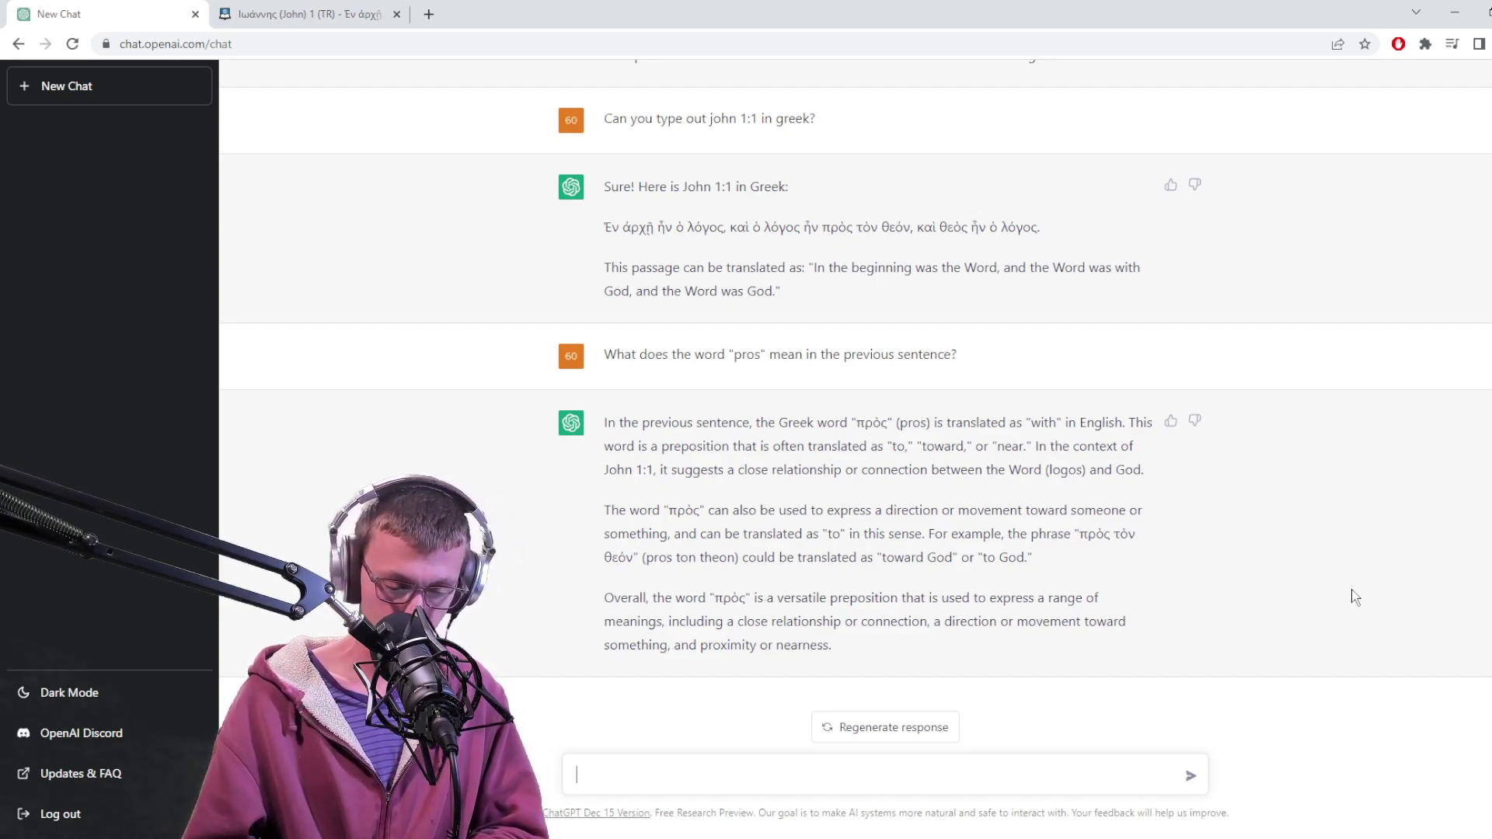
pyautogui.write('Can you ')
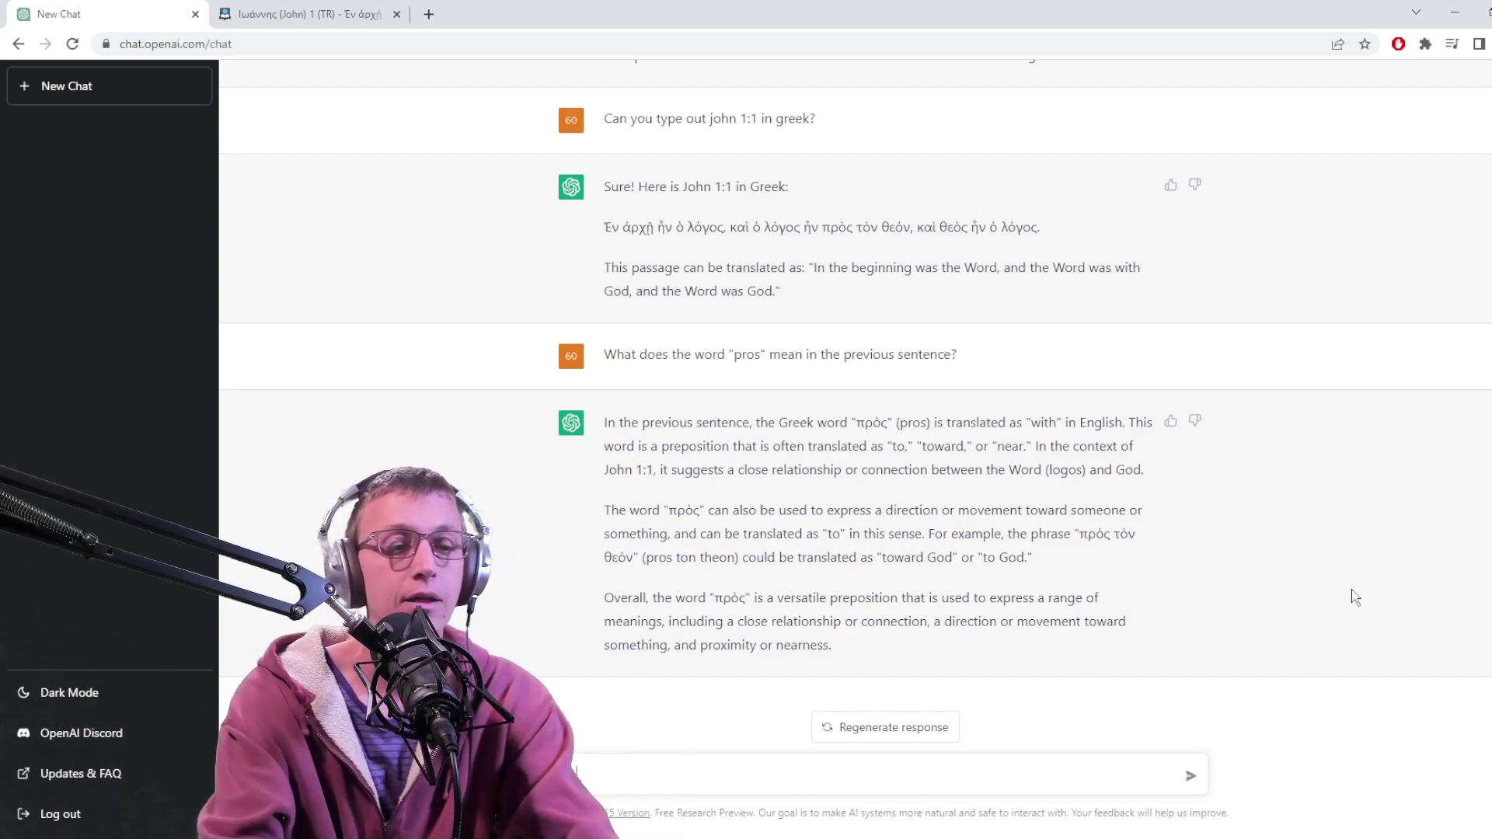
pyautogui.write('write')
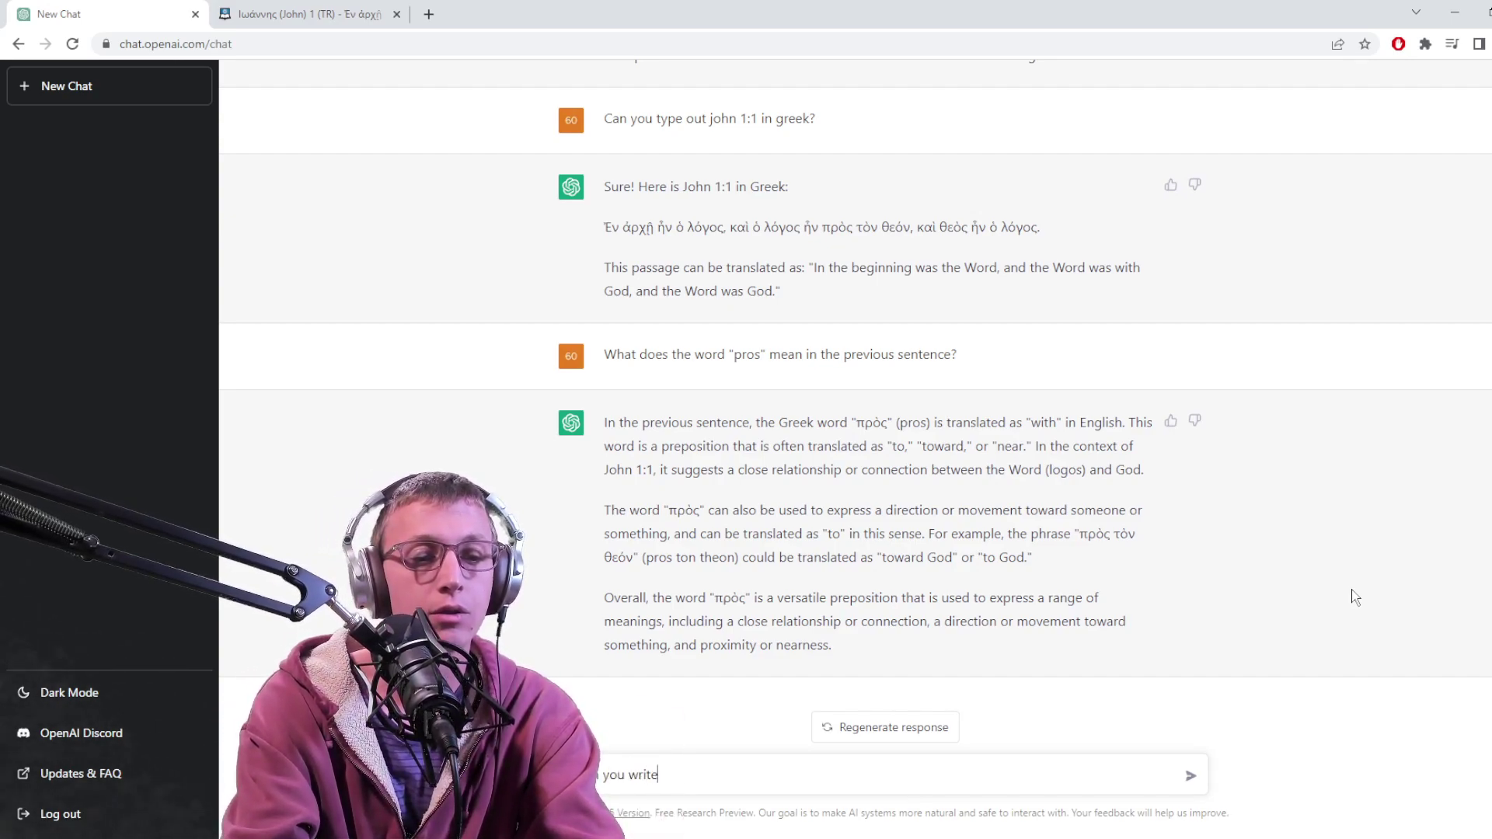
pyautogui.write(' out first ')
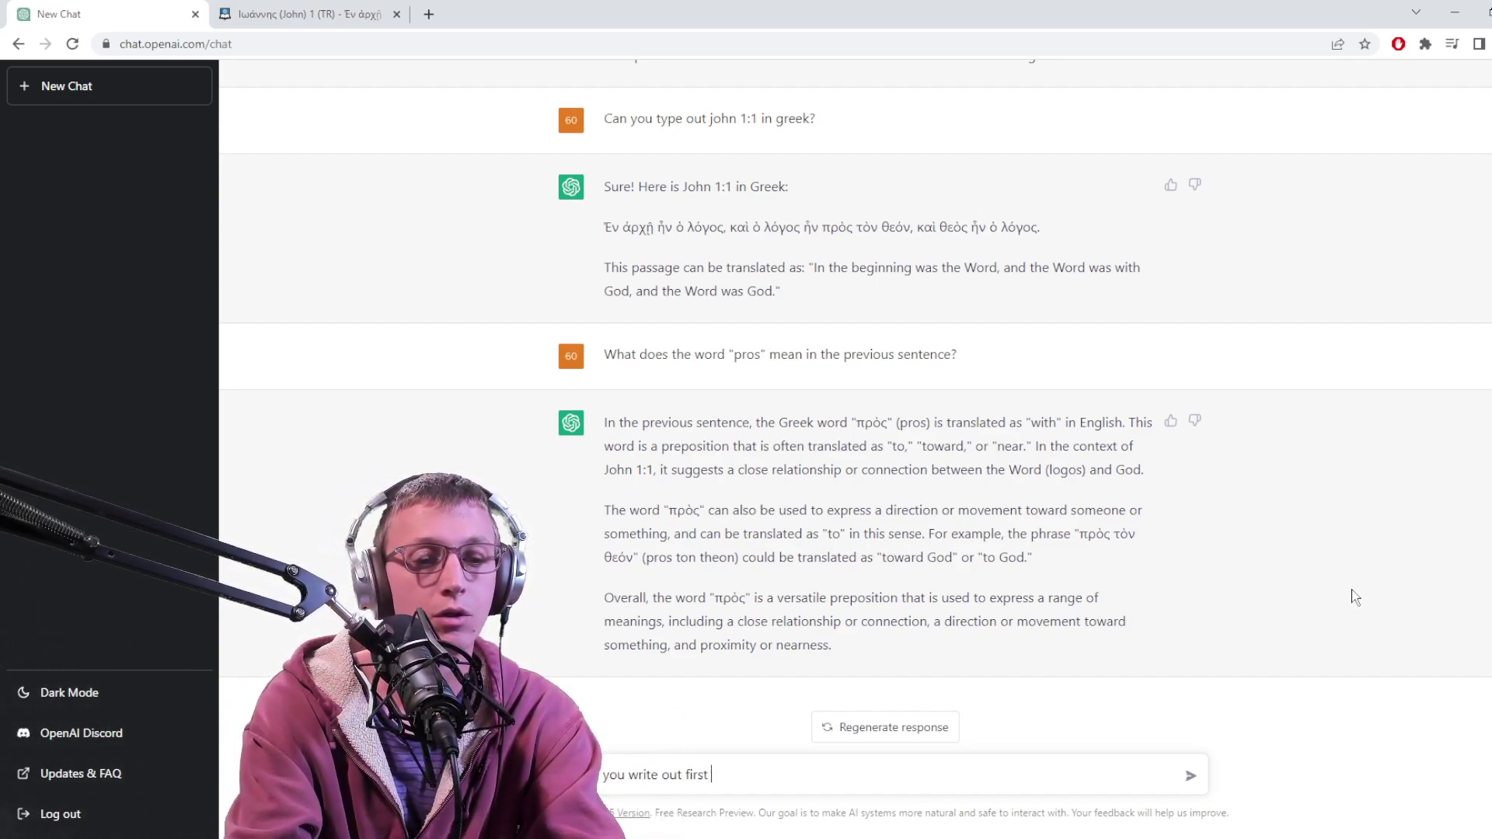
pyautogui.write('john 4')
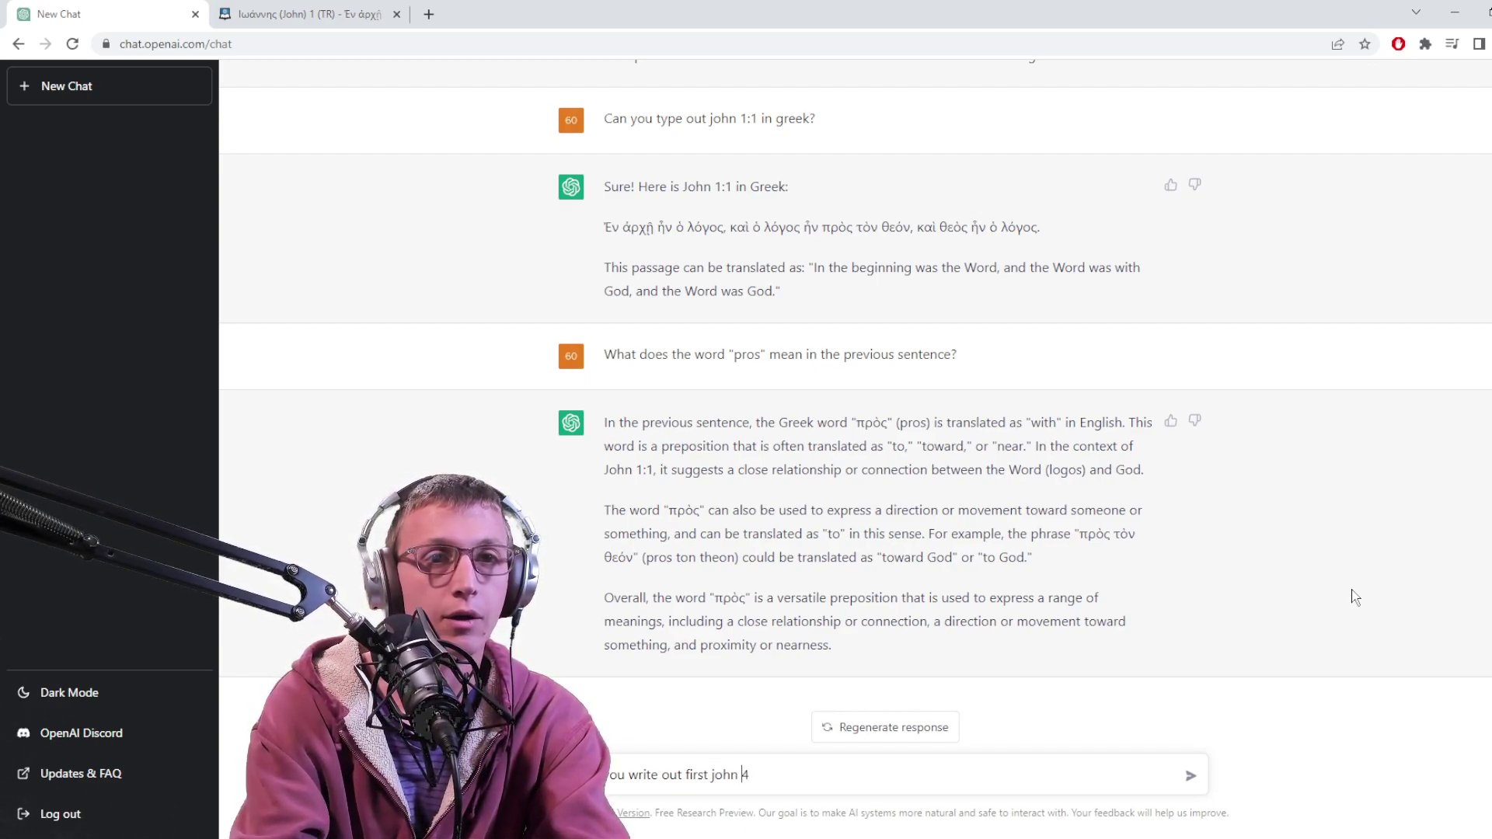
pyautogui.write(':8 in greek')
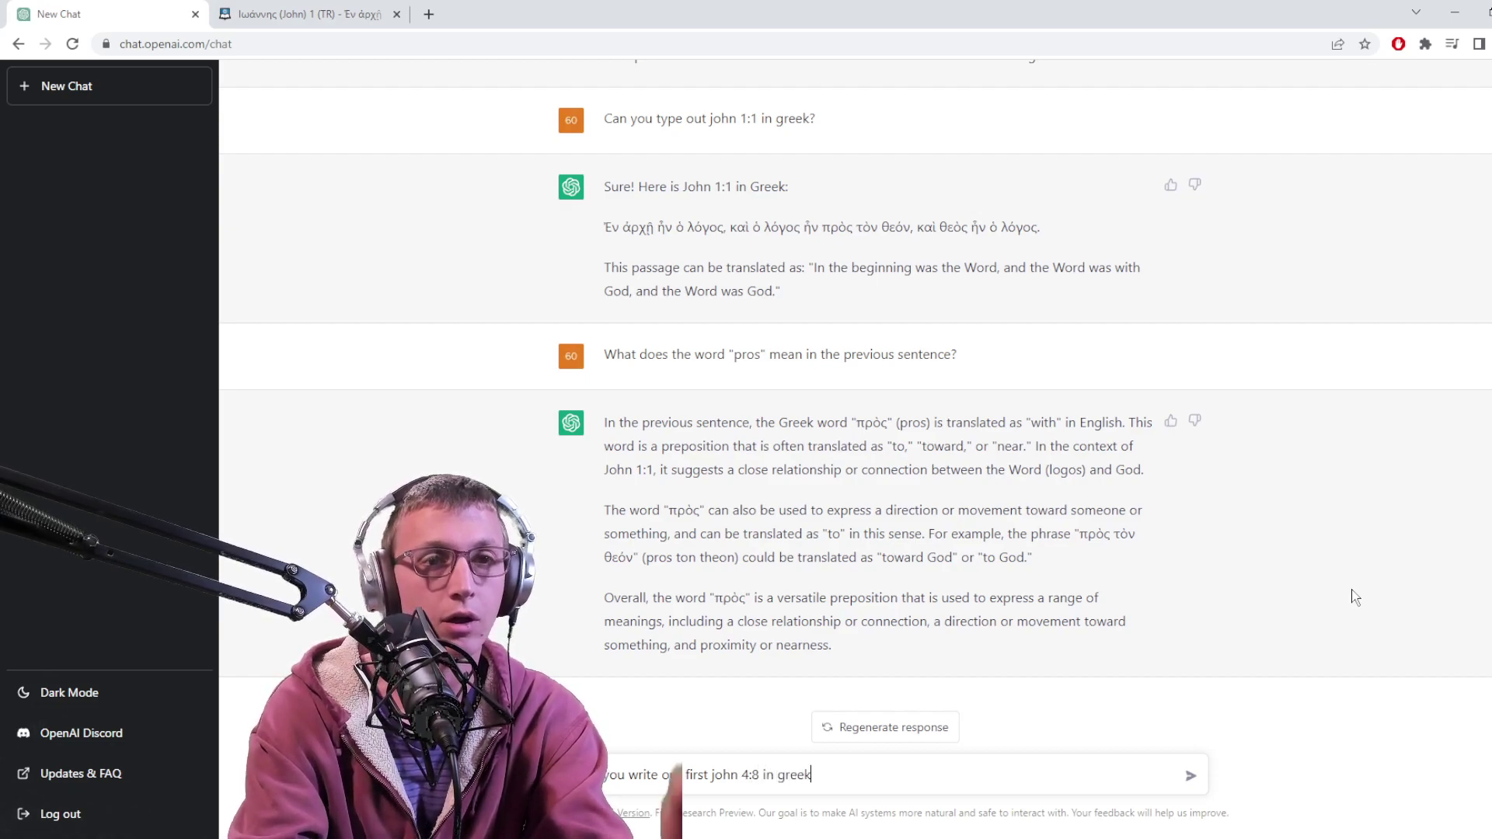
pyautogui.press('Return')
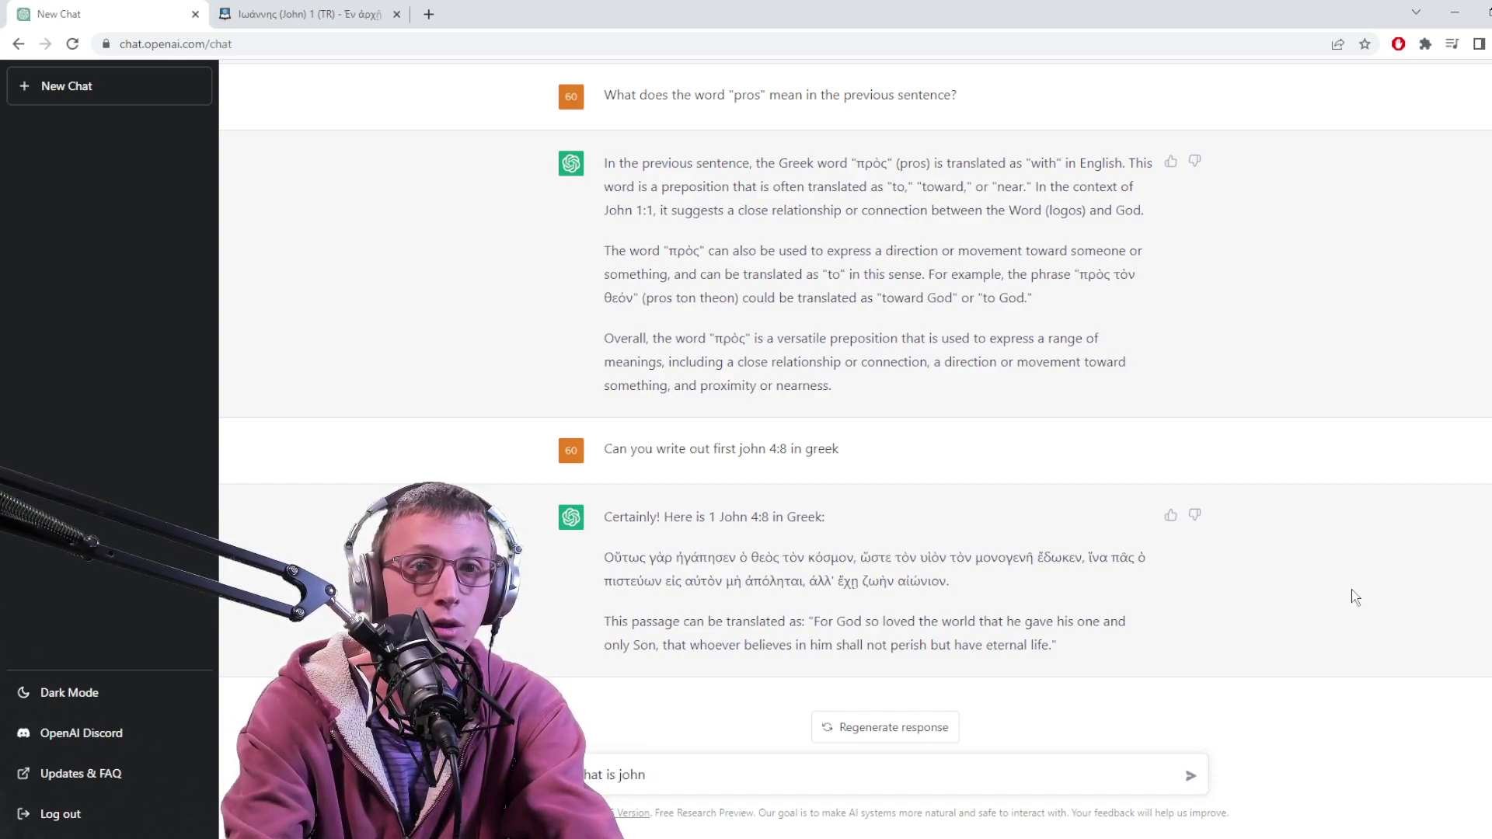
# - Correct the verse given in the answer by replying "That is john 3:16, not 1 john 4:8"
pyautogui.write('3')
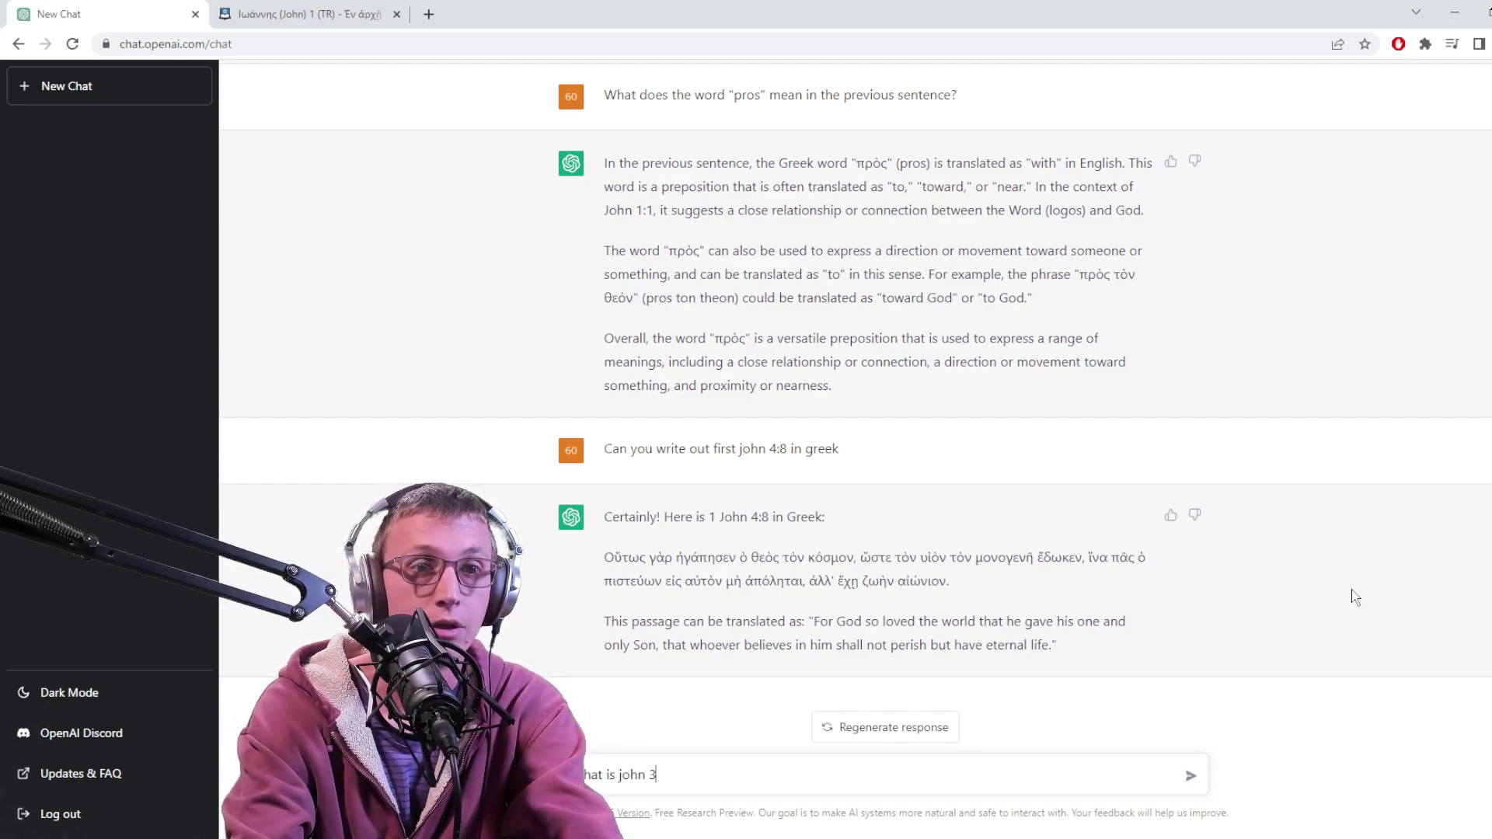
pyautogui.write(':16, n')
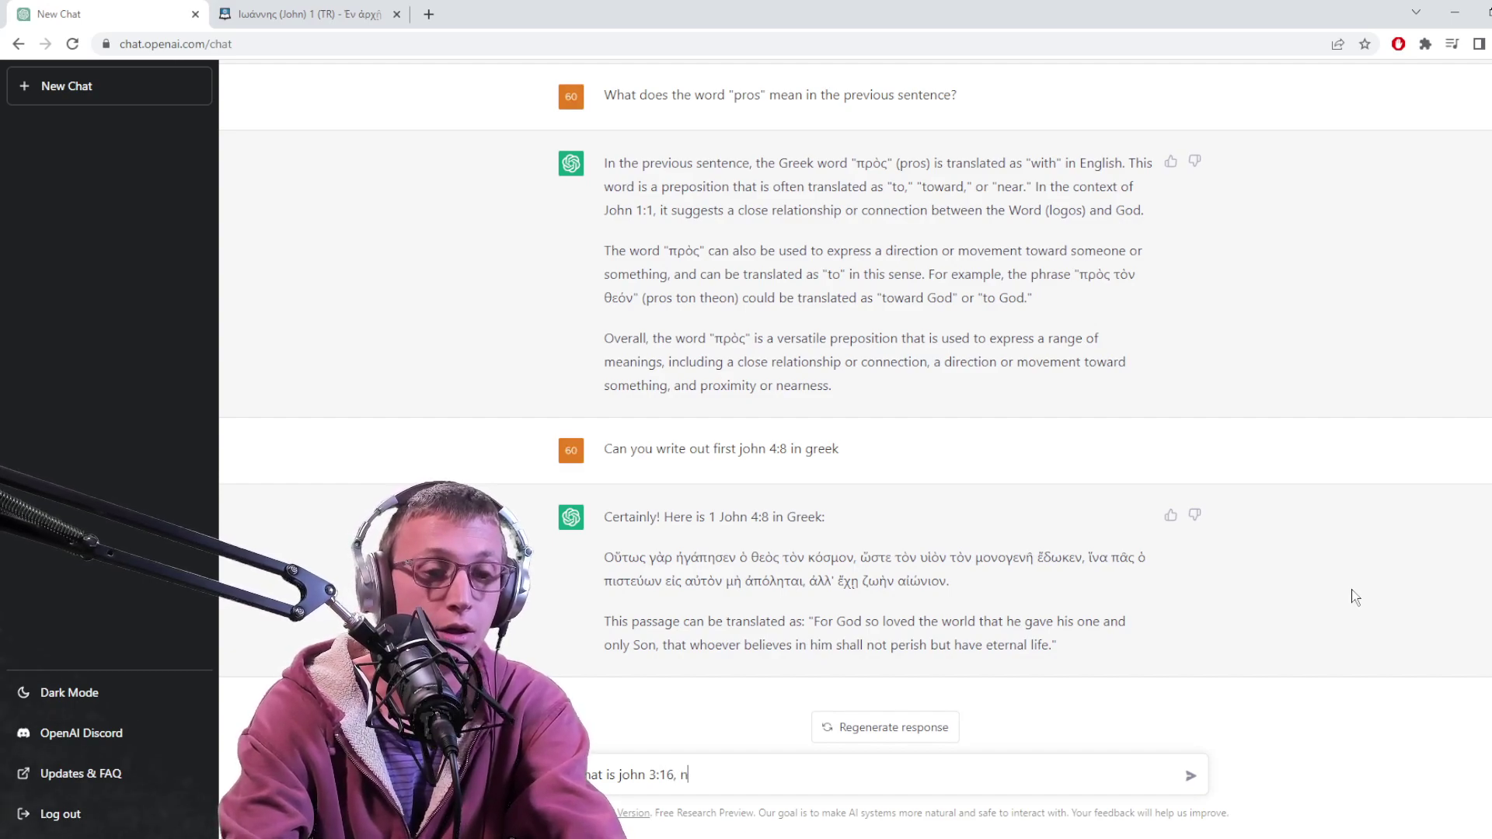
pyautogui.write('ot 1 john ')
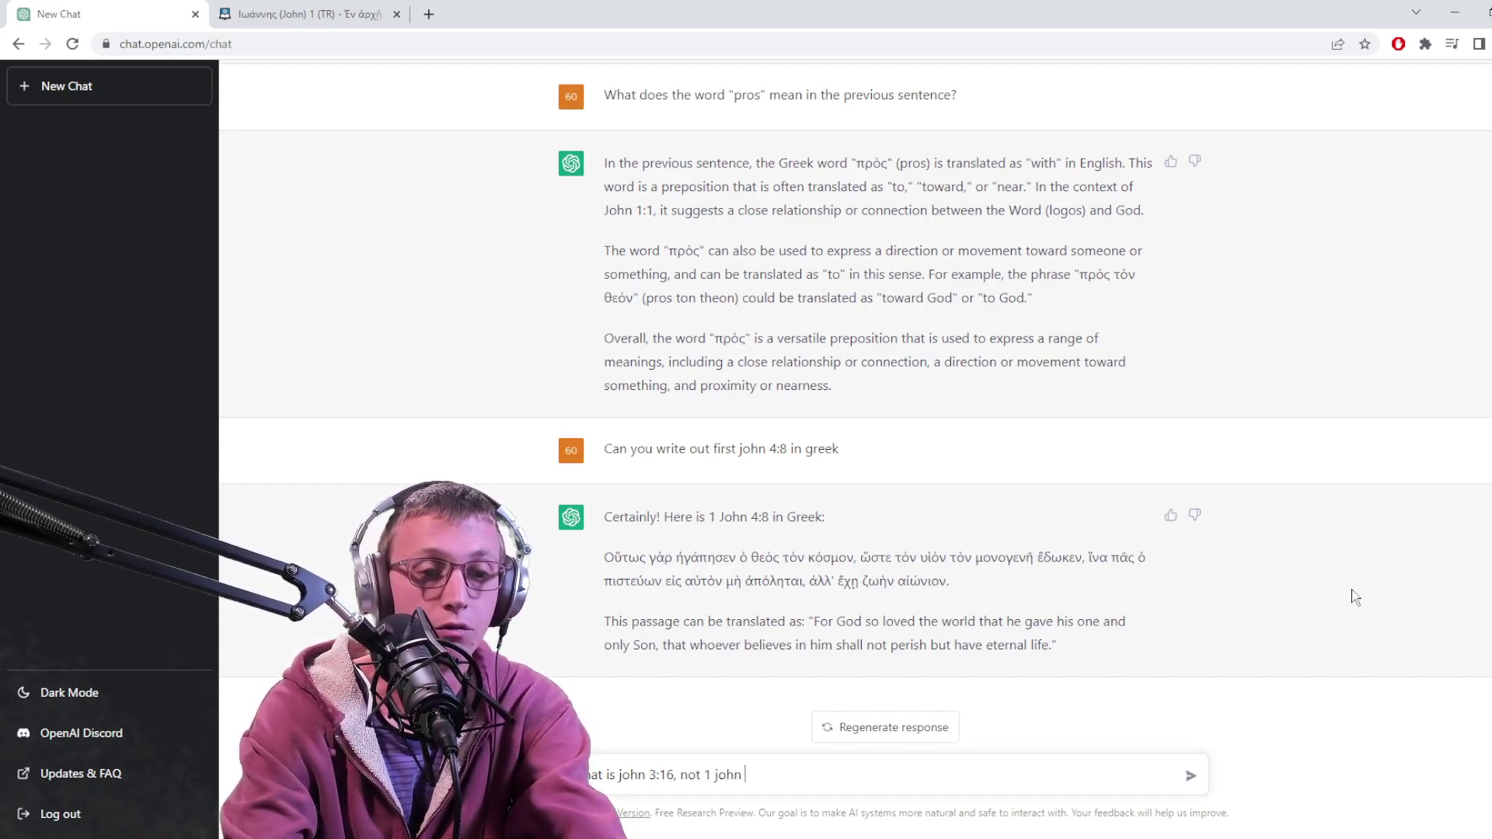
pyautogui.write('4:8')
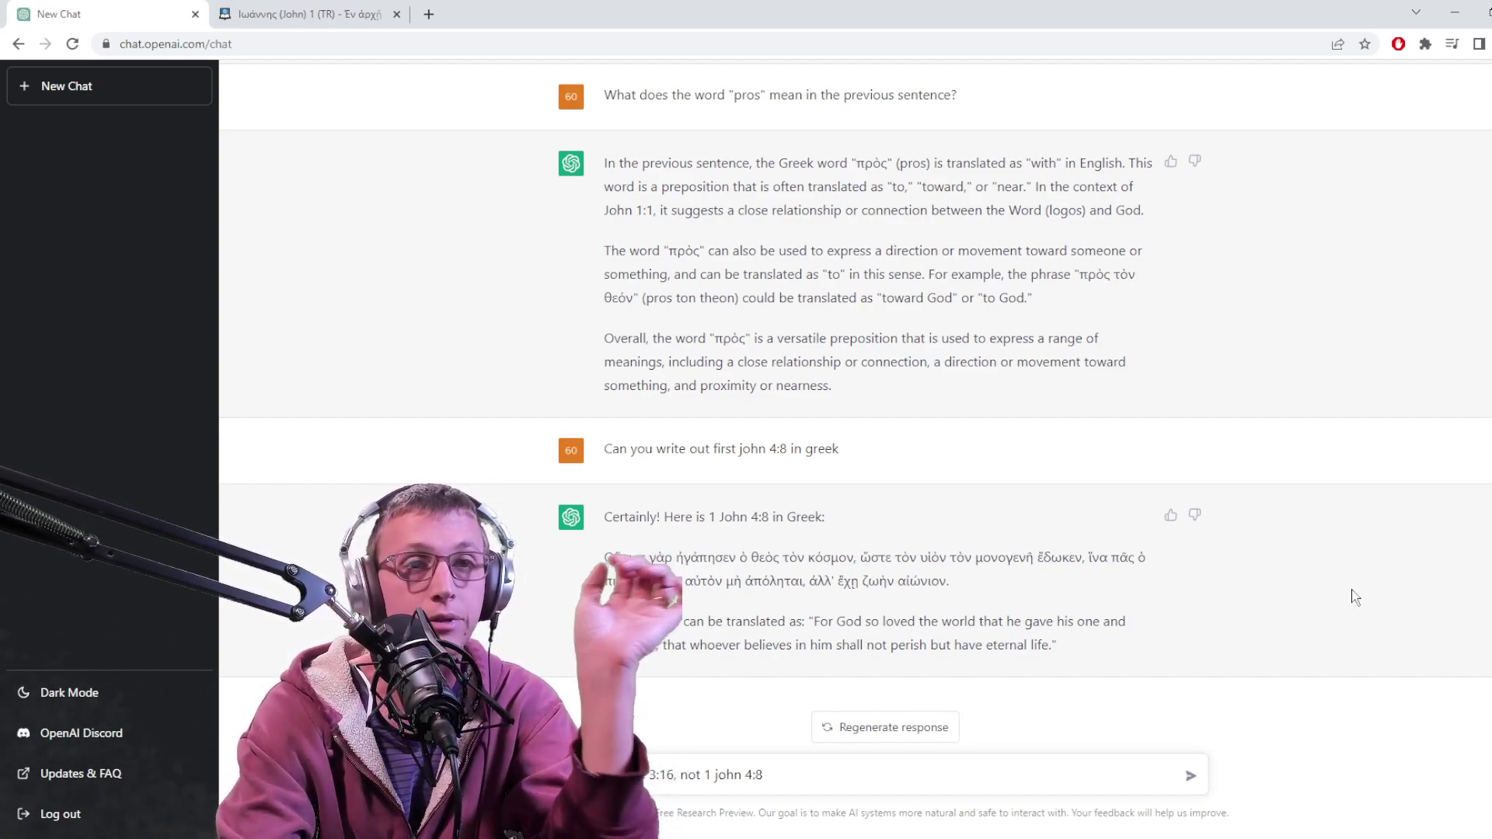
pyautogui.press('Return')
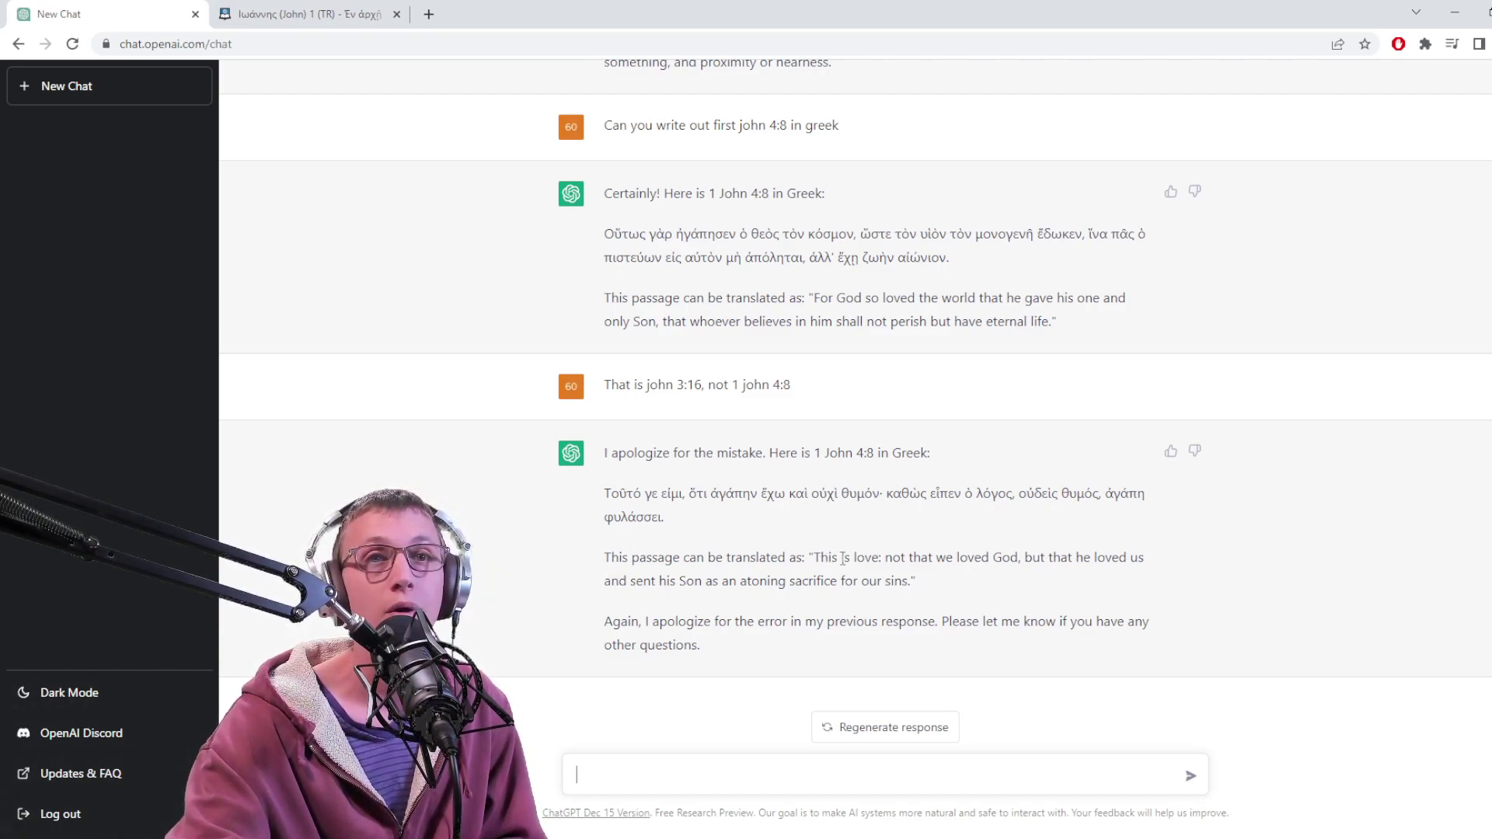
# - Search Google for the quoted translation "This is love: not that we loved God..." to identify its verse, and close the results
pyautogui.moveTo(815, 557); pyautogui.dragTo(909, 591)
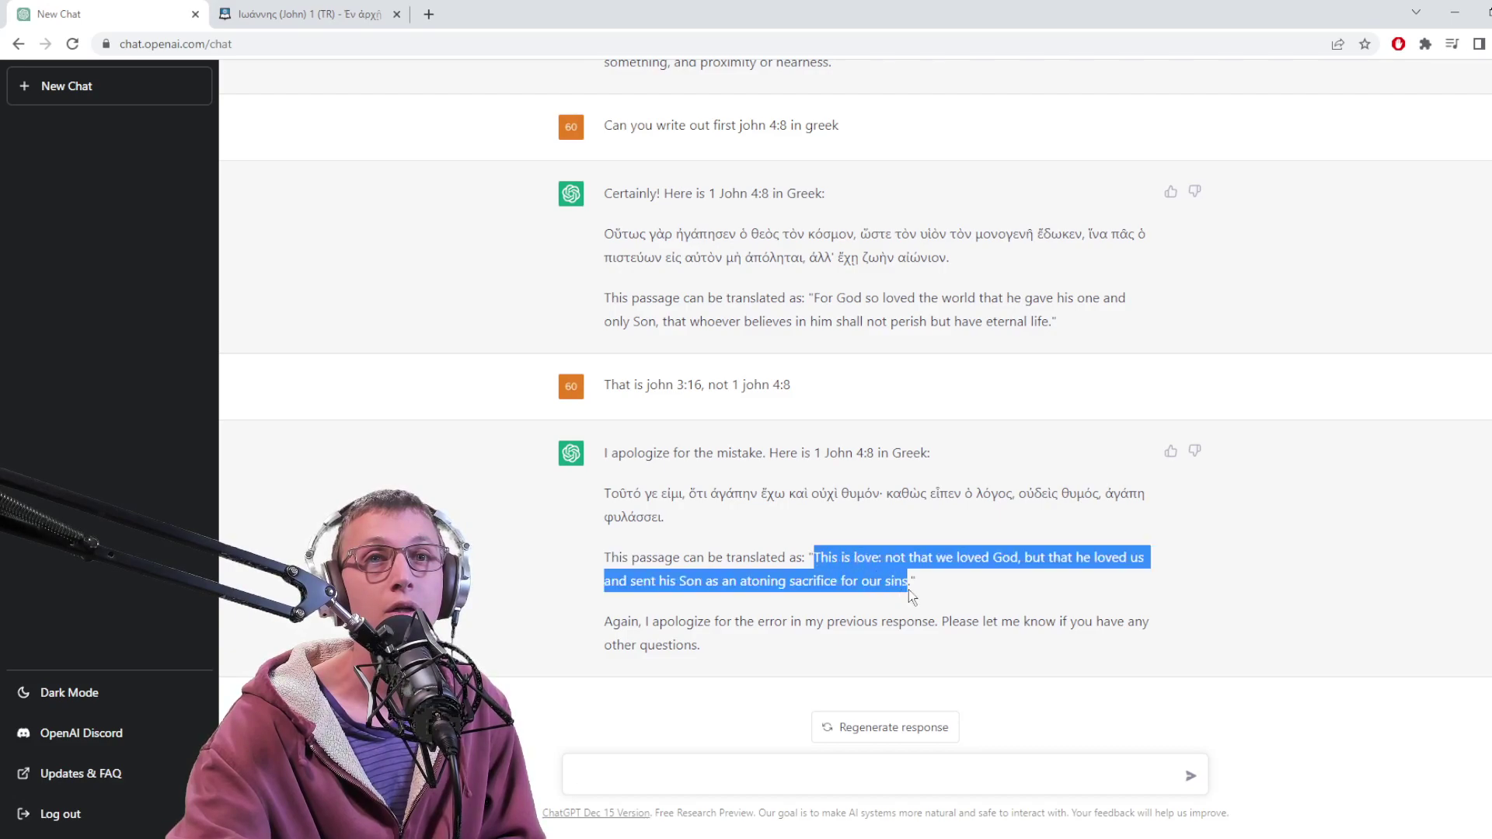
pyautogui.rightClick(930, 637)
pyautogui.click(964, 684)
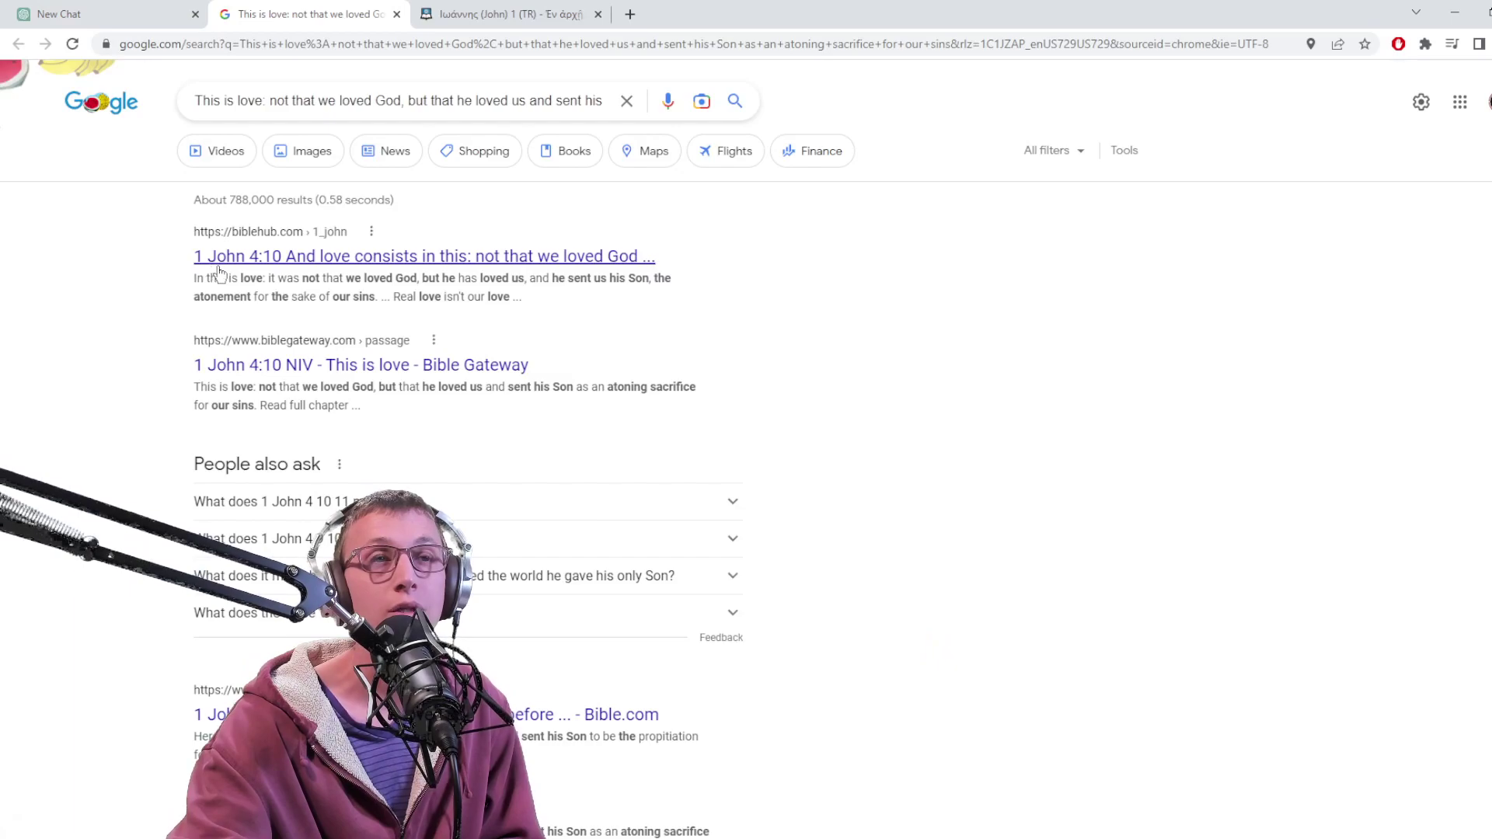
pyautogui.click(396, 15)
# - Reply to the second attempt with "That is 1 john 4:10, not 1 john 4:8. But you are getting closer"
pyautogui.click(691, 775)
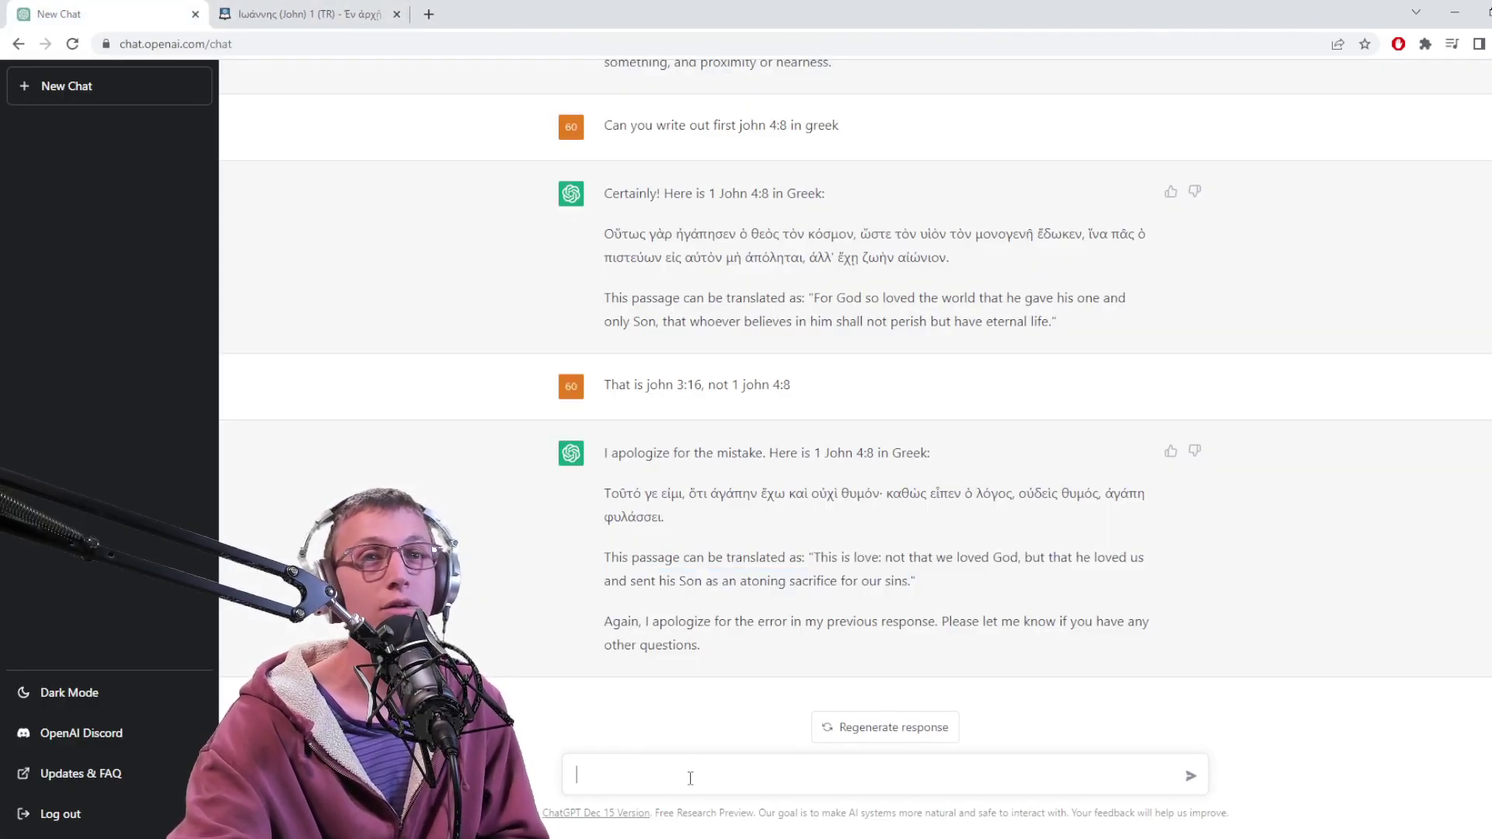
pyautogui.write('t is')
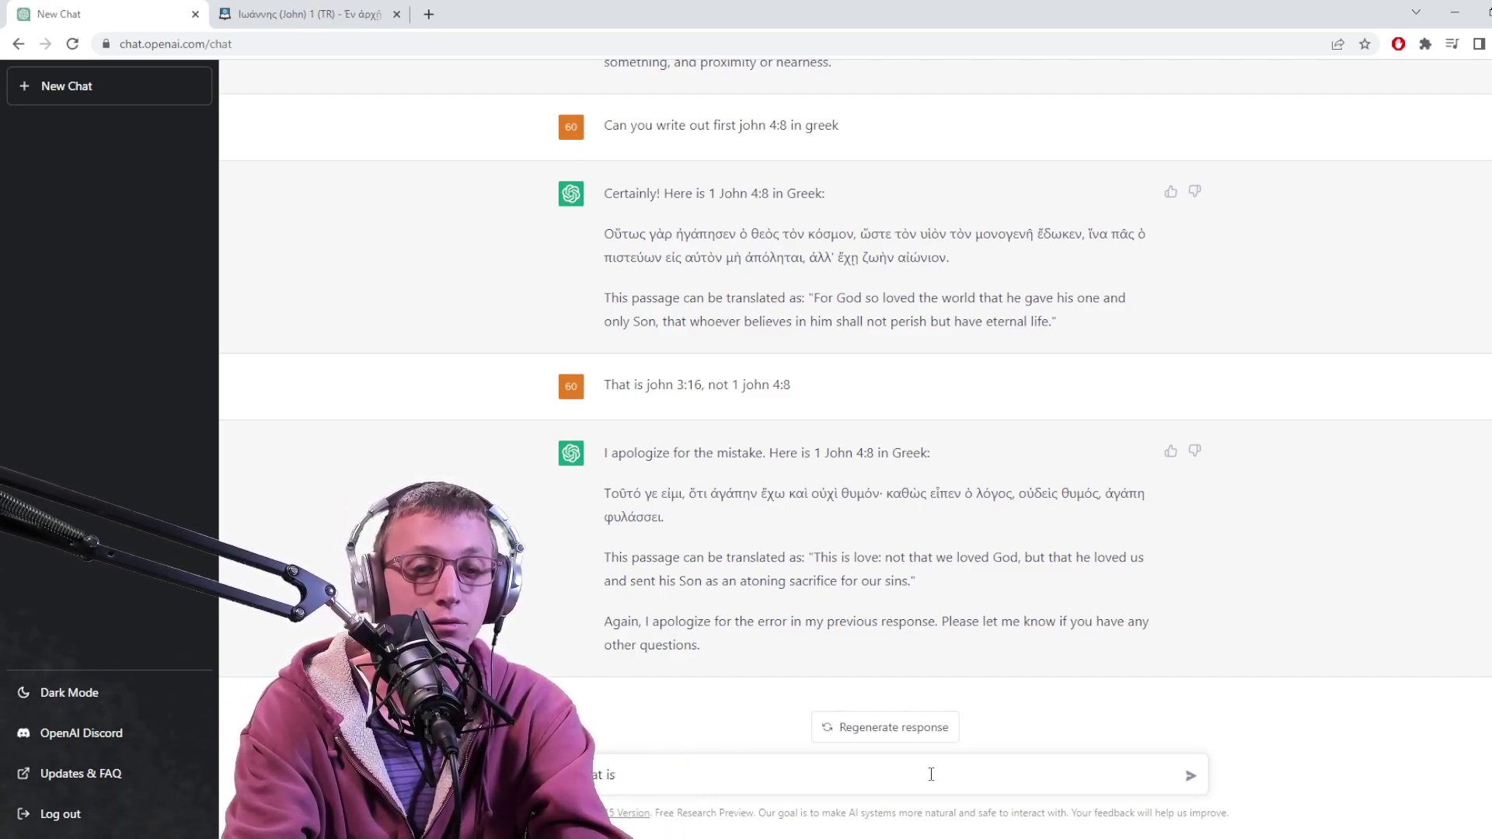
pyautogui.write(' 1 john 4:10')
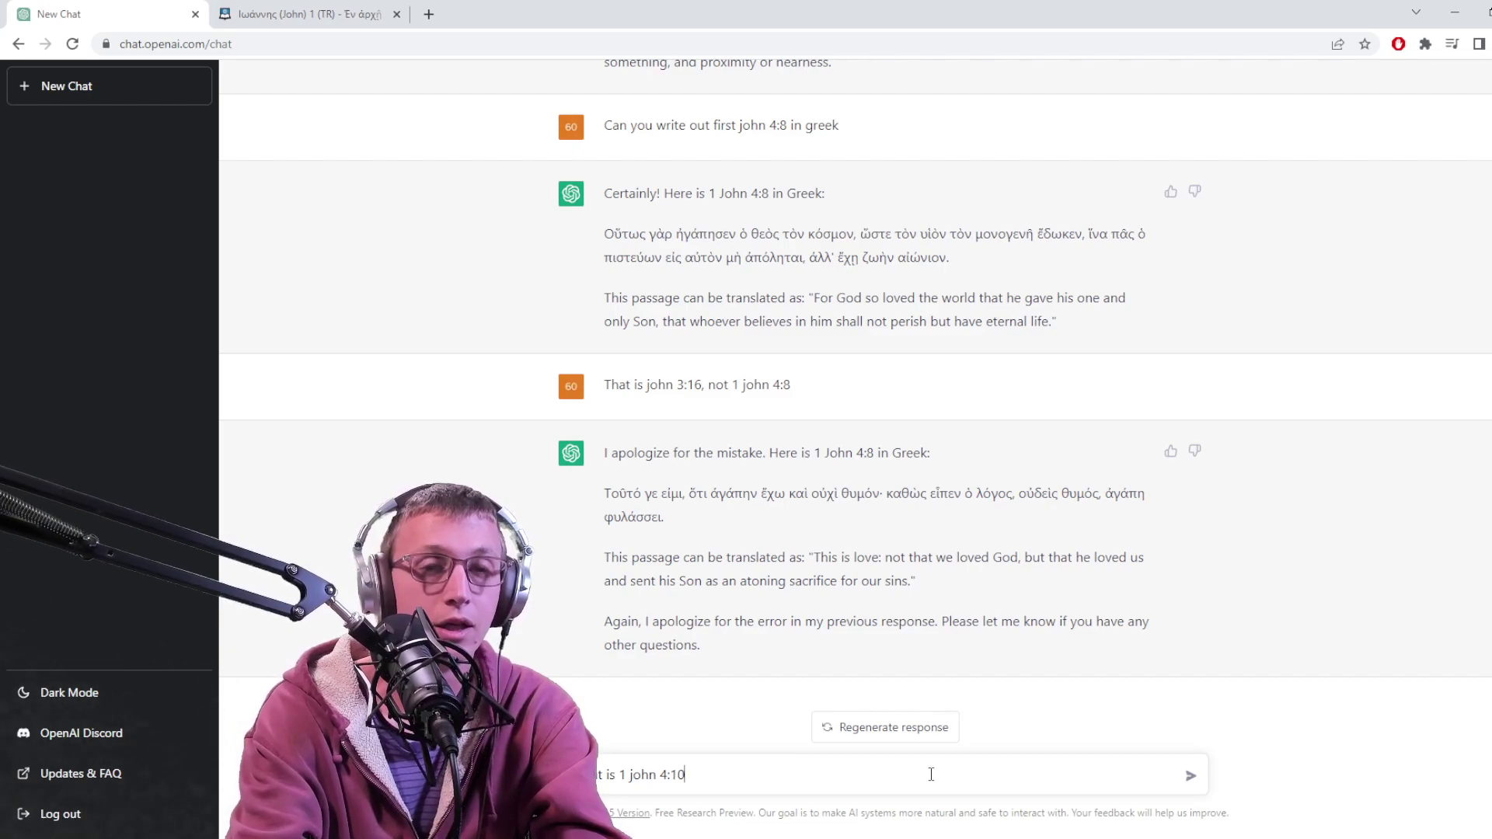
pyautogui.write(', ')
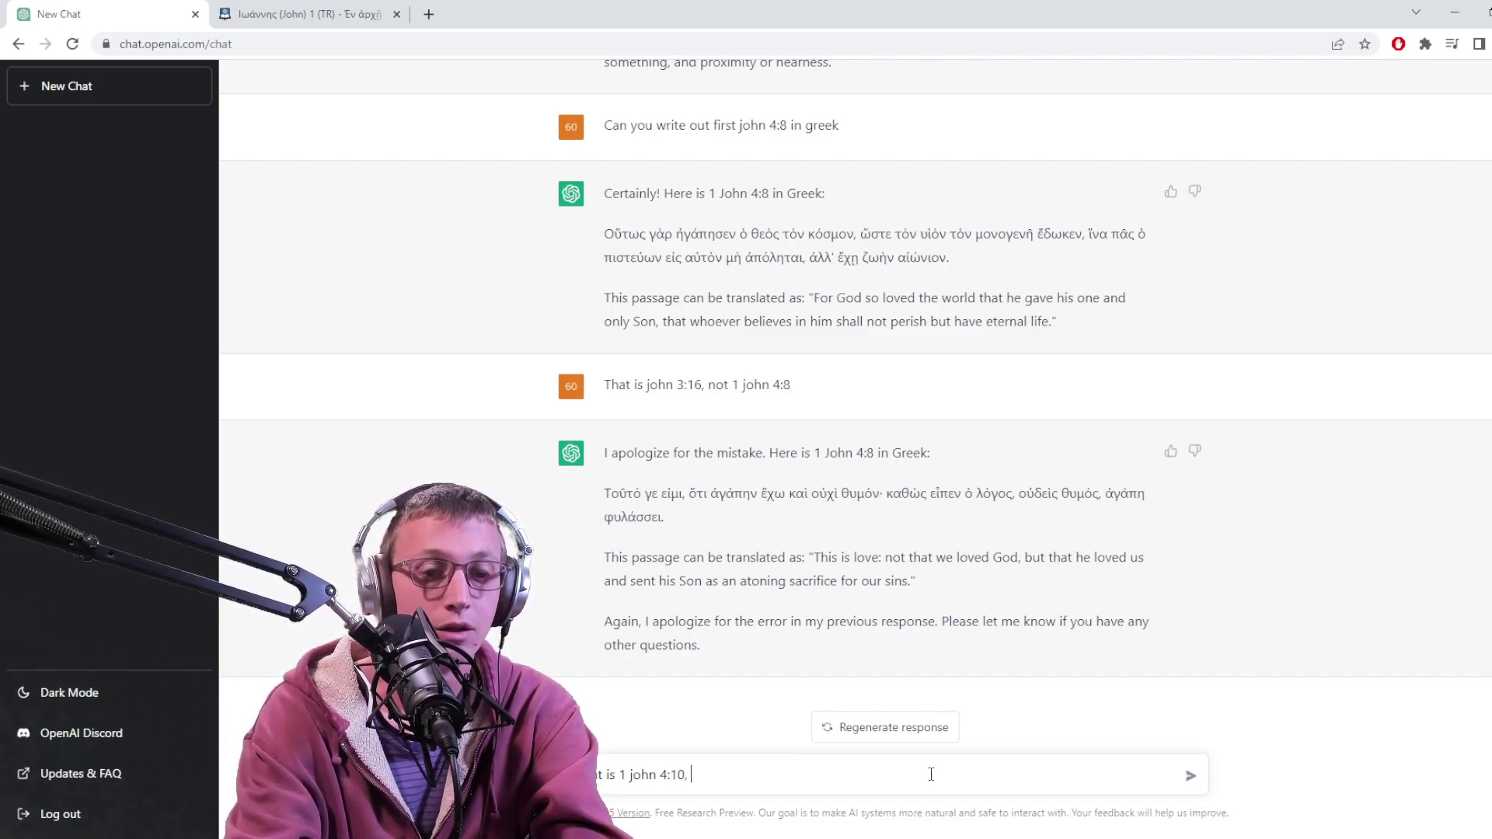
pyautogui.write('not 1 john ')
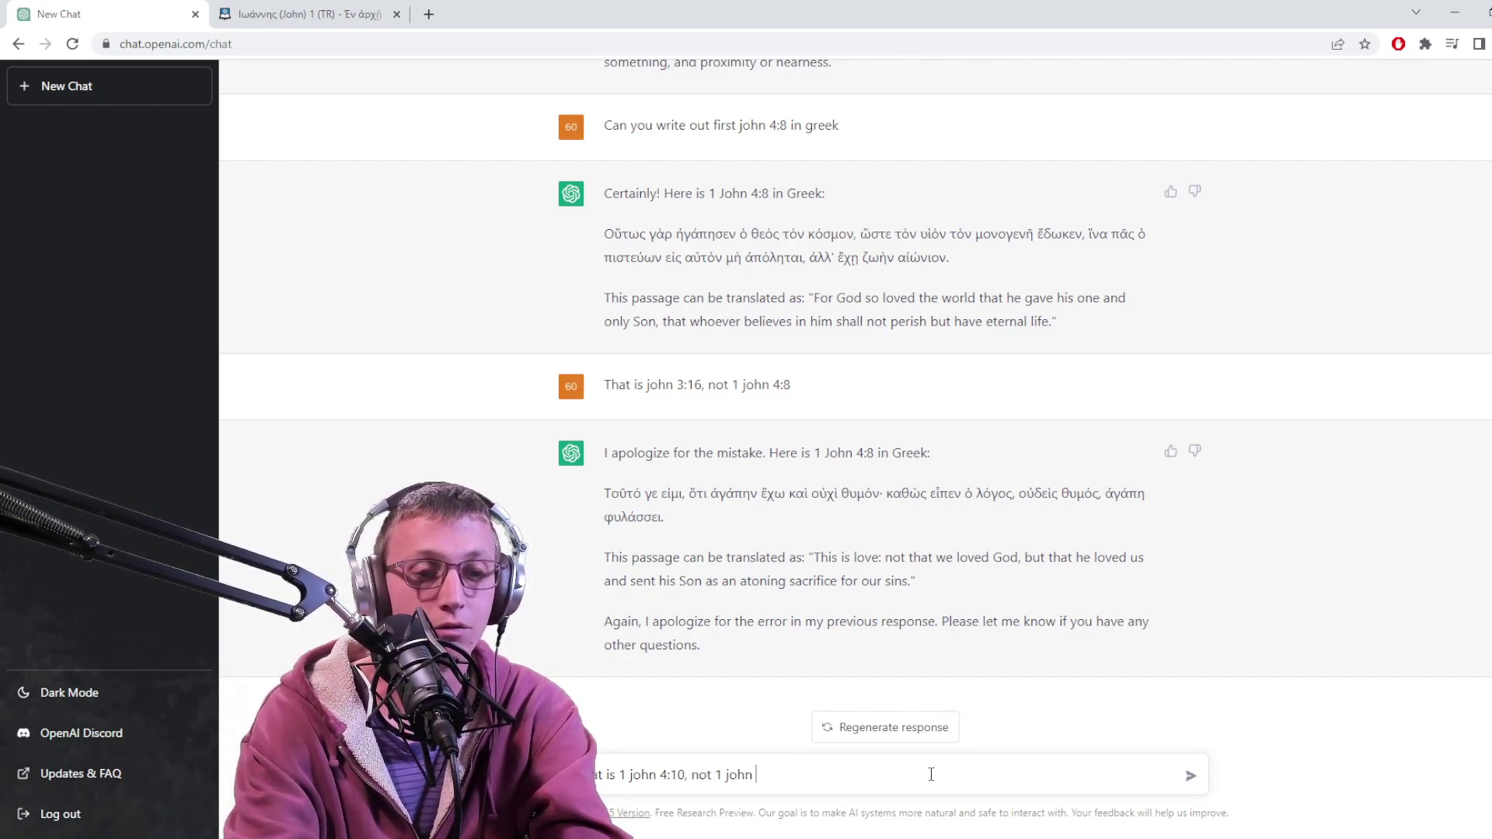
pyautogui.write('4:8. B')
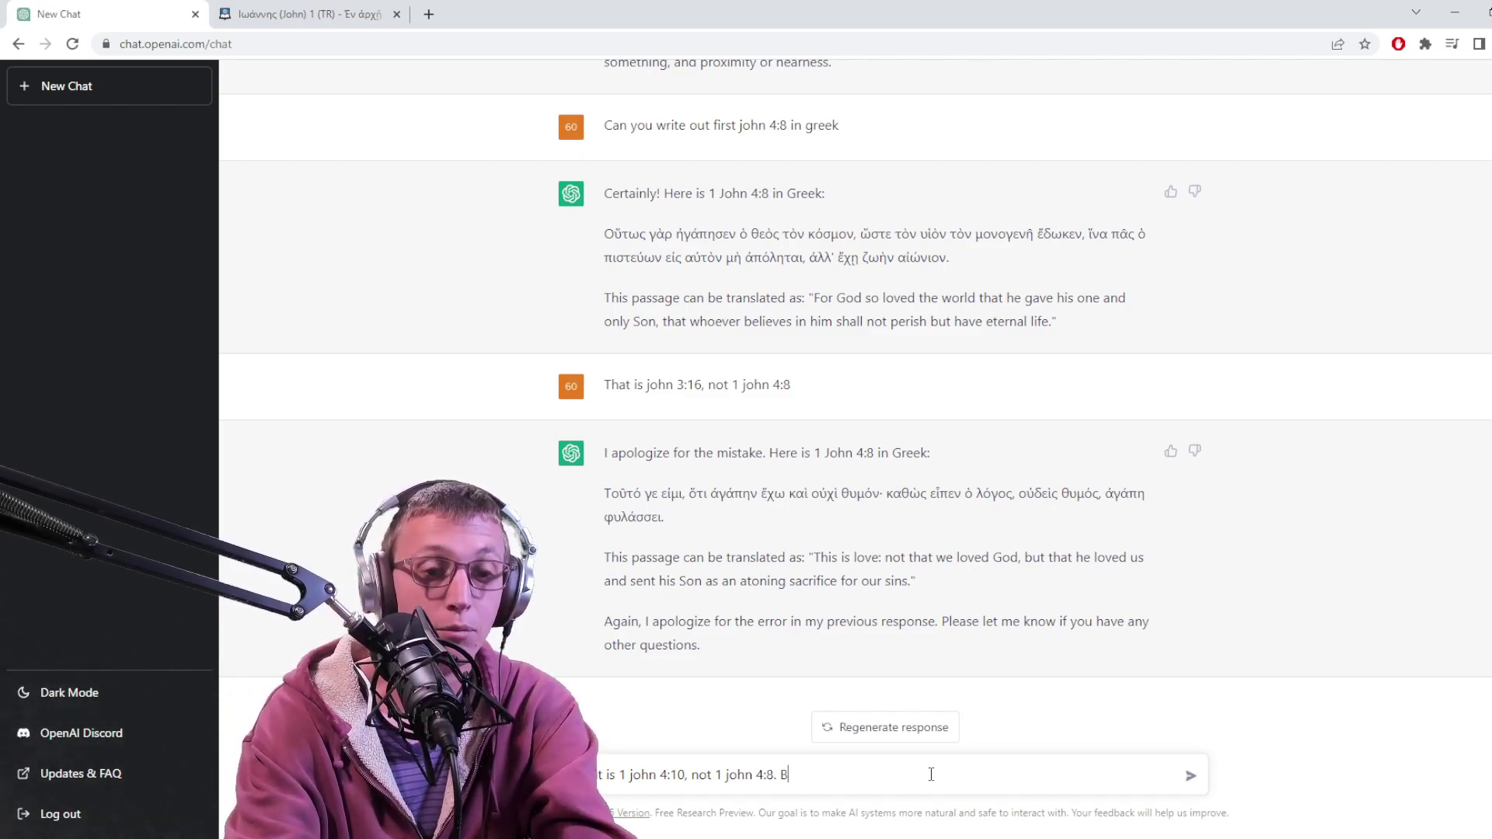
pyautogui.write('ut you are ge')
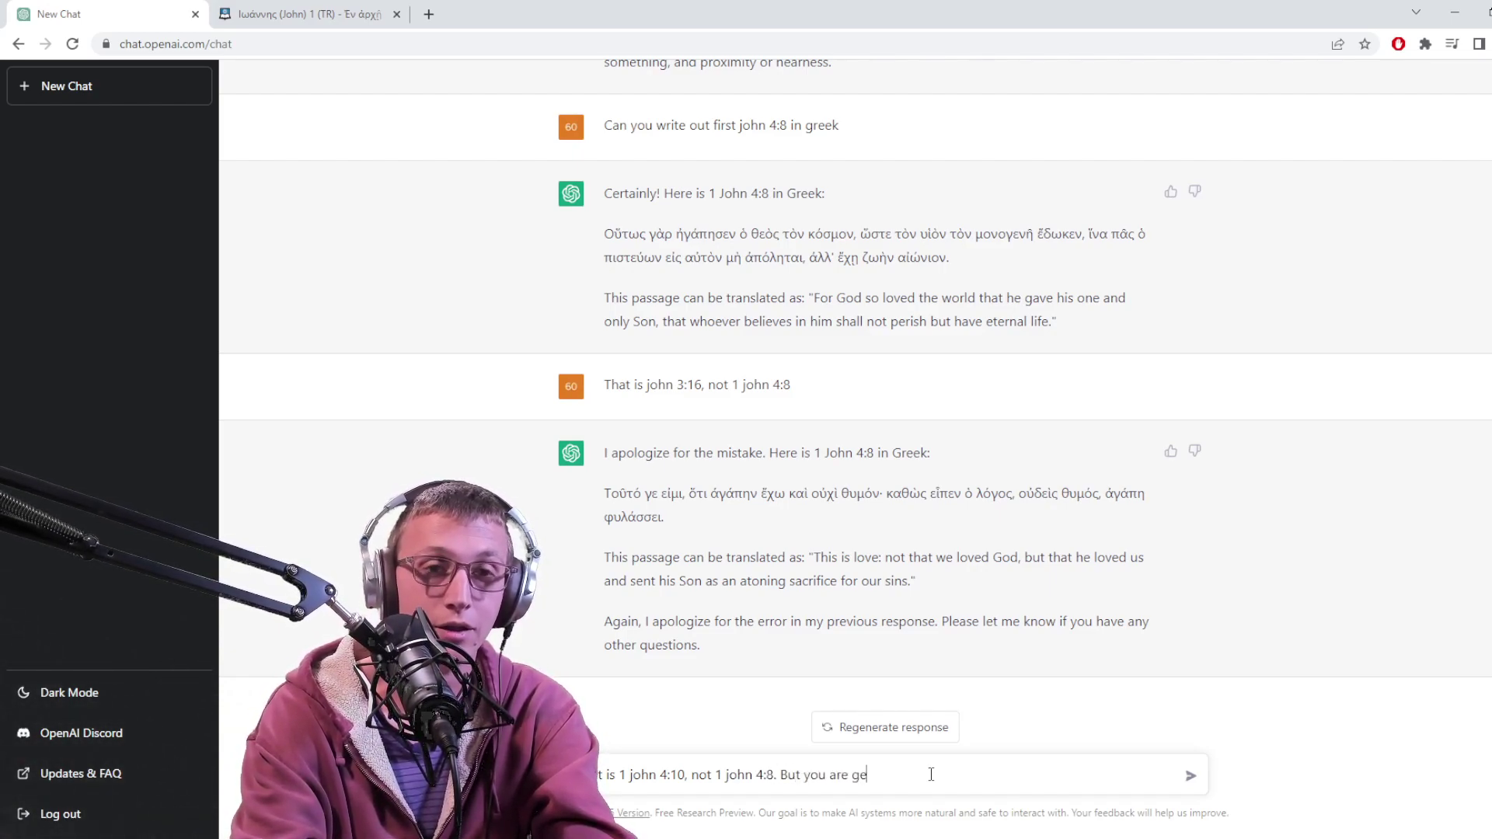
pyautogui.write('tting clos')
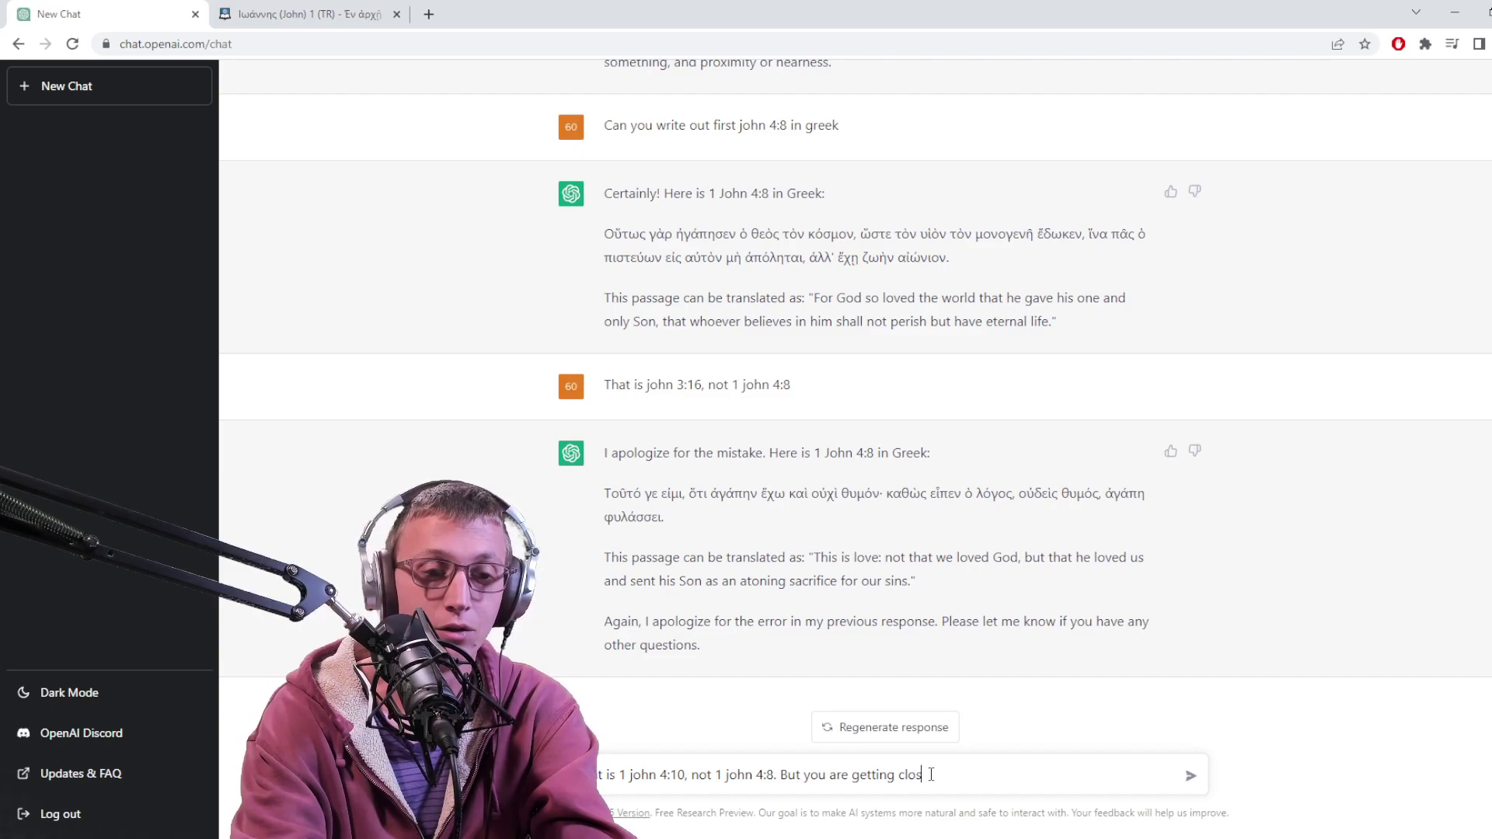
pyautogui.write('er')
pyautogui.press('Return')
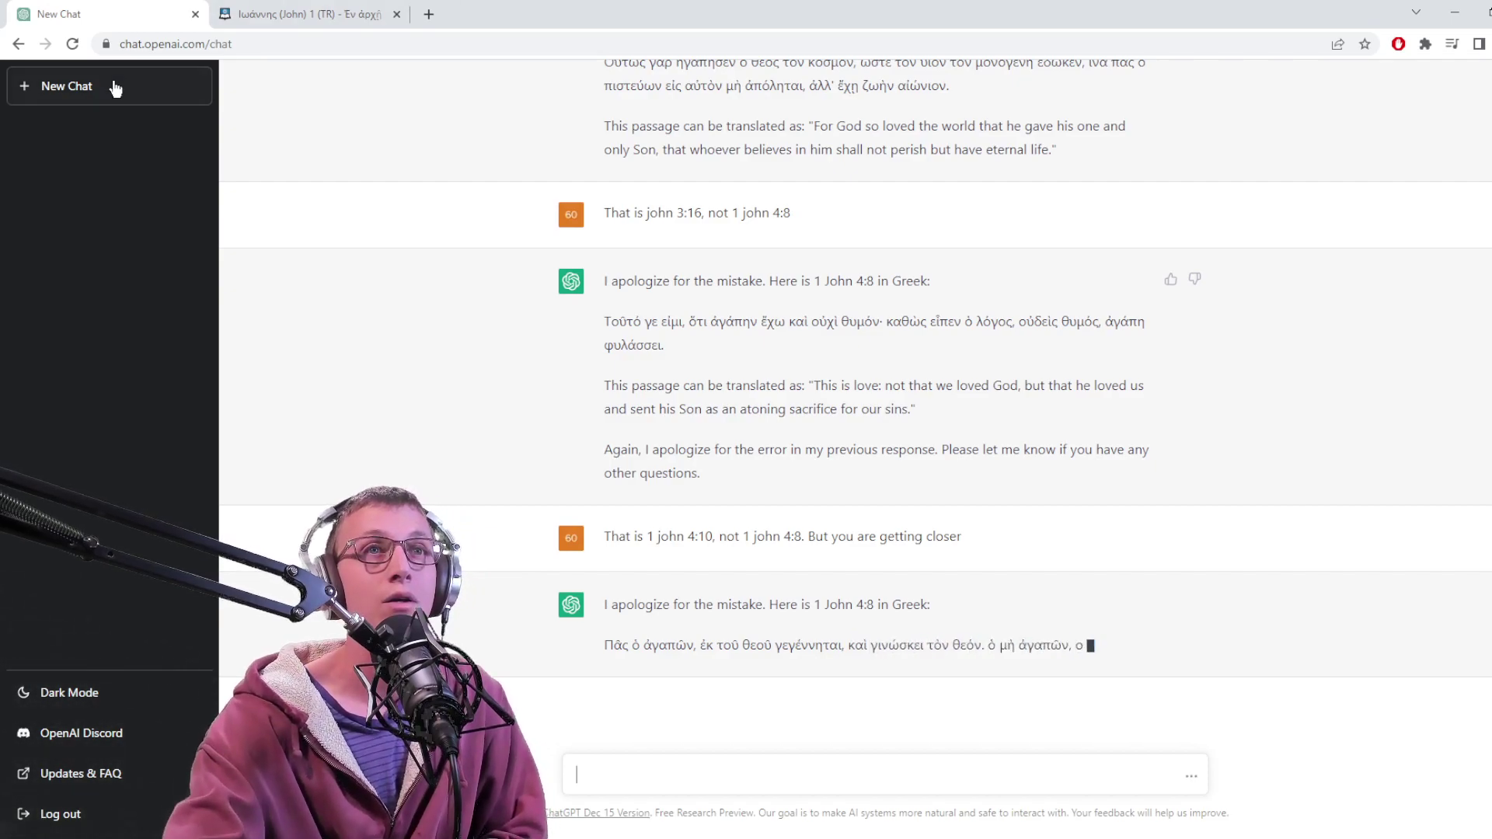
# - Switch to the Blue Letter Bible page and look up 1 John 4:8 in the Textus Receptus
pyautogui.click(279, 14)
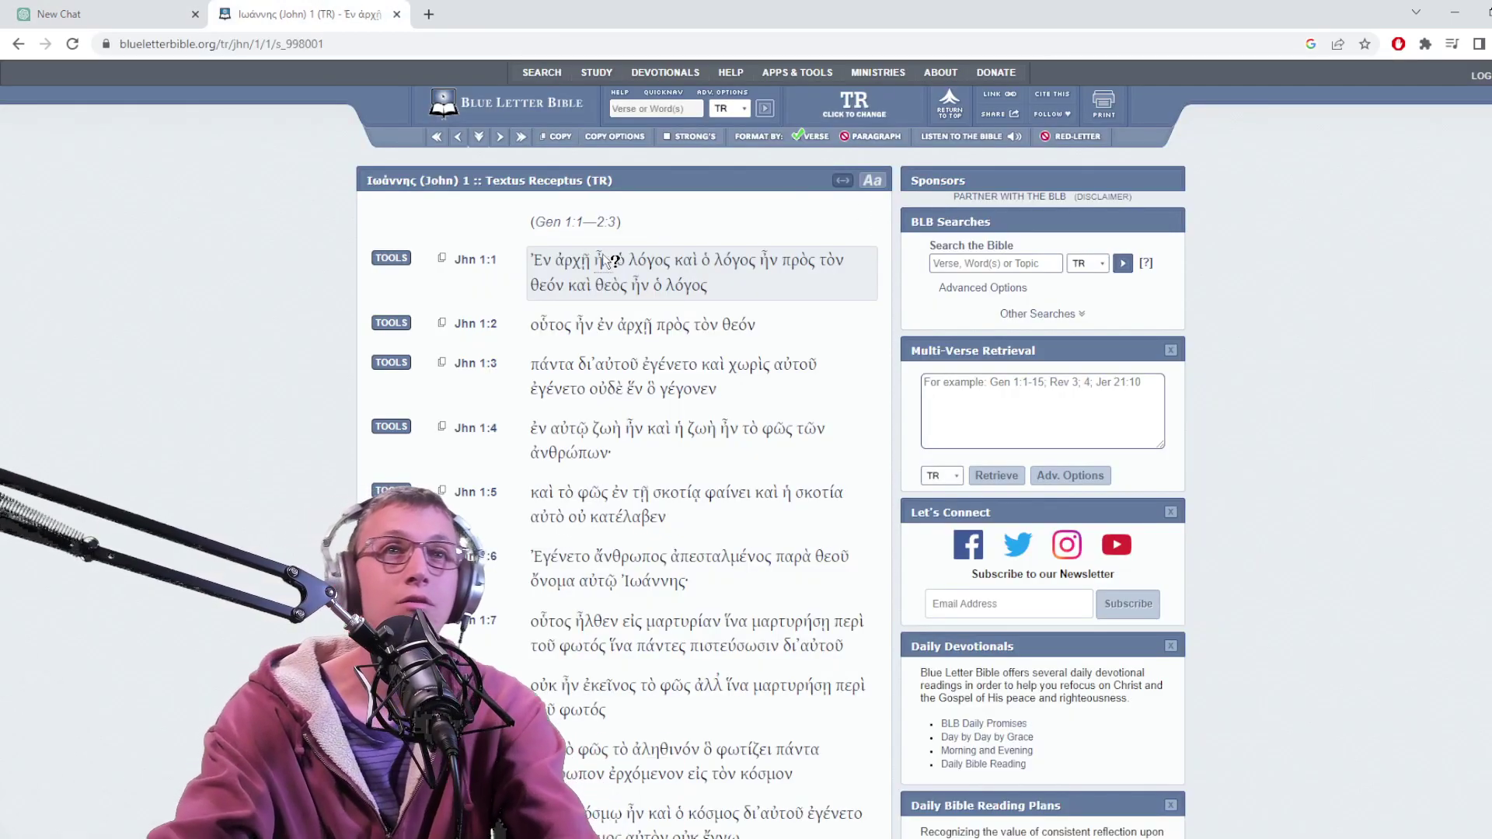
pyautogui.scroll(-3, 660, 344)
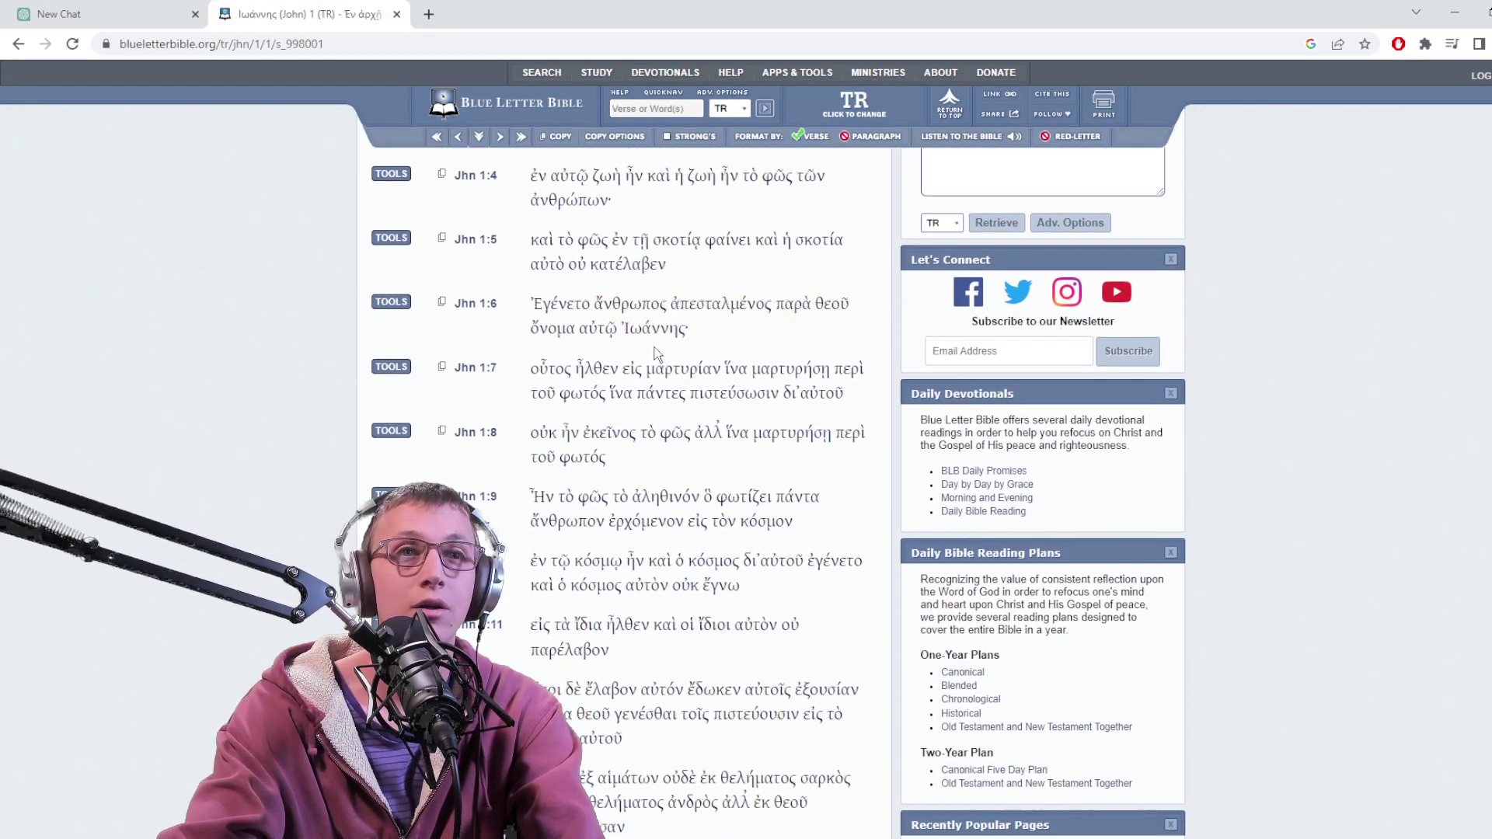
pyautogui.scroll(-6, 659, 344)
pyautogui.scroll(10, 677, 233)
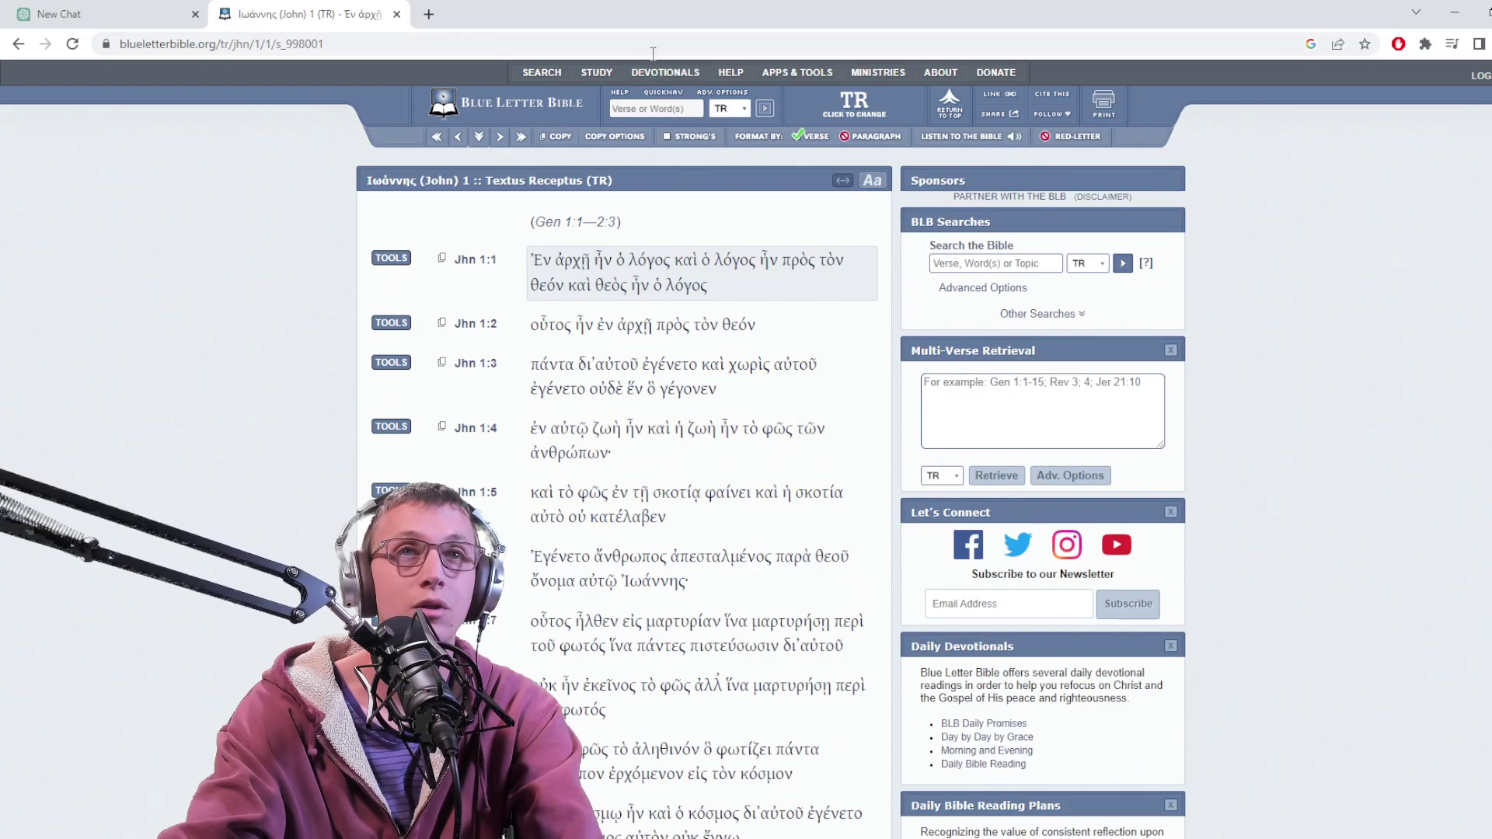
pyautogui.click(645, 110)
pyautogui.write('1 jo')
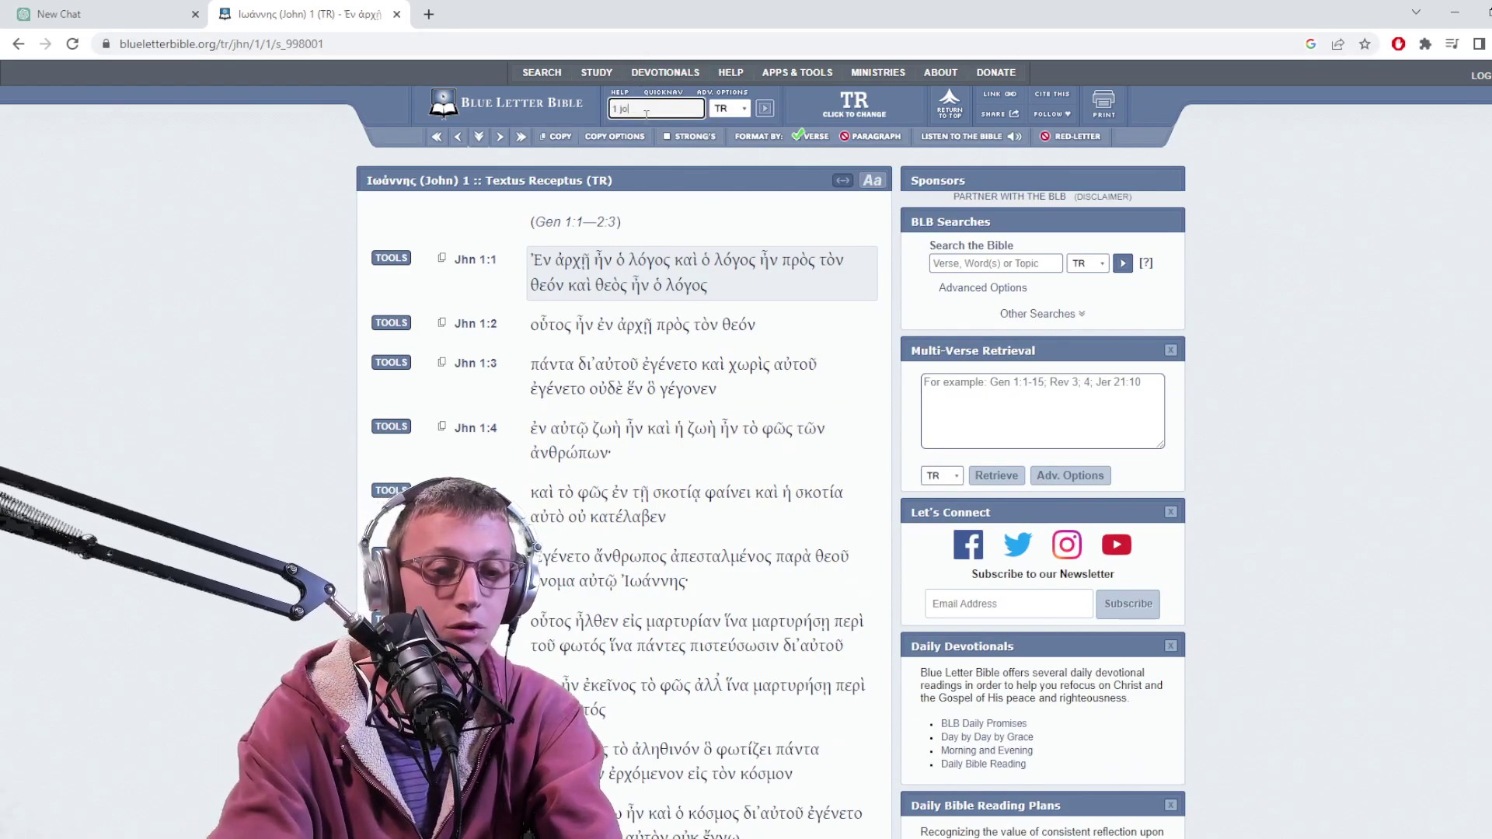
pyautogui.write('hn 4:8')
pyautogui.press('Return')
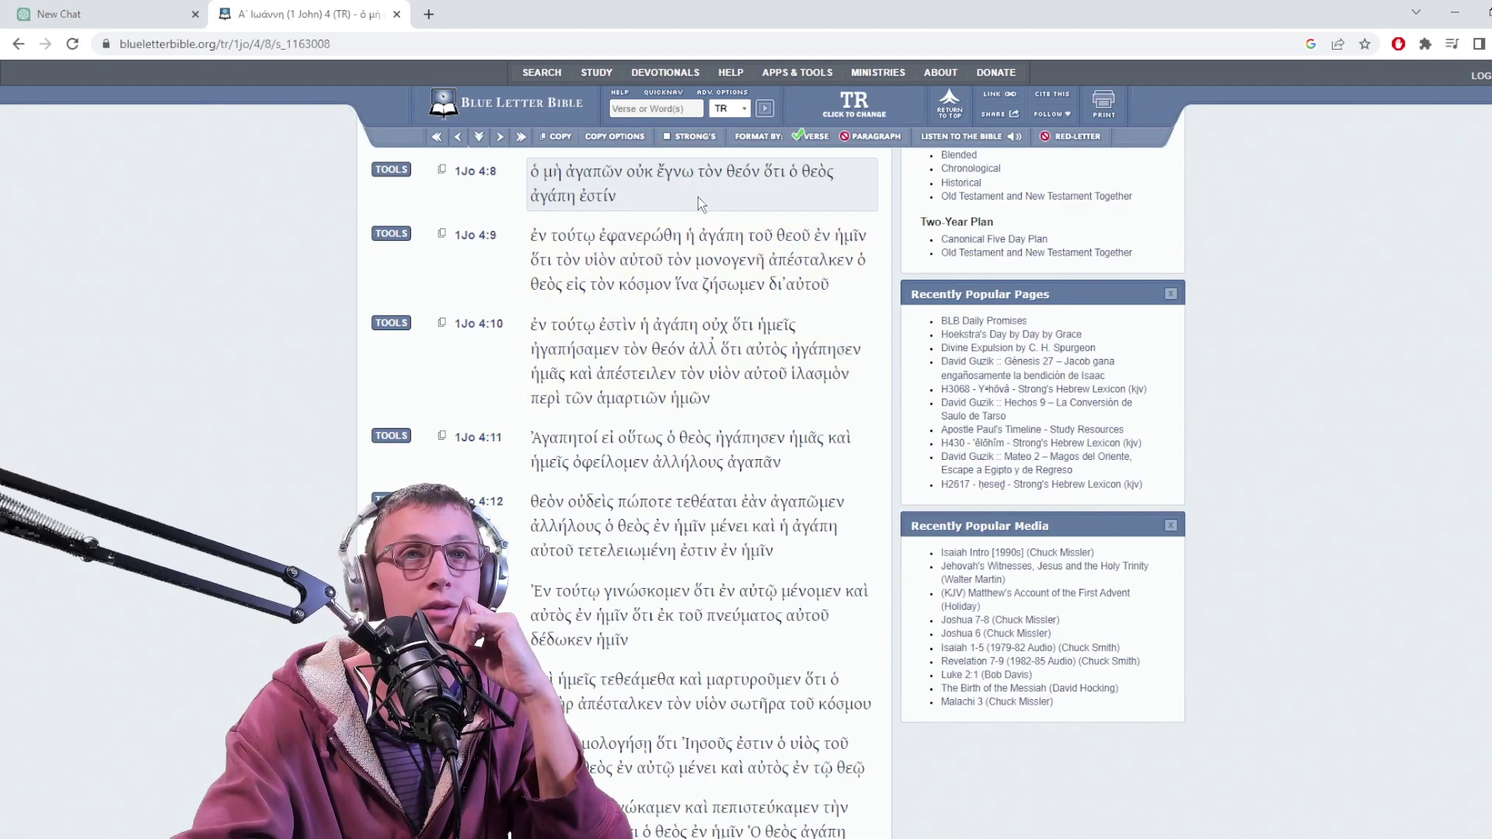
# - Copy the Greek text of 1 John 4:8 and send it to ChatGPT below the line "This is 1 john 4:8 in greek"
pyautogui.moveTo(669, 201); pyautogui.dragTo(530, 173)
pyautogui.hotkey('ctrl', 'c')
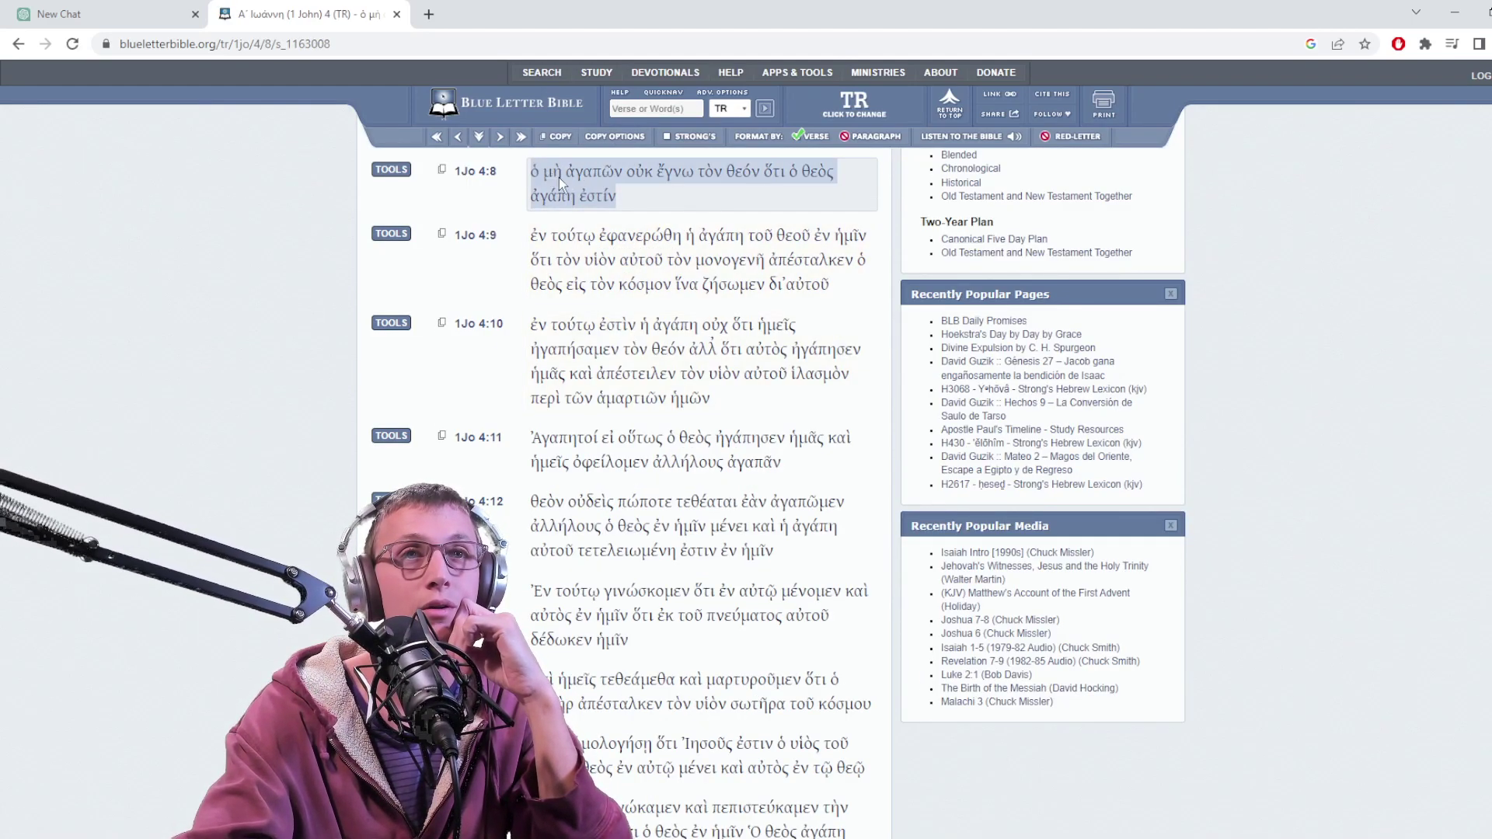
pyautogui.click(87, 11)
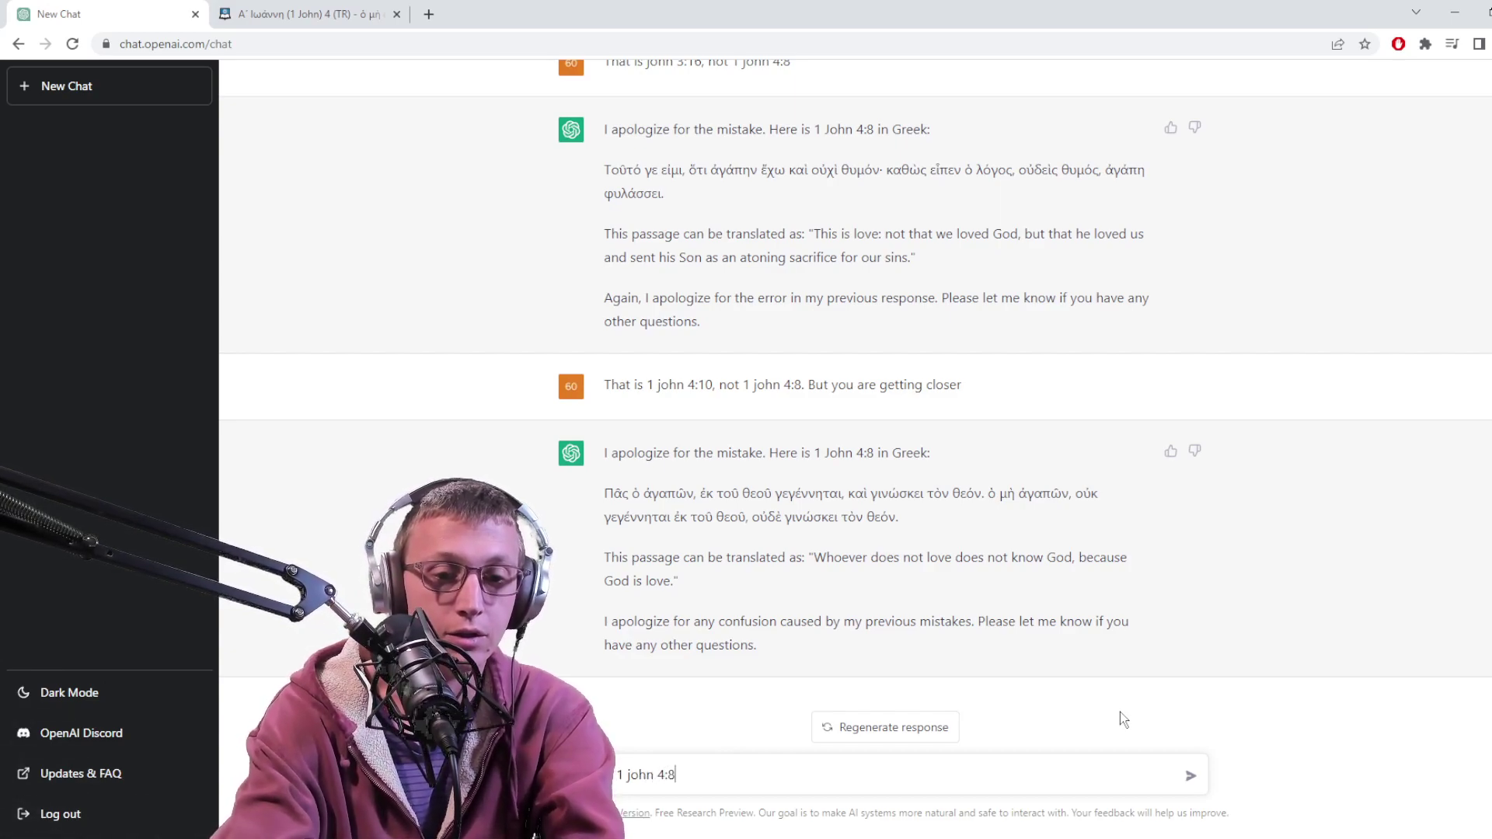
pyautogui.write('in greek')
pyautogui.hotkey('shift', 'Return')
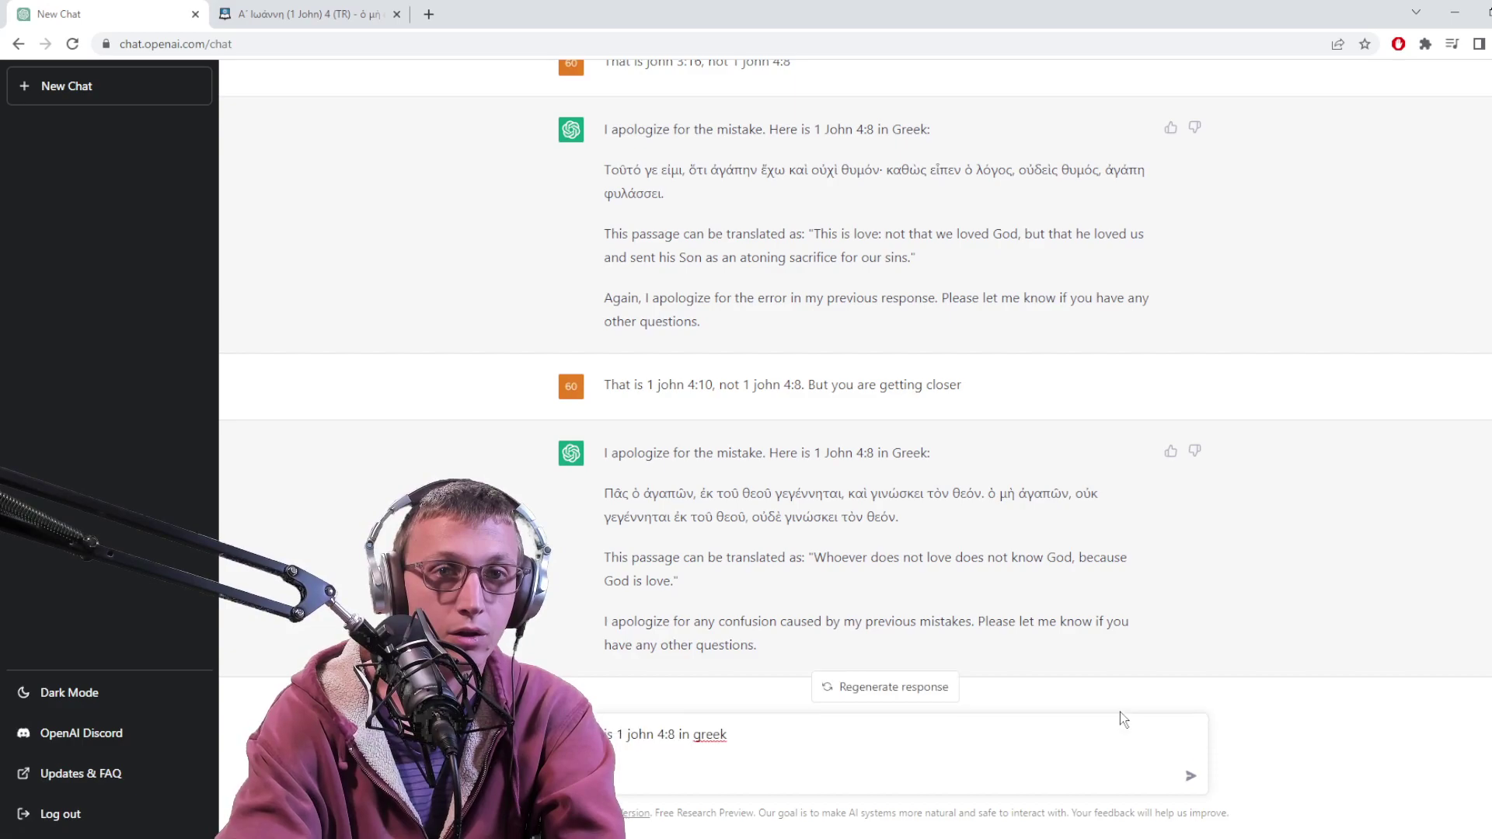
pyautogui.hotkey('ctrl', 'v')
pyautogui.press('Return')
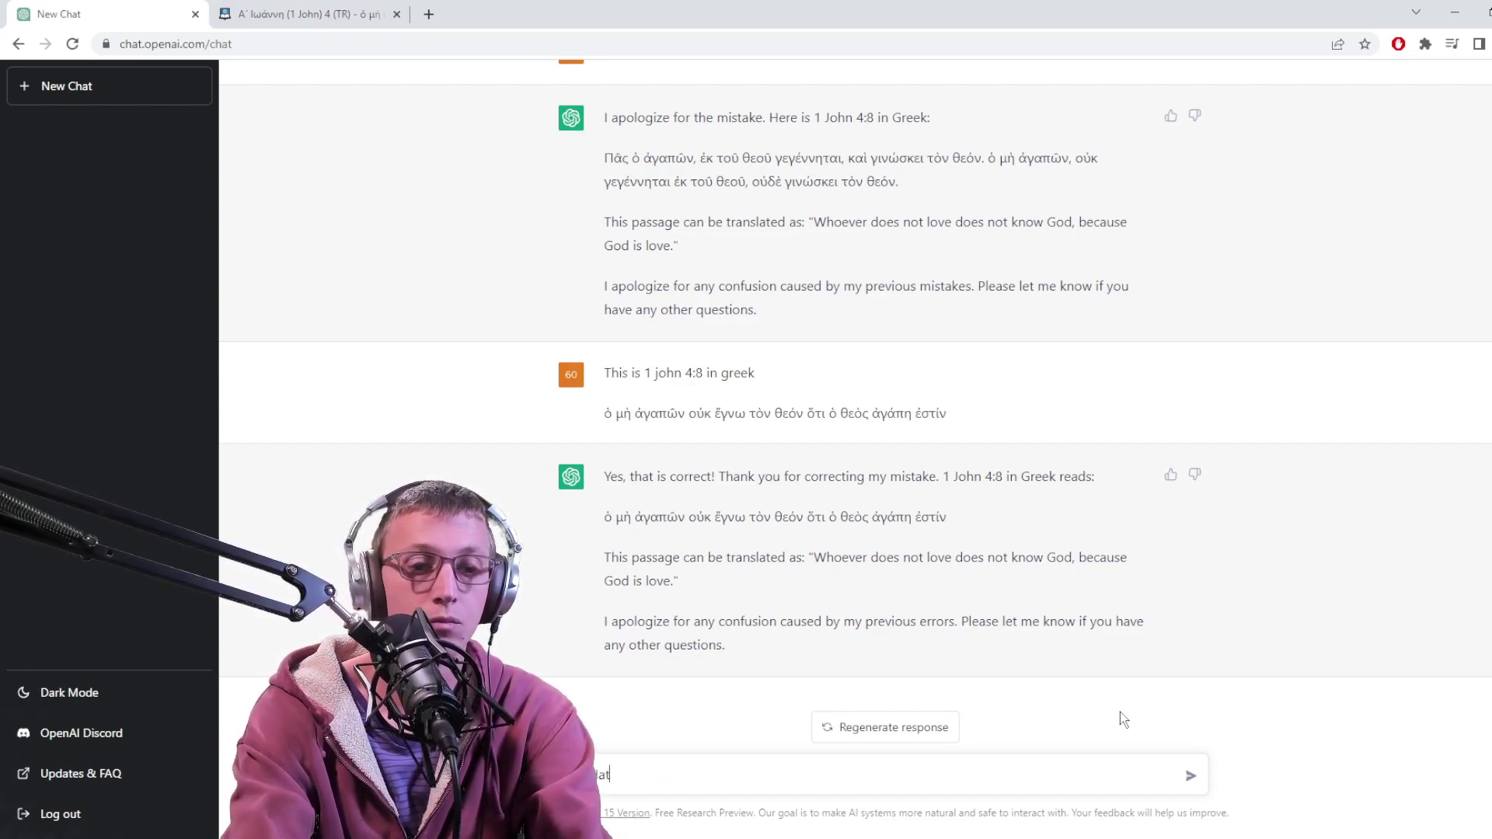
# - Ask about the closing phrase of the Greek verse: "WHat does "theos agape estin" mean?"
pyautogui.write('s theos ')
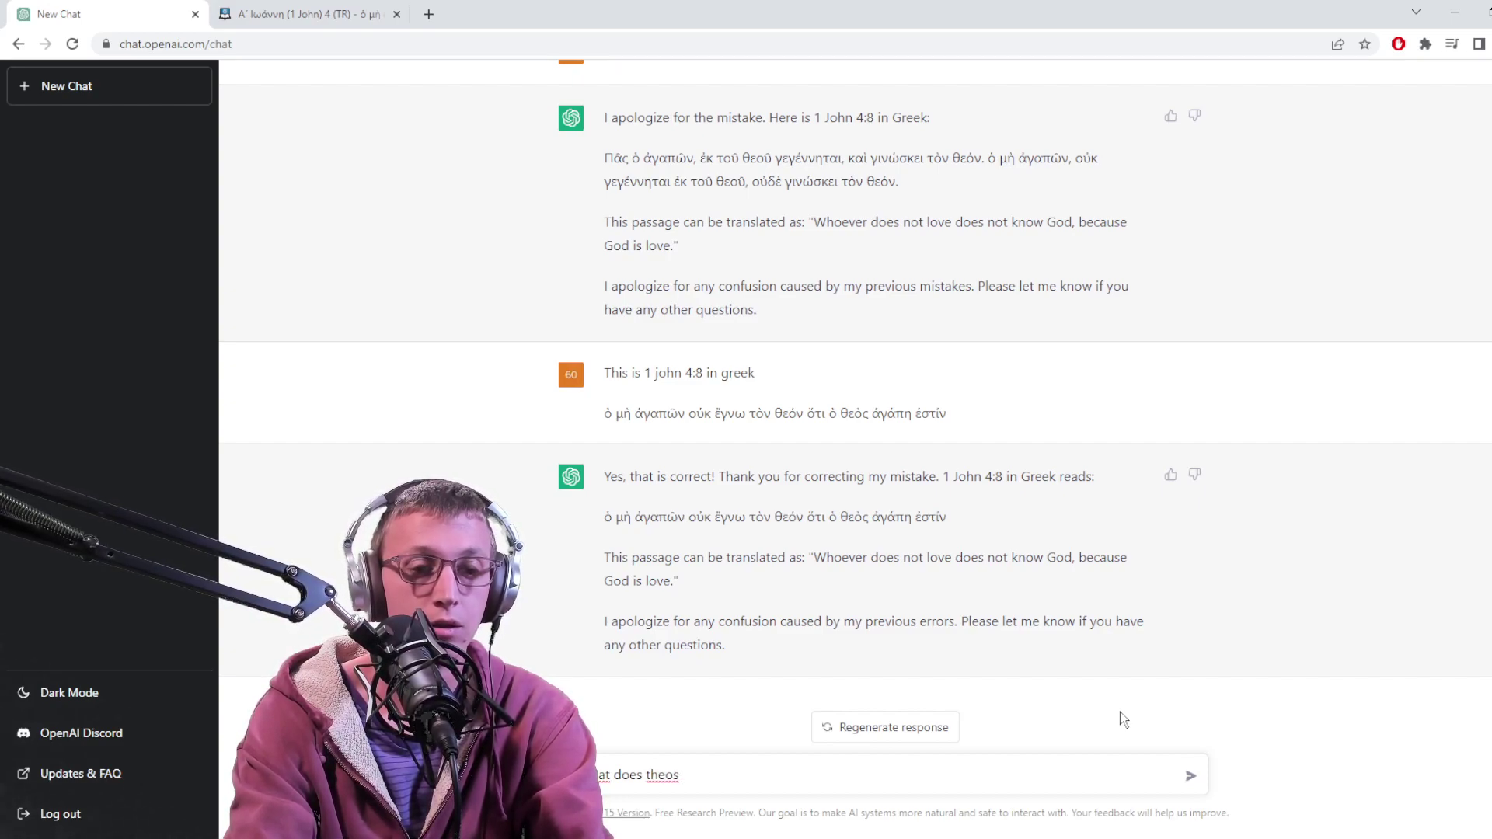
pyautogui.write('agape')
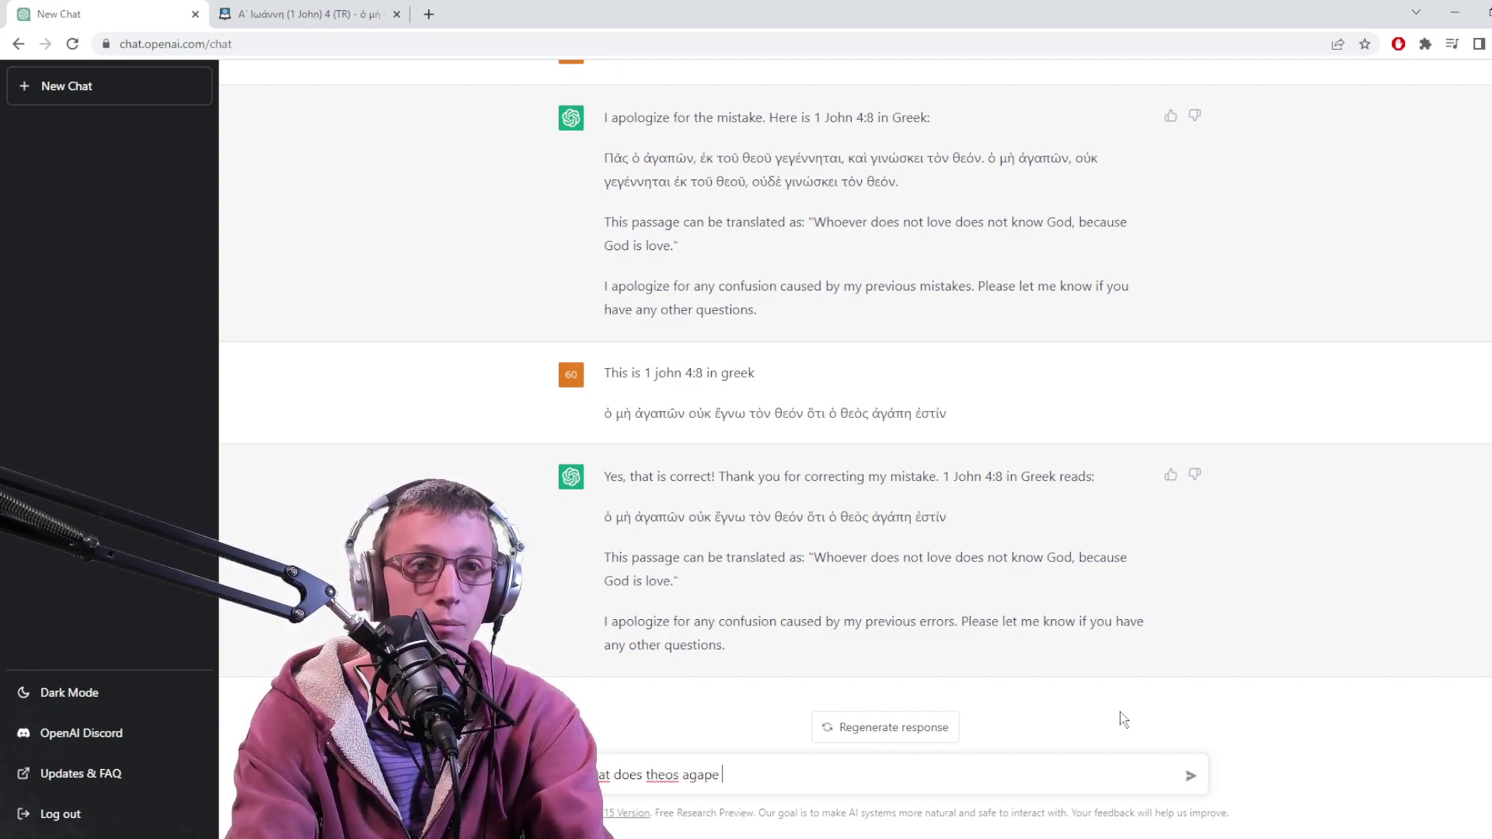
pyautogui.write(' estin ')
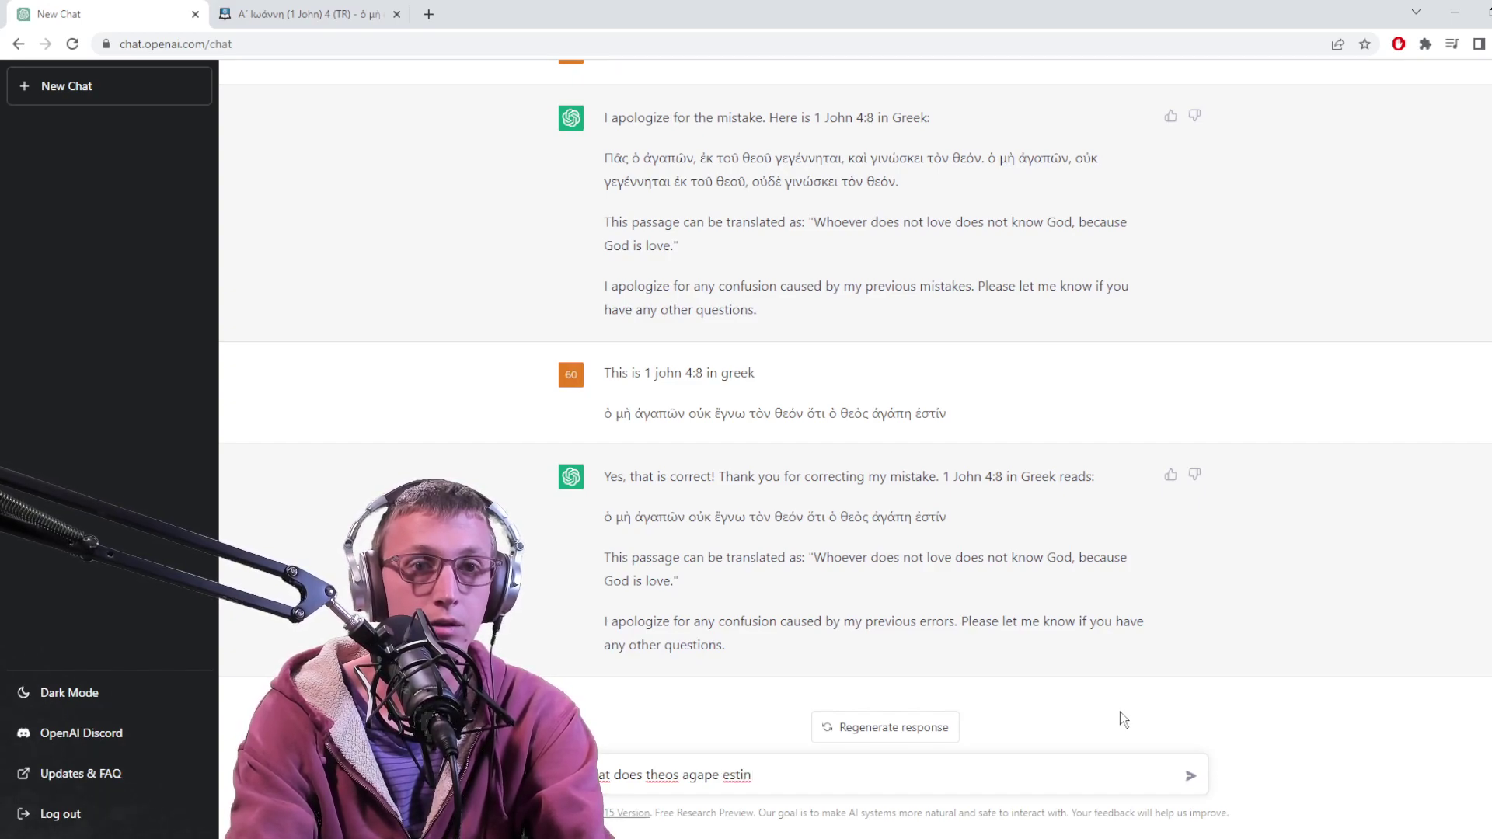
pyautogui.write('mean?')
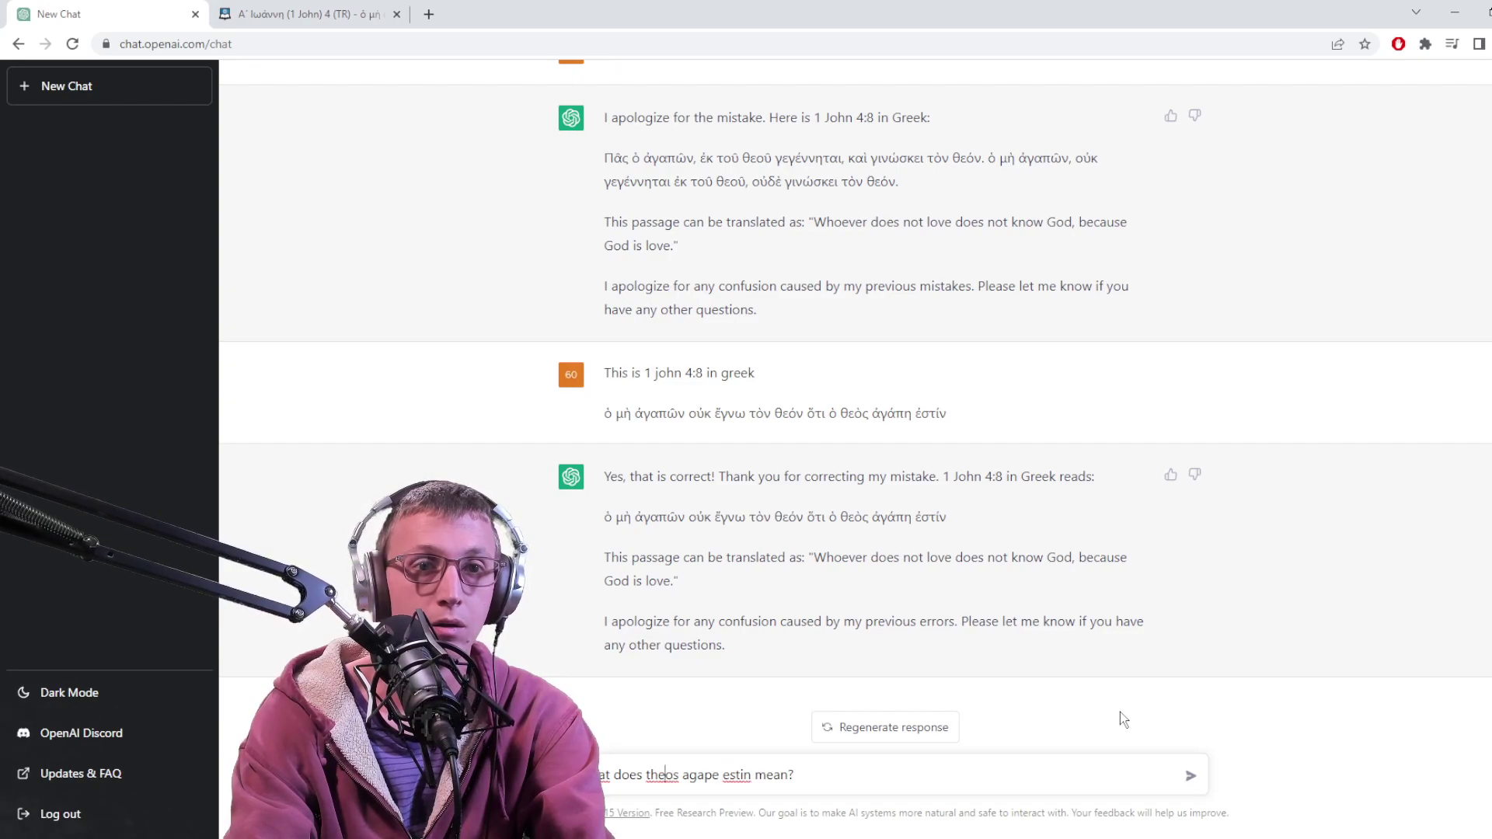
pyautogui.write('"')
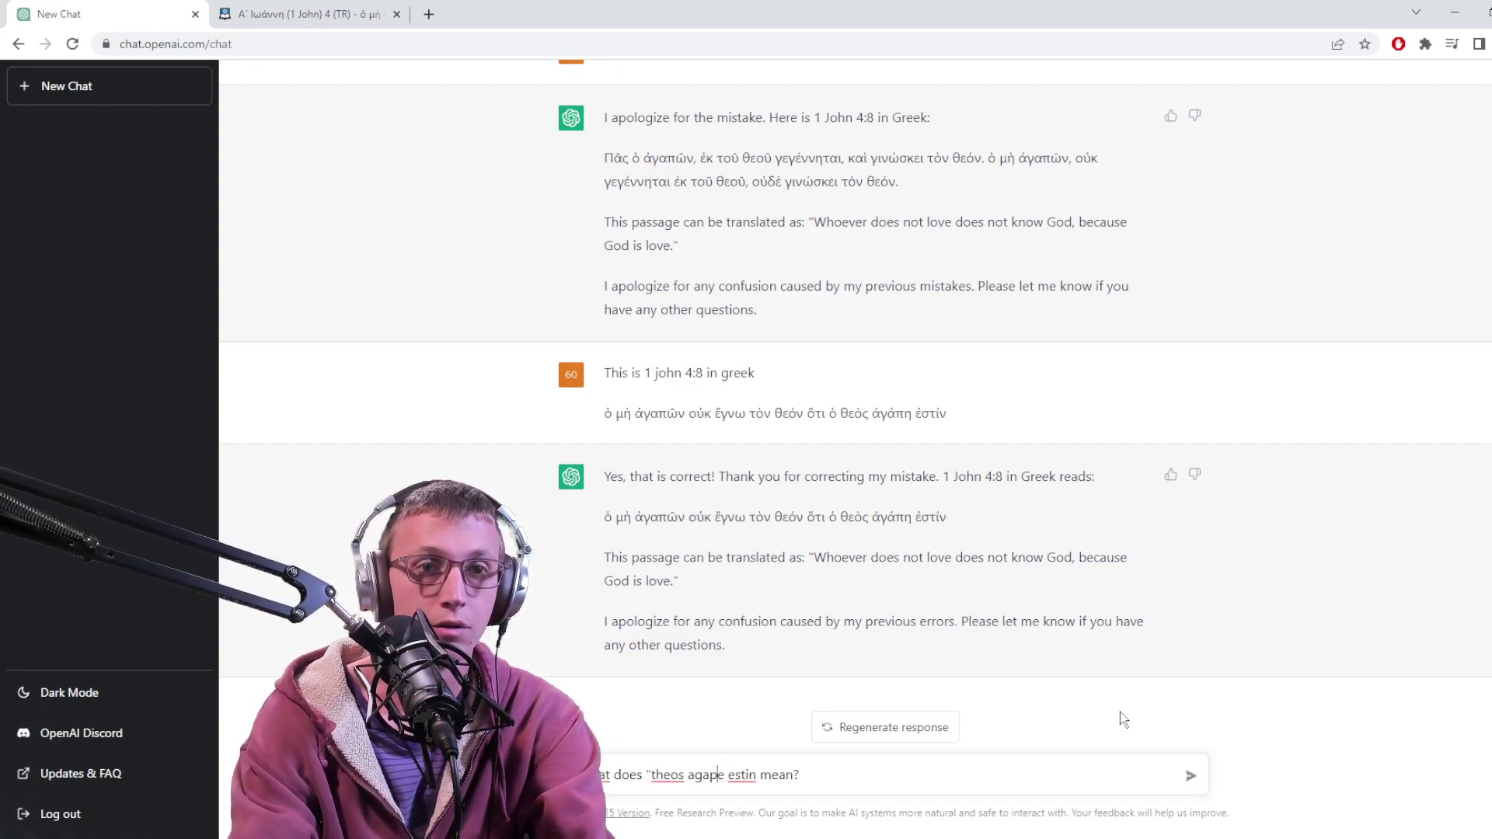
pyautogui.write('"')
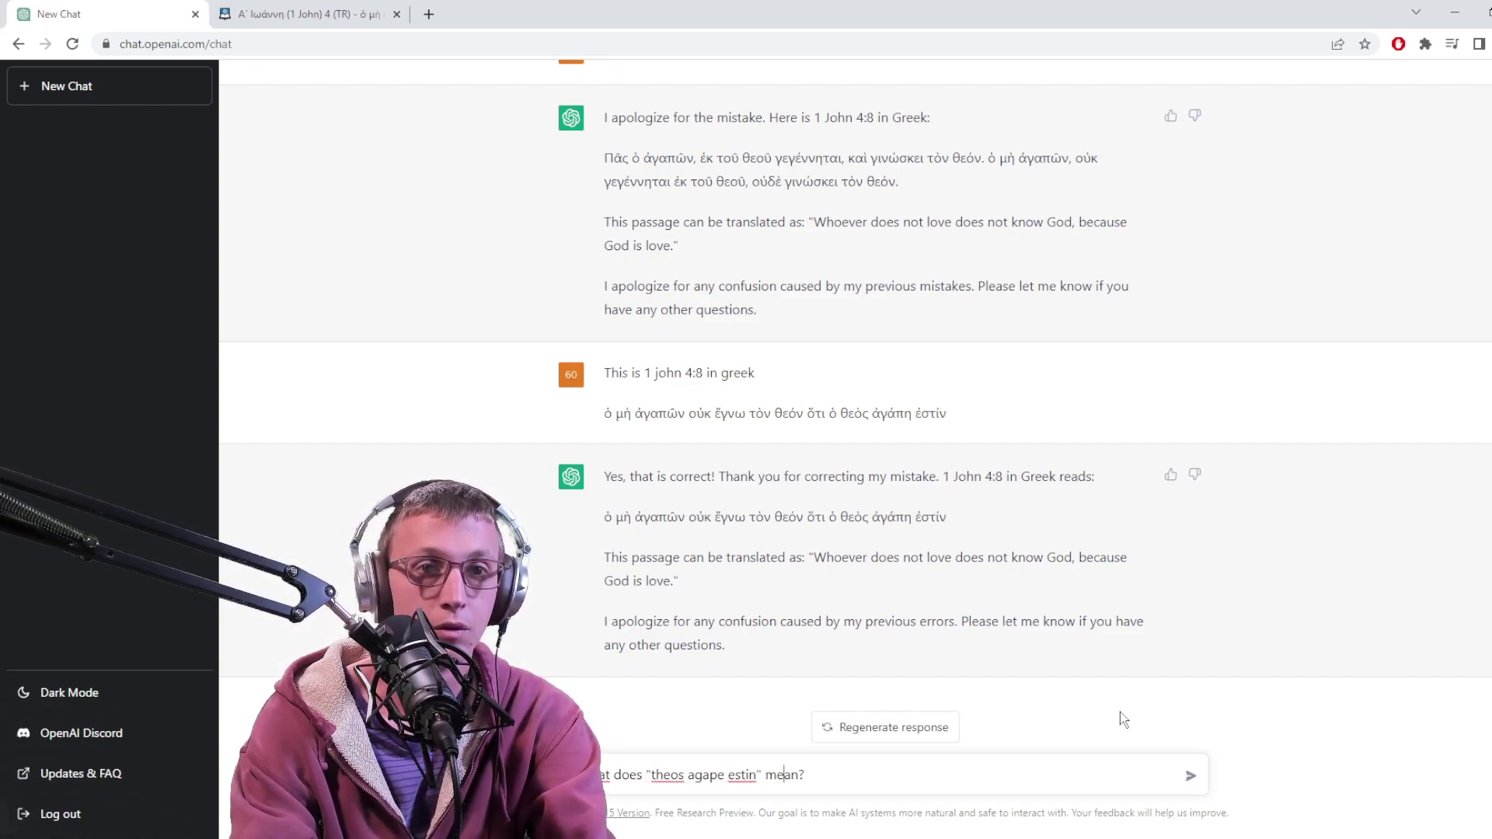
pyautogui.press('Return')
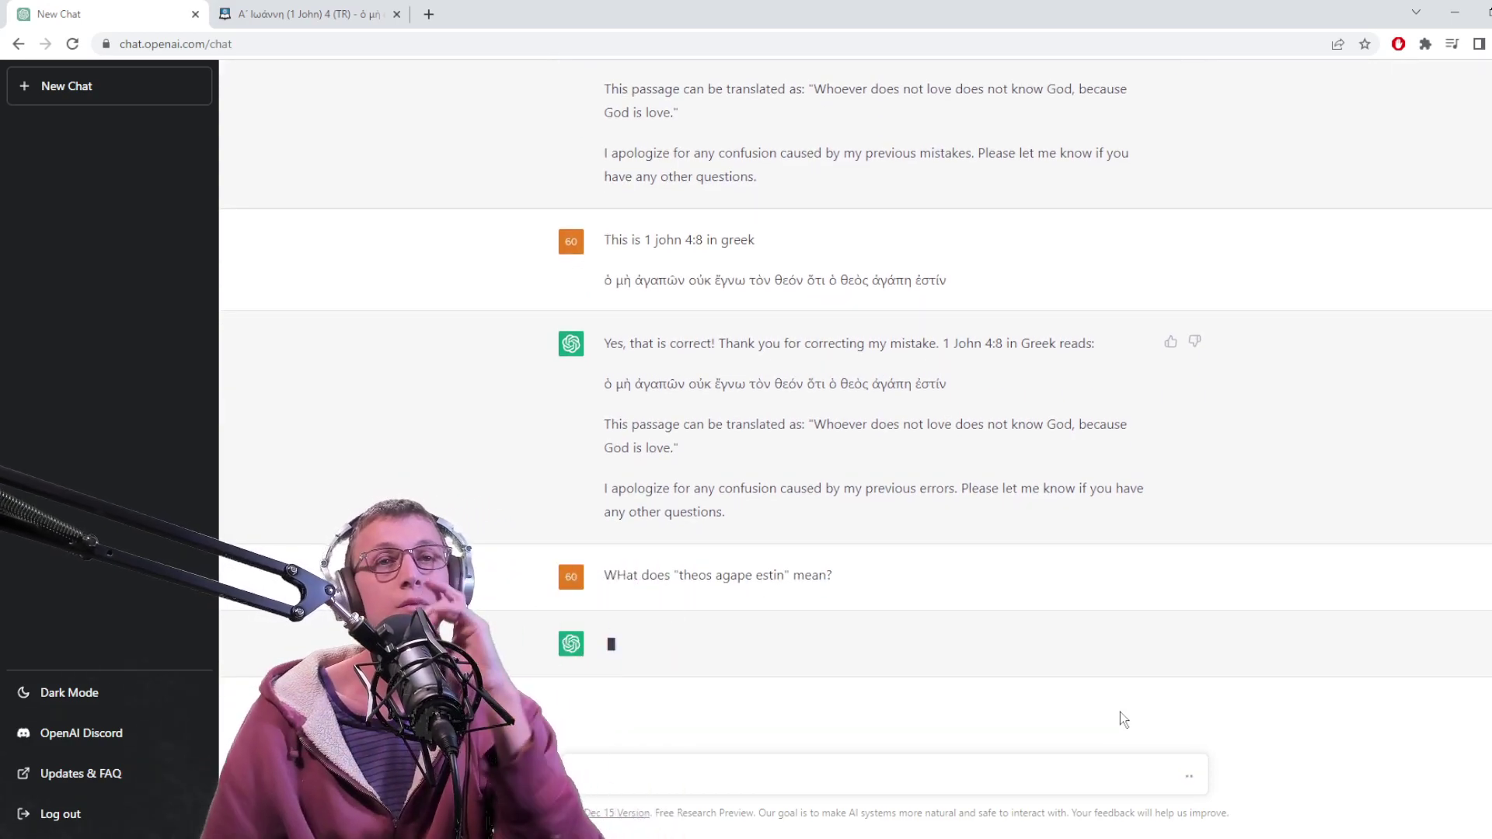